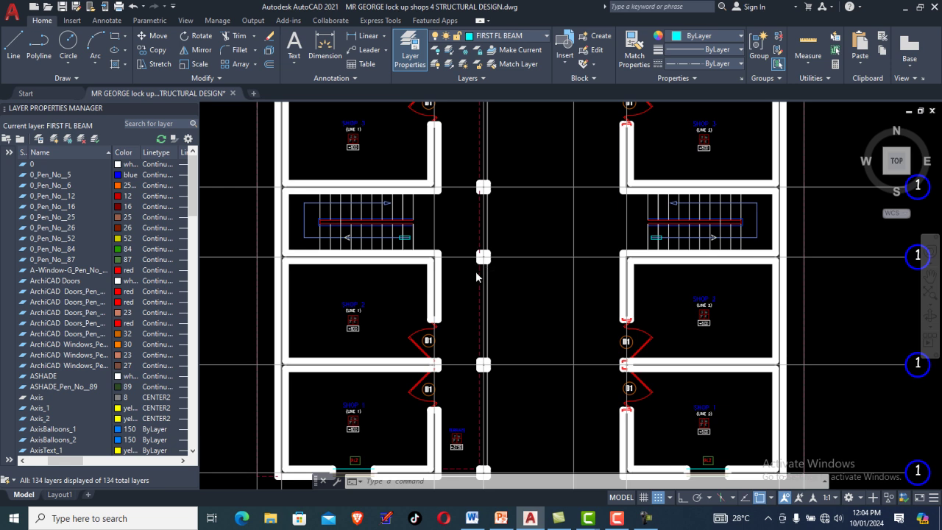
# Step: Look over the working floor plan and the wider drawing layout to locate the original architectural plans and elevations
pyautogui.scroll(5, 458, 320)
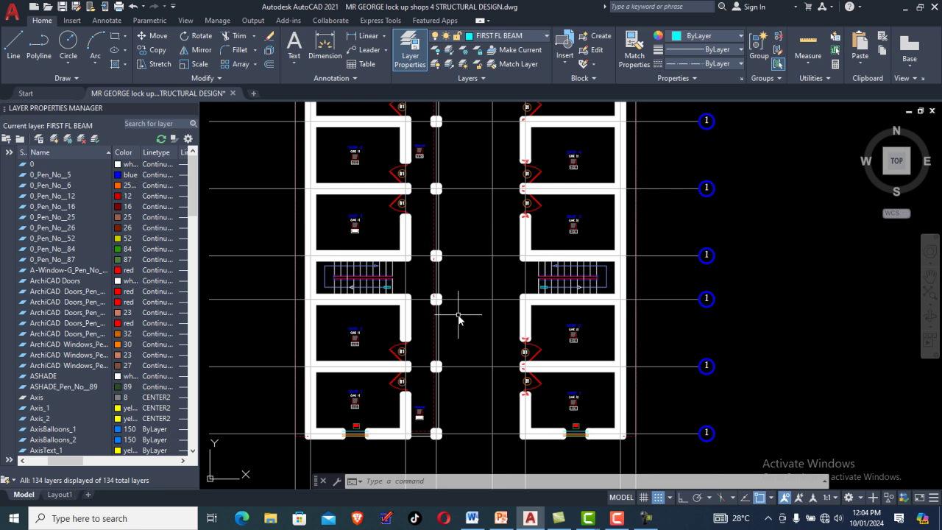
pyautogui.scroll(-5, 458, 318)
pyautogui.scroll(3, 533, 292)
pyautogui.scroll(-2, 533, 291)
pyautogui.scroll(2, 465, 308)
pyautogui.scroll(-1, 460, 320)
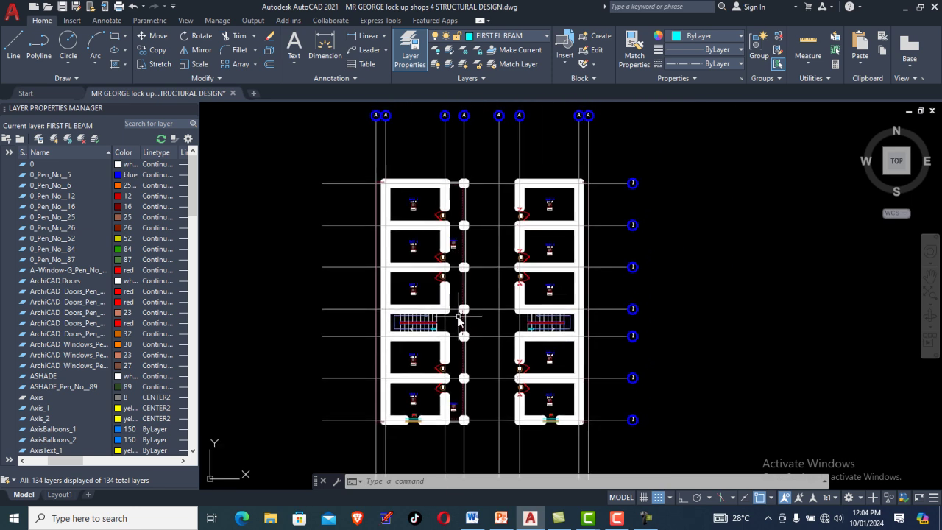
pyautogui.scroll(-4, 473, 273)
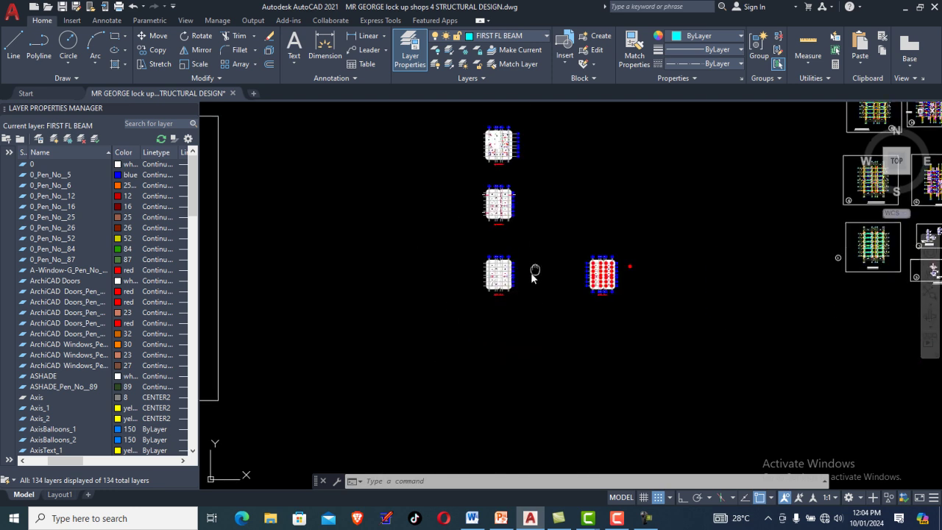
pyautogui.scroll(10, 528, 285)
pyautogui.scroll(-5, 572, 278)
pyautogui.scroll(-2, 498, 275)
pyautogui.moveTo(498, 275); pyautogui.dragTo(621, 343, button='middle')
pyautogui.scroll(-5, 533, 340)
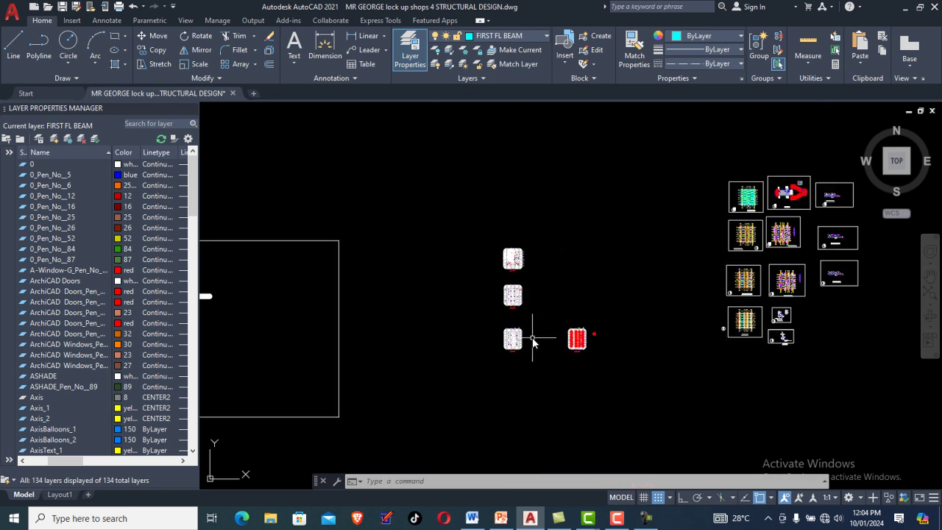
pyautogui.moveTo(519, 283); pyautogui.dragTo(688, 288, button='middle')
pyautogui.scroll(5, 597, 311)
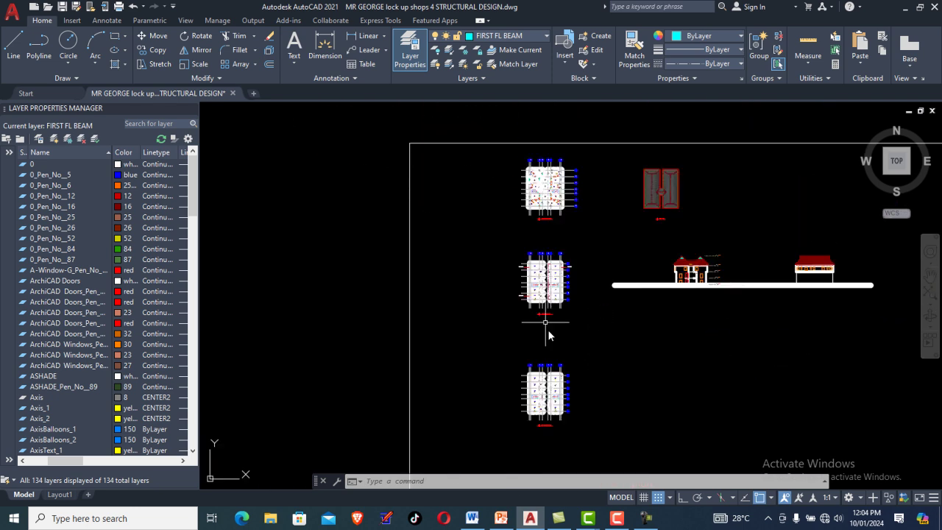
# Step: Examine the ground floor plan and the first floor plan, including their title labels
pyautogui.scroll(9, 491, 327)
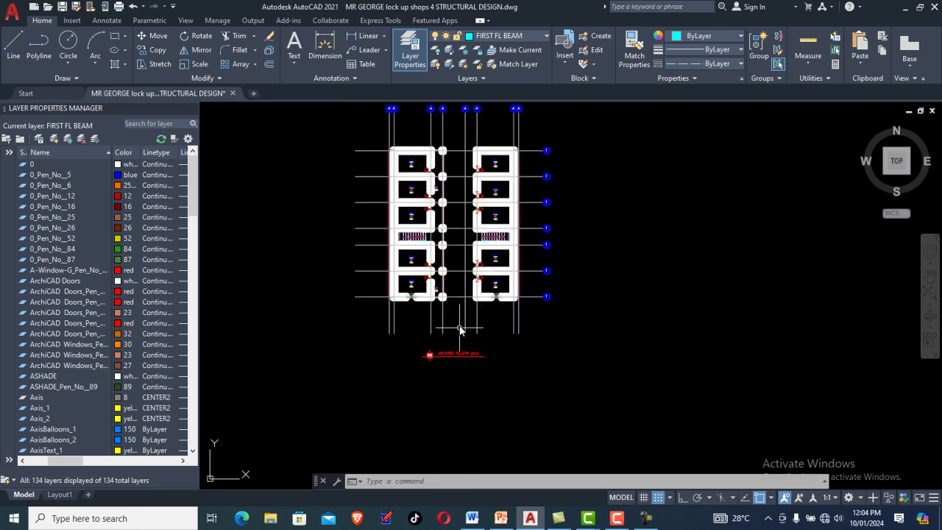
pyautogui.scroll(2, 454, 360)
pyautogui.scroll(-6, 452, 357)
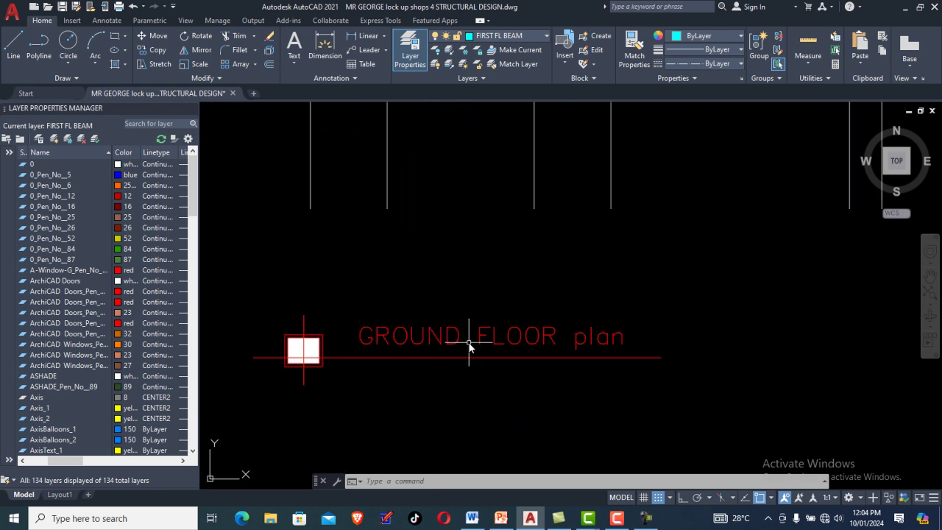
pyautogui.scroll(2, 471, 347)
pyautogui.scroll(3, 471, 346)
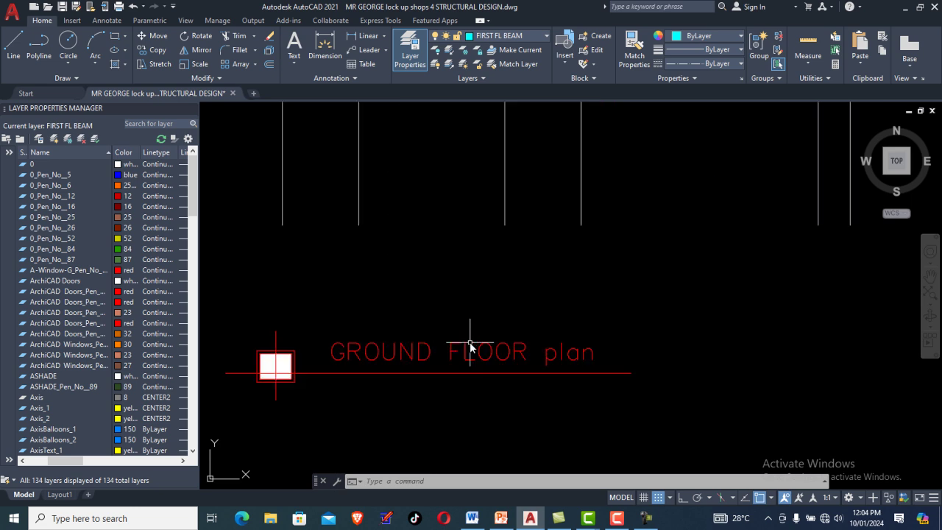
pyautogui.scroll(-5, 471, 347)
pyautogui.moveTo(463, 215); pyautogui.dragTo(462, 309, button='middle')
pyautogui.scroll(4, 450, 271)
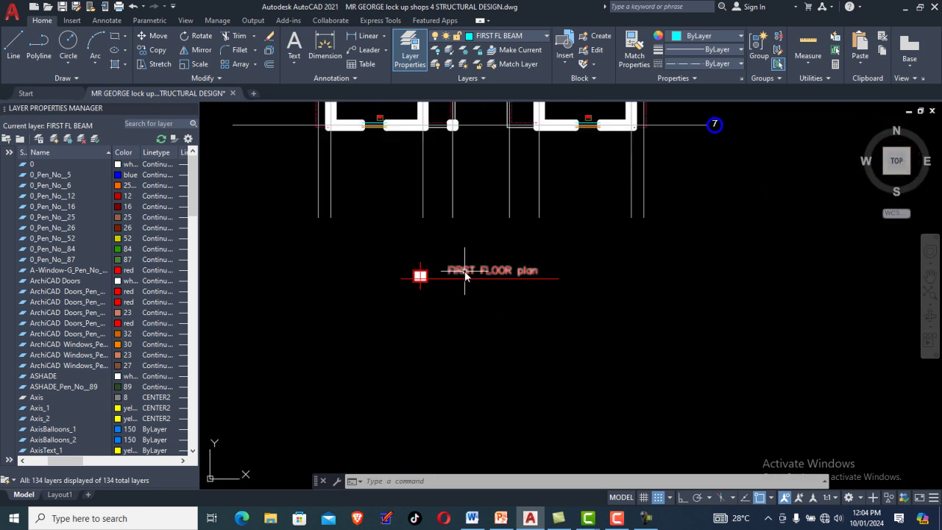
pyautogui.scroll(-4, 465, 276)
pyautogui.moveTo(471, 228); pyautogui.dragTo(477, 285, button='middle')
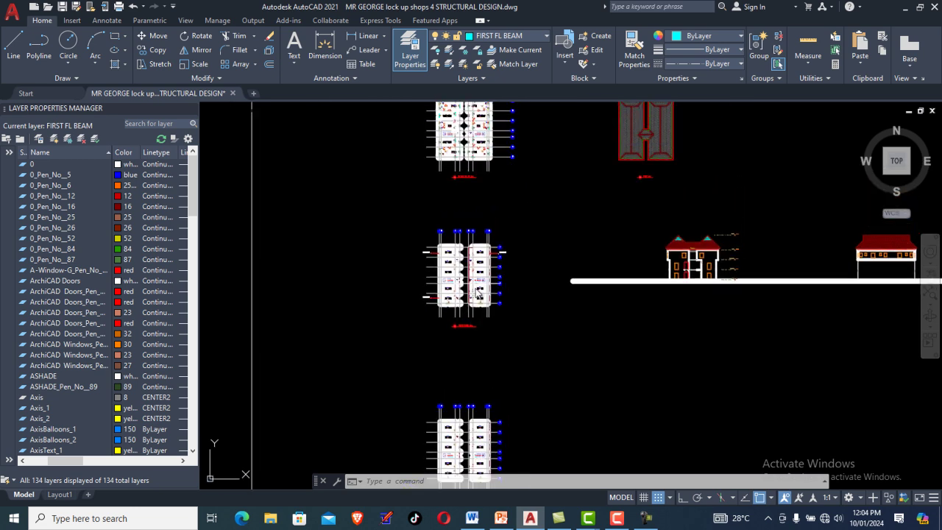
pyautogui.scroll(5, 477, 287)
pyautogui.scroll(1, 475, 291)
pyautogui.scroll(-3, 475, 289)
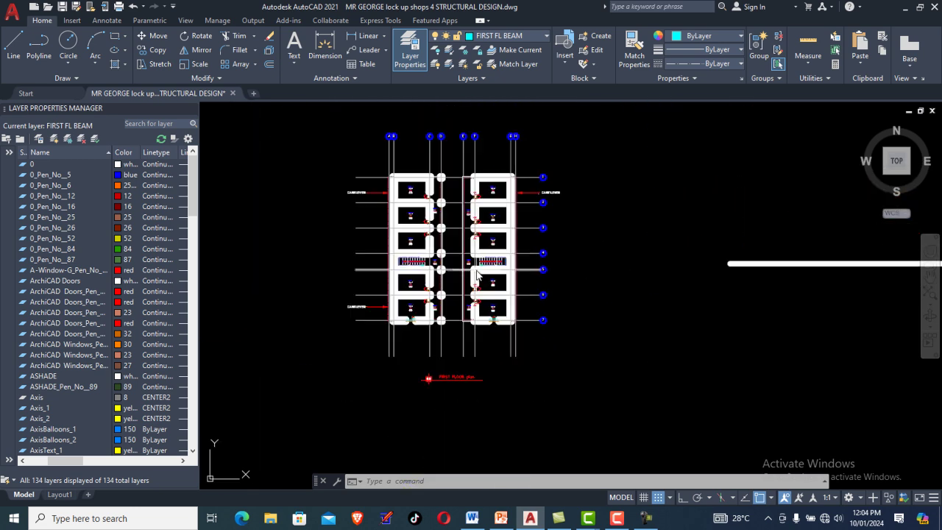
pyautogui.scroll(-3, 479, 283)
pyautogui.moveTo(479, 279); pyautogui.dragTo(486, 309, button='middle')
# Step: Compare the elevation with the lower floor plans, and inspect the cantilever notes and terrace edges on the first floor plan
pyautogui.scroll(7, 489, 299)
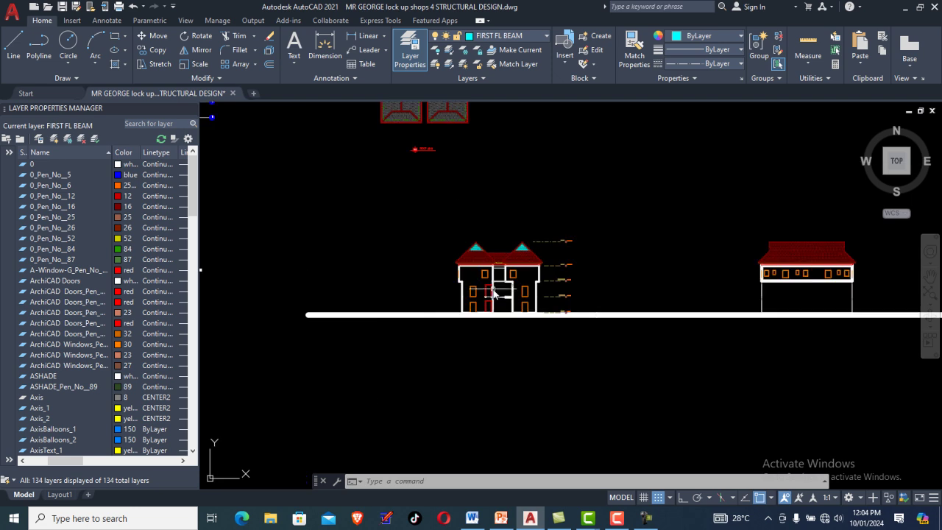
pyautogui.scroll(-6, 447, 319)
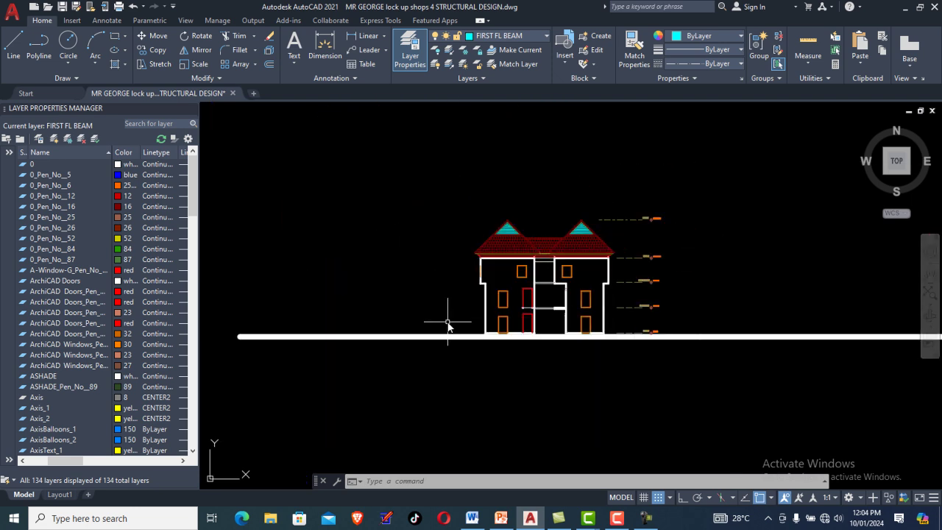
pyautogui.moveTo(391, 332); pyautogui.dragTo(681, 262, button='middle')
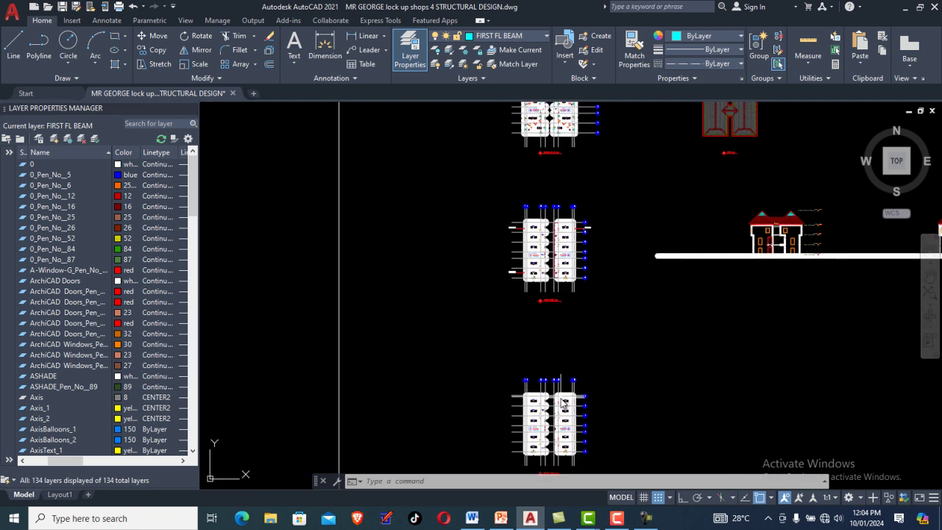
pyautogui.moveTo(562, 399); pyautogui.dragTo(523, 296, button='middle')
pyautogui.scroll(8, 515, 378)
pyautogui.scroll(-8, 497, 444)
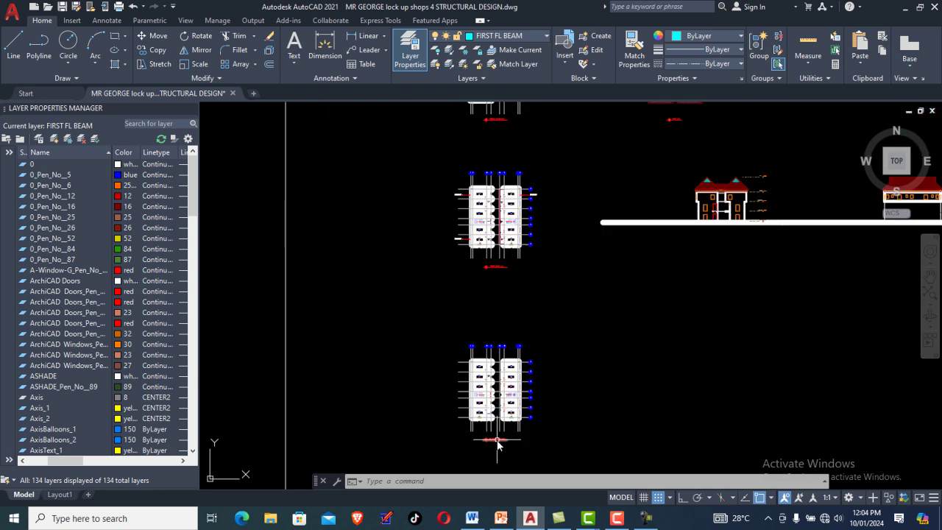
pyautogui.scroll(6, 510, 205)
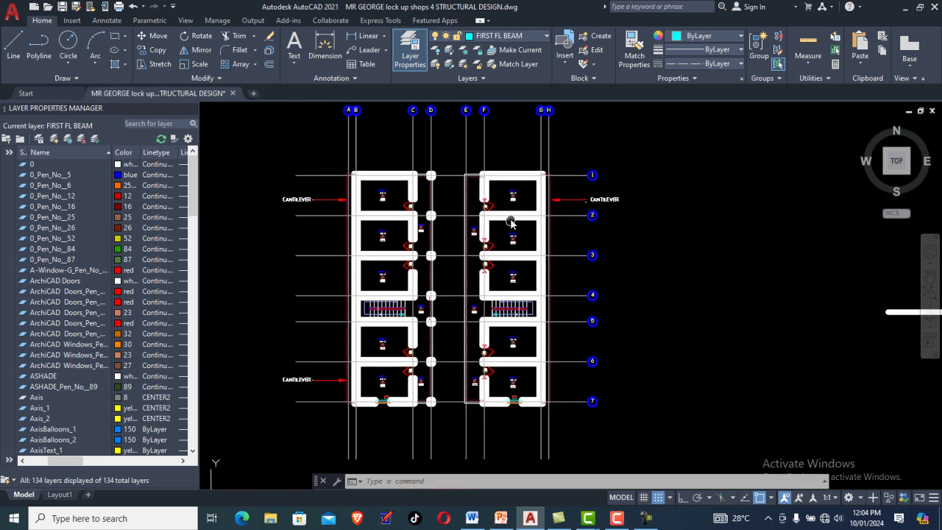
pyautogui.scroll(-1, 470, 320)
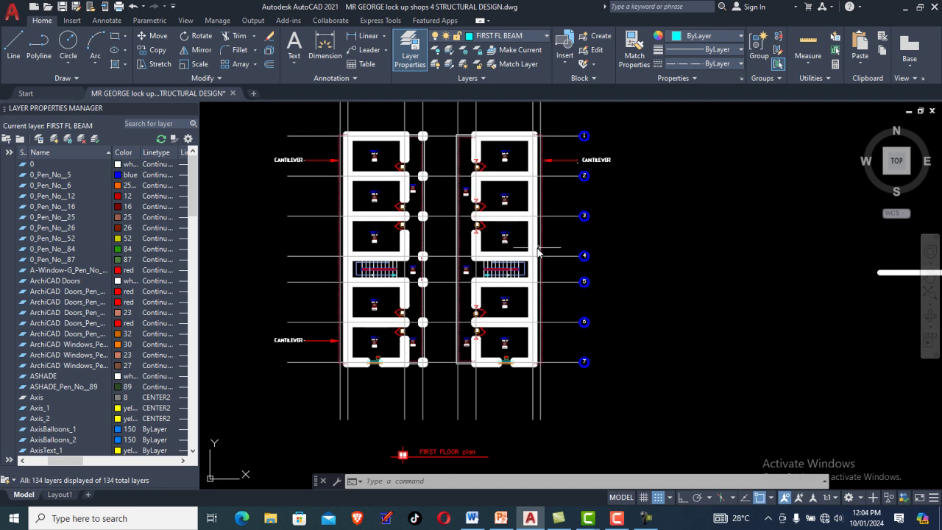
pyautogui.scroll(5, 578, 232)
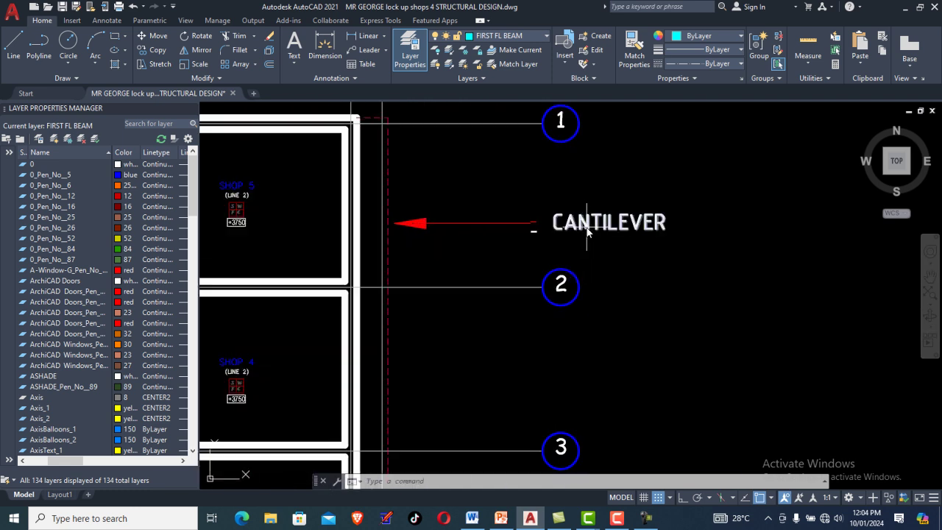
pyautogui.scroll(-4, 586, 230)
pyautogui.scroll(2, 488, 272)
pyautogui.scroll(2, 492, 266)
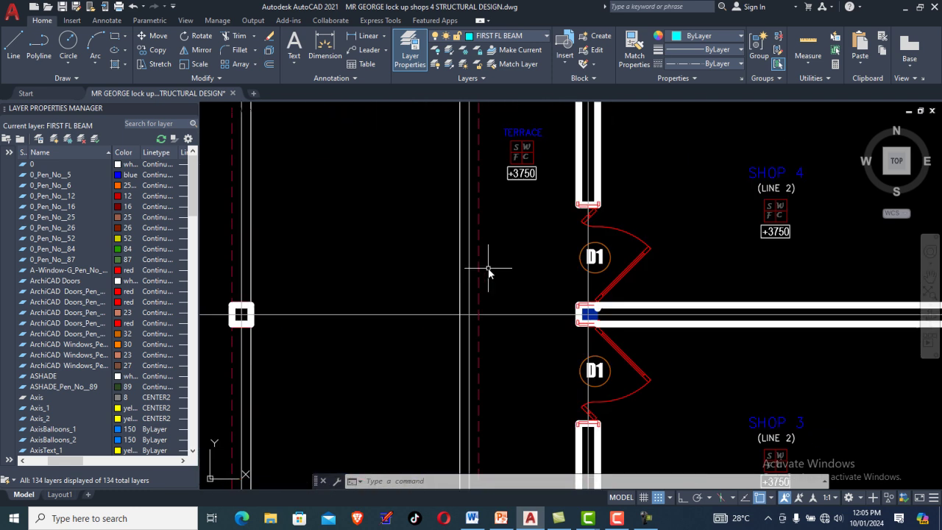
pyautogui.scroll(-5, 509, 253)
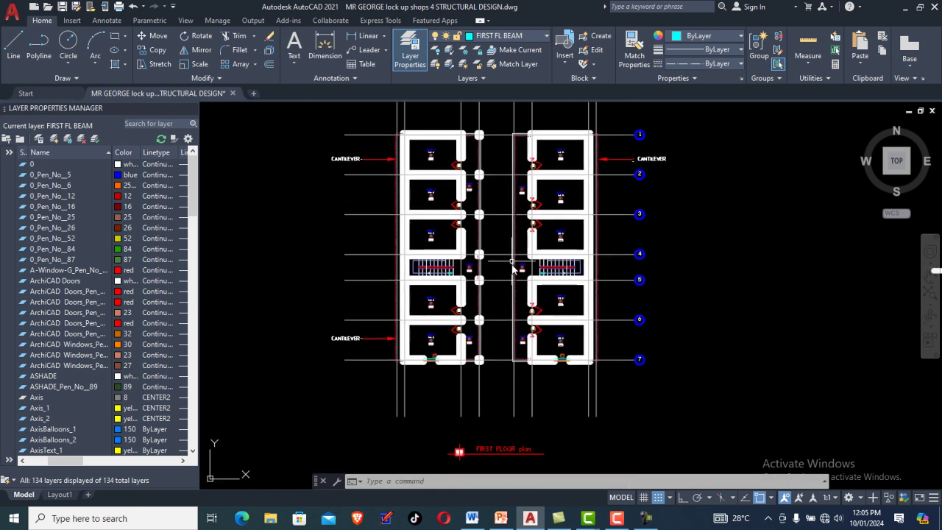
pyautogui.scroll(8, 517, 243)
pyautogui.scroll(-5, 524, 257)
pyautogui.scroll(3, 449, 291)
pyautogui.scroll(2, 391, 273)
pyautogui.scroll(-5, 429, 269)
pyautogui.scroll(-3, 500, 287)
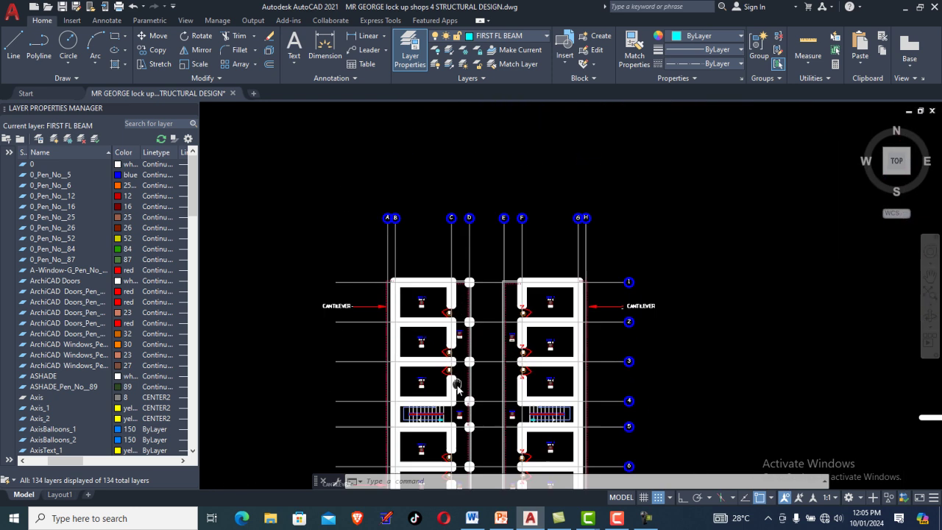
# Step: Examine the second floor plan's room layout and staircases, and view the roof plan beside it
pyautogui.scroll(-3, 466, 356)
pyautogui.scroll(5, 460, 236)
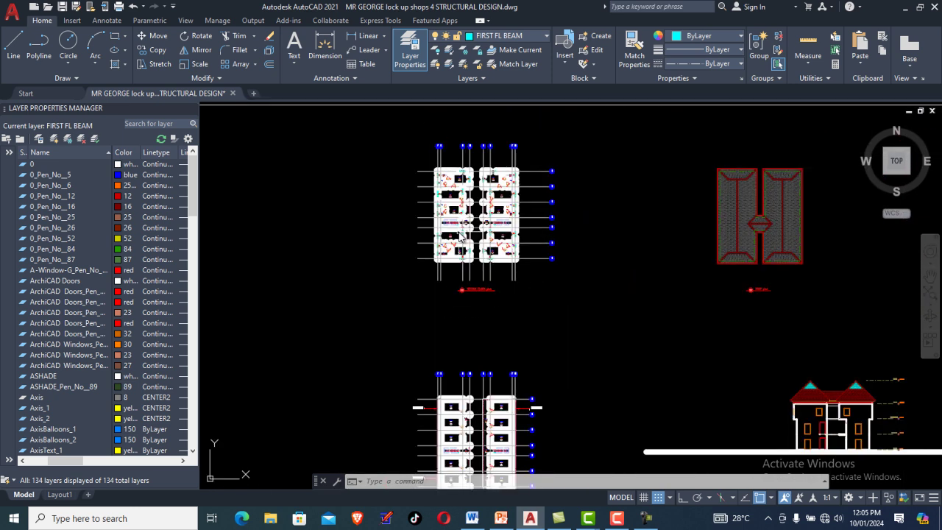
pyautogui.scroll(-1, 483, 354)
pyautogui.scroll(6, 482, 351)
pyautogui.scroll(-8, 480, 356)
pyautogui.scroll(6, 508, 257)
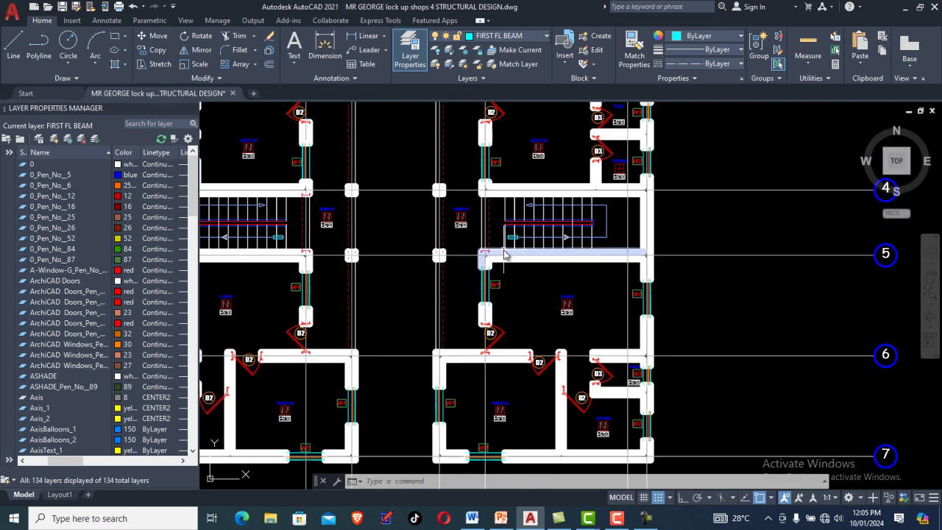
pyautogui.scroll(-6, 502, 255)
pyautogui.scroll(6, 505, 269)
pyautogui.scroll(4, 506, 274)
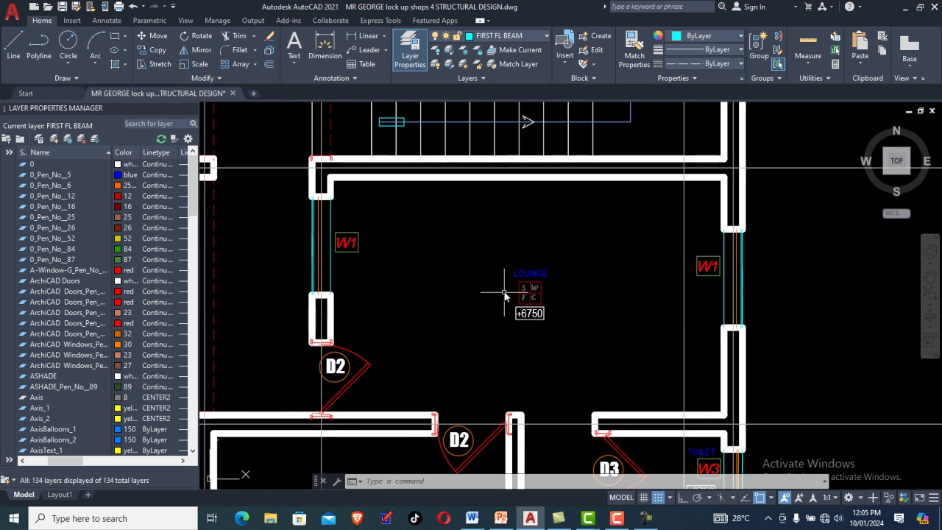
pyautogui.scroll(-8, 528, 271)
pyautogui.scroll(10, 442, 274)
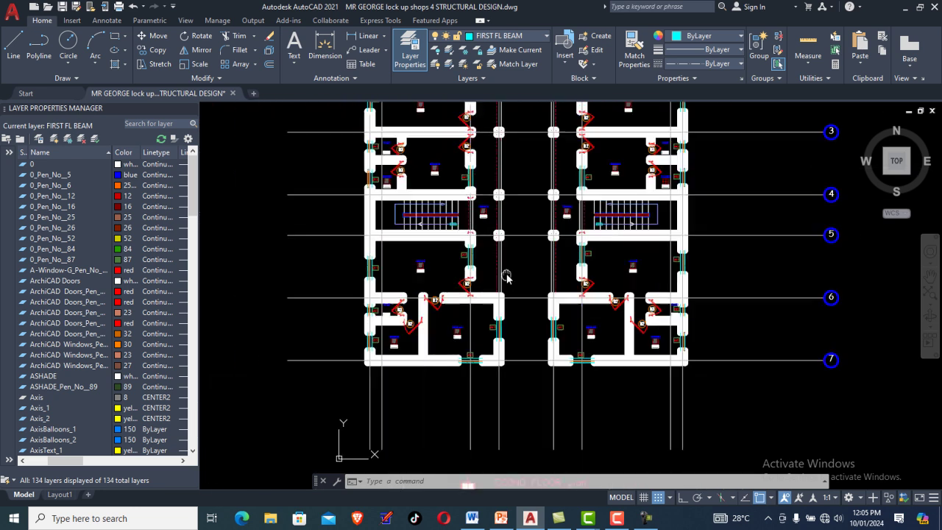
pyautogui.scroll(-10, 421, 273)
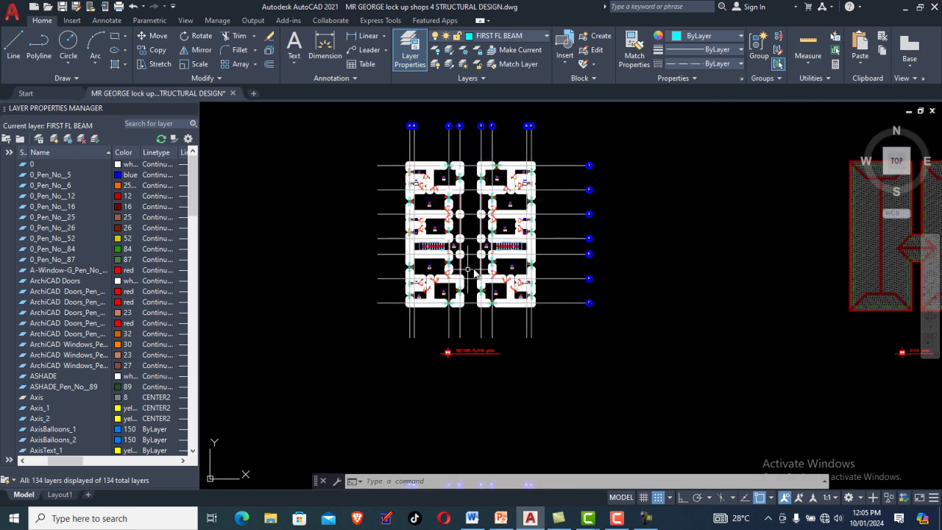
pyautogui.moveTo(398, 288); pyautogui.dragTo(162, 285, button='middle')
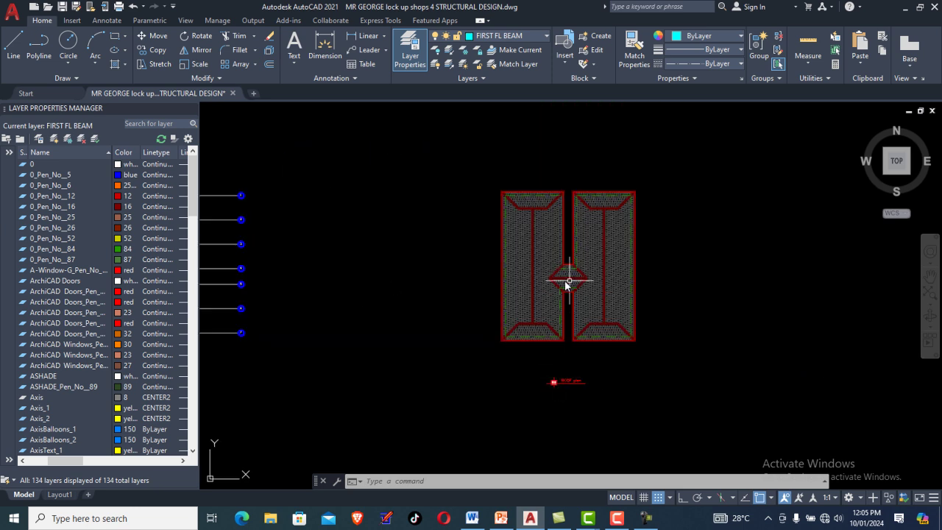
pyautogui.scroll(-2, 427, 252)
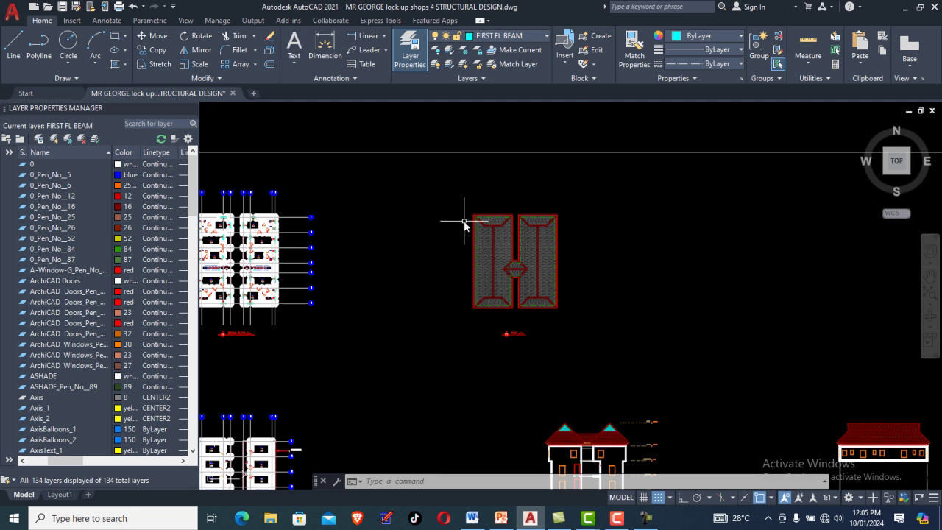
pyautogui.scroll(-4, 464, 222)
# Step: Inspect the elevation's level markers from DPC to eaves and the wall overhang at second floor level
pyautogui.scroll(8, 507, 318)
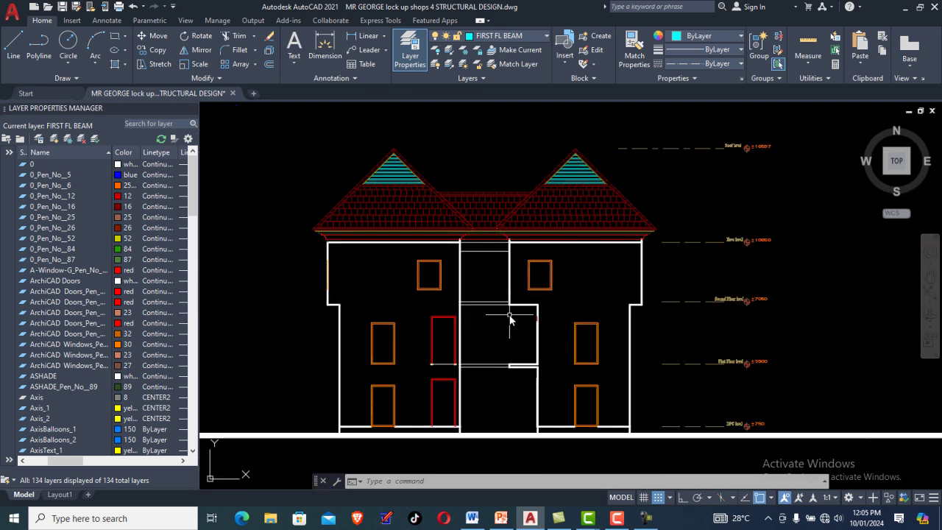
pyautogui.moveTo(510, 317); pyautogui.dragTo(490, 291, button='middle')
pyautogui.moveTo(668, 312); pyautogui.dragTo(544, 356, button='middle')
pyautogui.scroll(4, 558, 414)
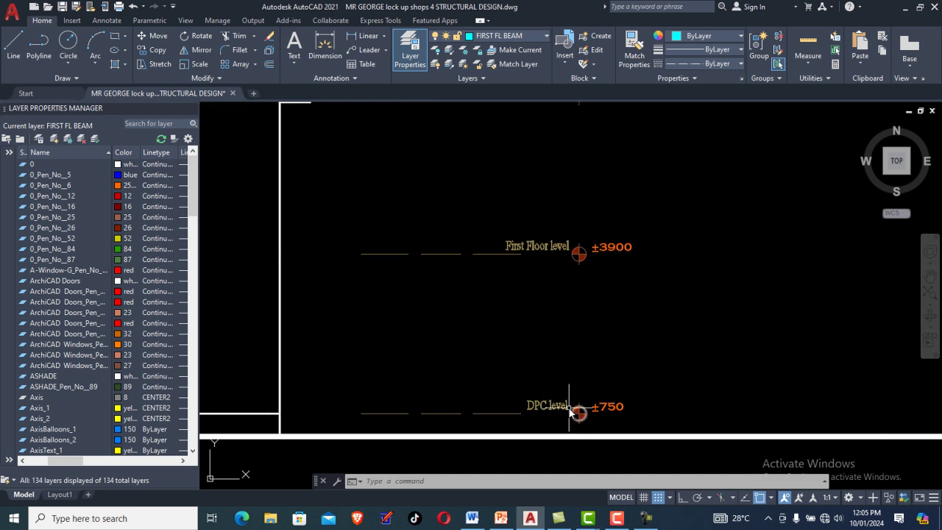
pyautogui.scroll(-2, 571, 411)
pyautogui.moveTo(573, 309); pyautogui.dragTo(574, 371, button='middle')
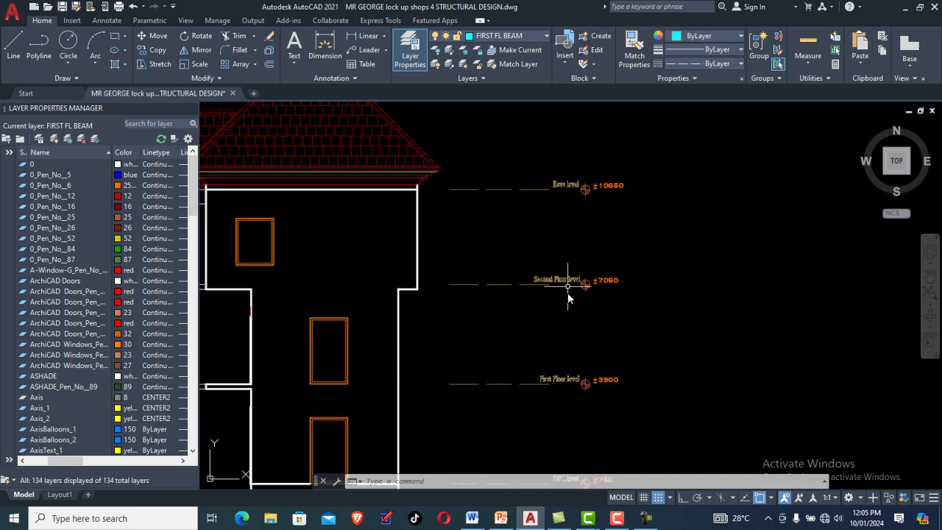
pyautogui.scroll(2, 590, 273)
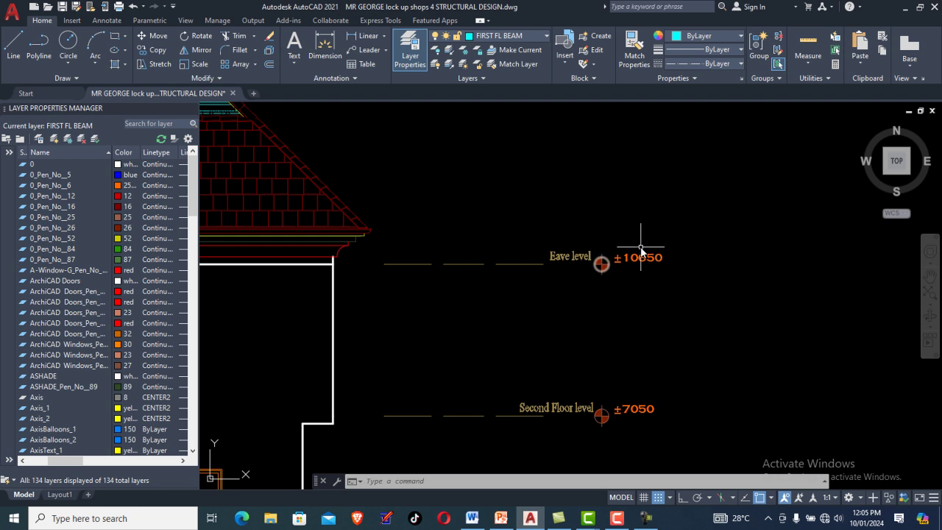
pyautogui.scroll(-4, 581, 261)
pyautogui.moveTo(427, 291); pyautogui.dragTo(473, 289, button='middle')
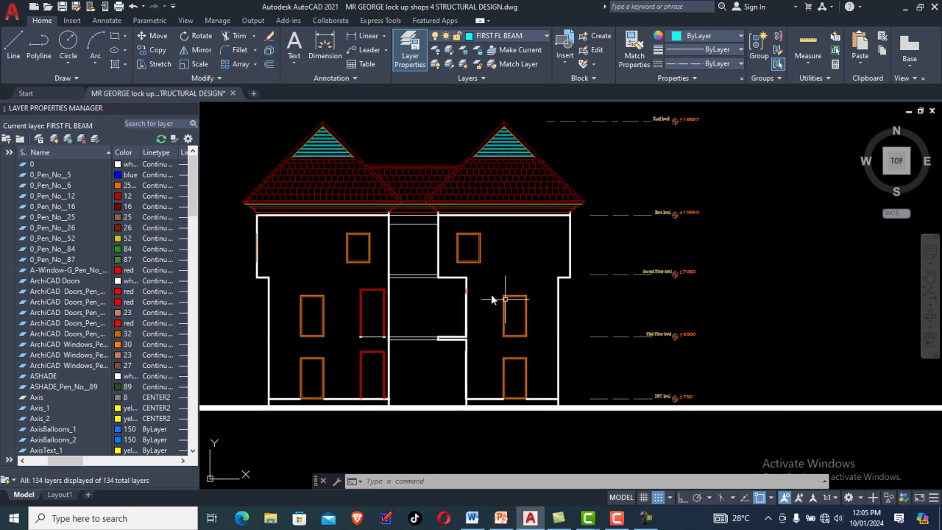
pyautogui.scroll(2, 560, 286)
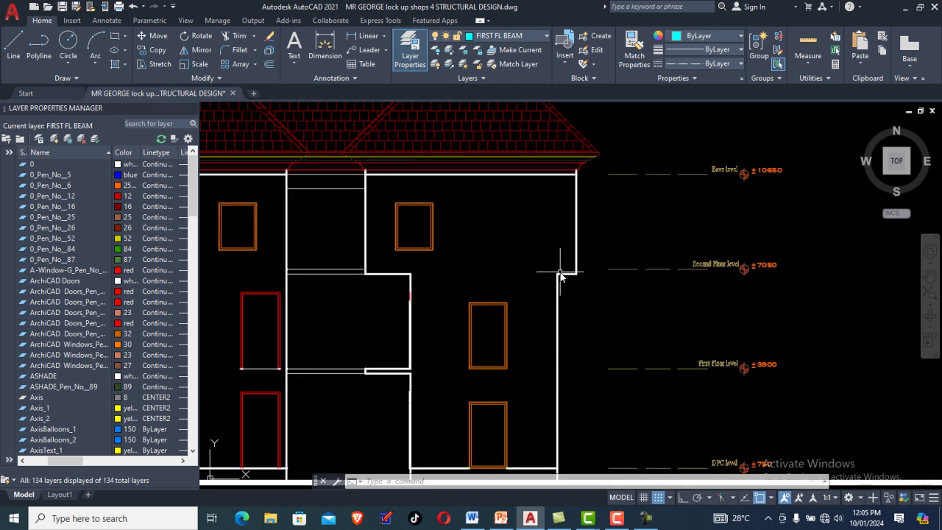
pyautogui.scroll(-2, 564, 280)
pyautogui.scroll(2, 561, 276)
pyautogui.moveTo(561, 316); pyautogui.dragTo(552, 272, button='middle')
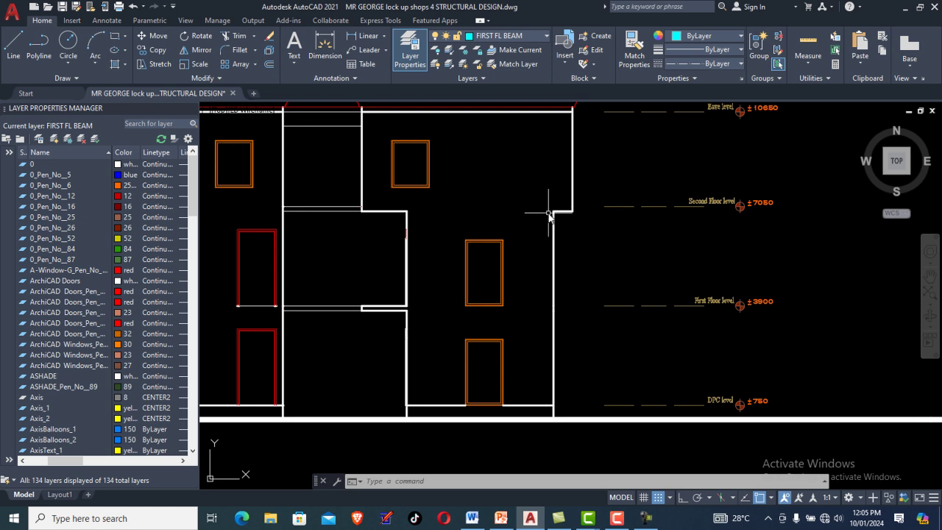
# Step: Examine the front elevation's floor and eave levels and wall overhang, and view the side elevation beside it
pyautogui.moveTo(551, 212); pyautogui.dragTo(535, 233, button='middle')
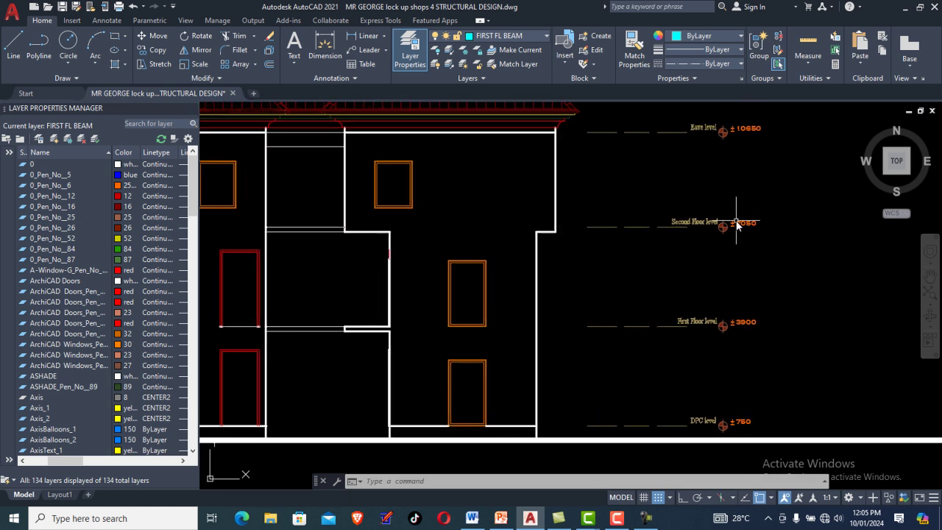
pyautogui.moveTo(741, 226); pyautogui.dragTo(720, 238, button='middle')
pyautogui.moveTo(505, 216); pyautogui.dragTo(513, 280, button='middle')
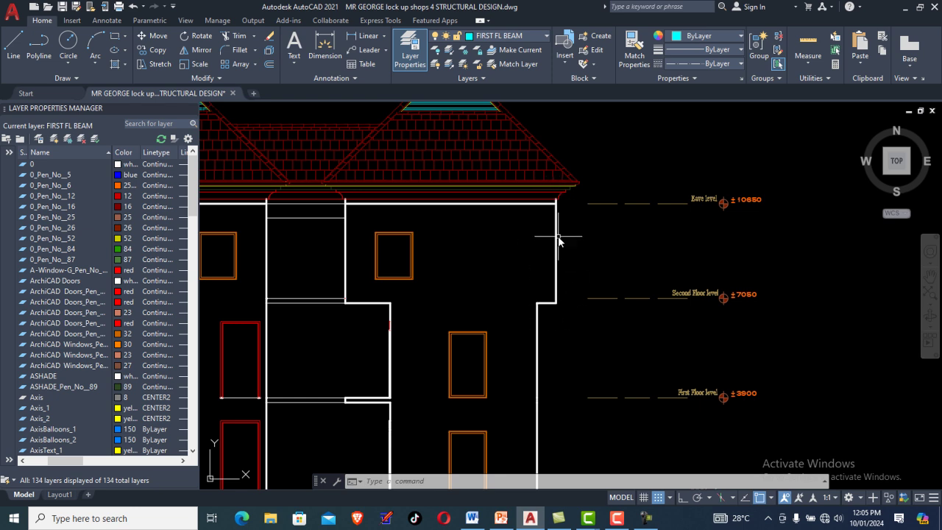
pyautogui.scroll(-8, 542, 243)
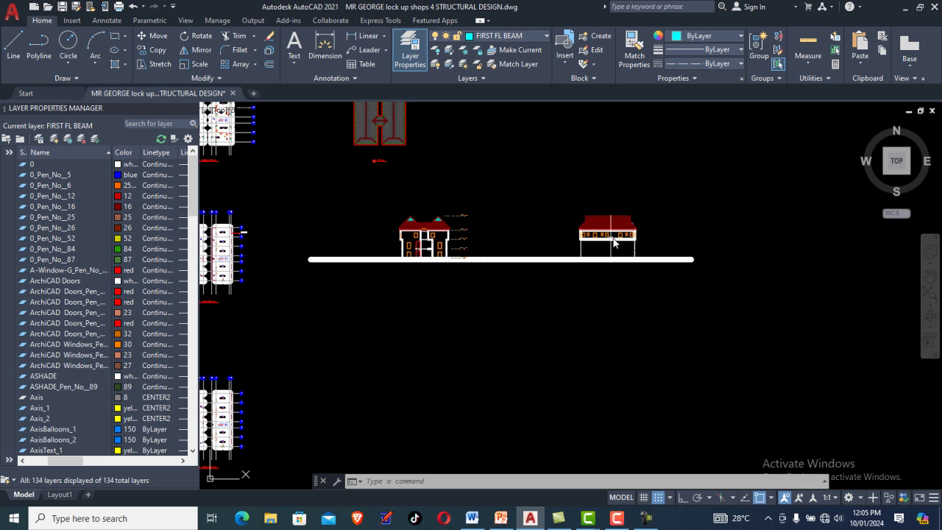
pyautogui.scroll(5, 575, 257)
pyautogui.scroll(-1, 572, 255)
pyautogui.scroll(-5, 572, 255)
pyautogui.moveTo(412, 259)
pyautogui.mouseDown(button='middle')
pyautogui.moveTo(610, 261)
pyautogui.moveTo(476, 206)
pyautogui.mouseUp(button='middle')
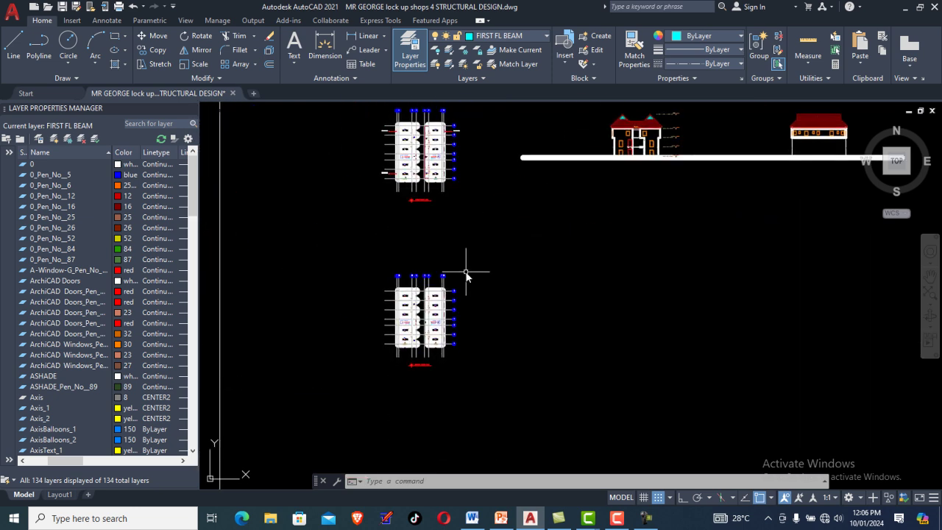
# Step: Dimension the width across the door frame at the wall end beside Shop 1 (Line 1) on the ground floor plan
pyautogui.moveTo(466, 272); pyautogui.dragTo(559, 261, button='middle')
pyautogui.scroll(8, 520, 318)
pyautogui.scroll(-6, 511, 310)
pyautogui.scroll(2, 515, 309)
pyautogui.moveTo(518, 305)
pyautogui.mouseDown(button='middle')
pyautogui.moveTo(469, 315)
pyautogui.moveTo(508, 267)
pyautogui.mouseUp(button='middle')
pyautogui.scroll(6, 490, 284)
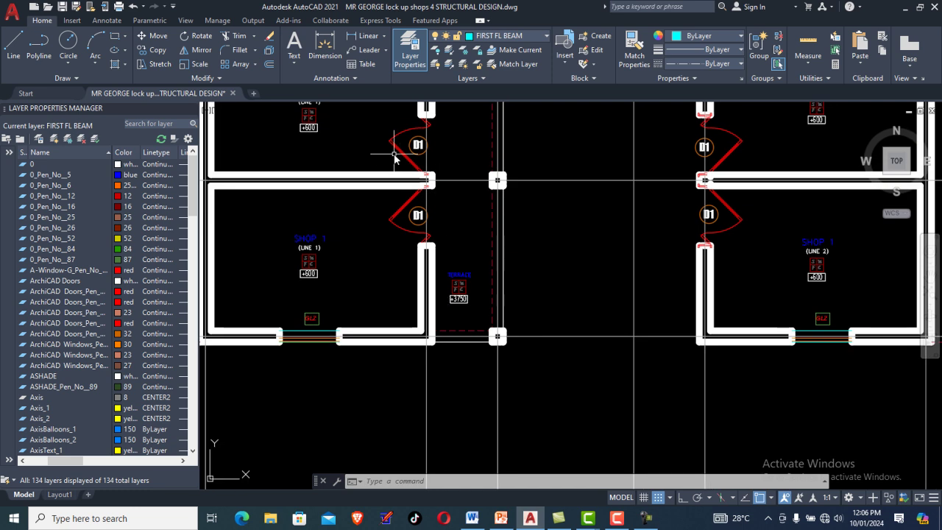
pyautogui.click(366, 36)
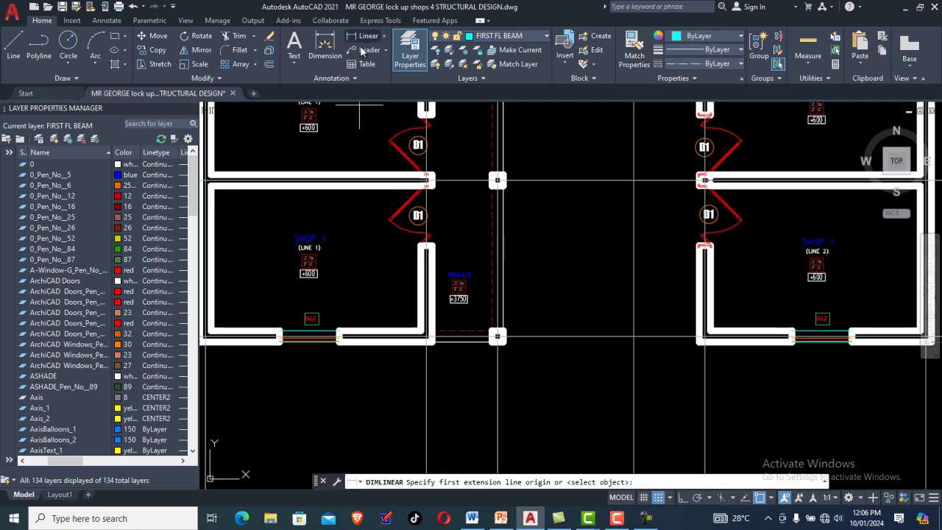
pyautogui.scroll(4, 422, 243)
pyautogui.click(421, 236)
pyautogui.click(456, 242)
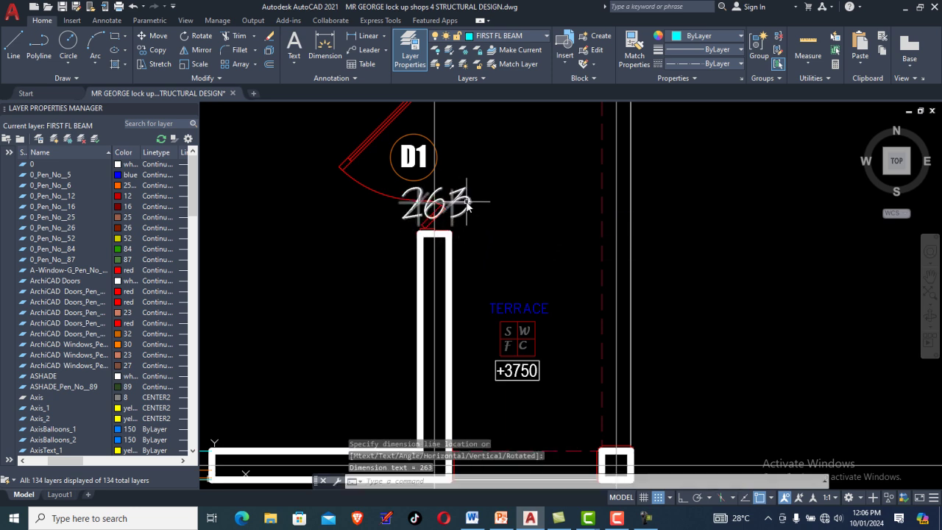
pyautogui.click(469, 208)
# Step: Erase the linear dimension placed across the door frame at the Shop 1 wall end
pyautogui.scroll(-1, 434, 230)
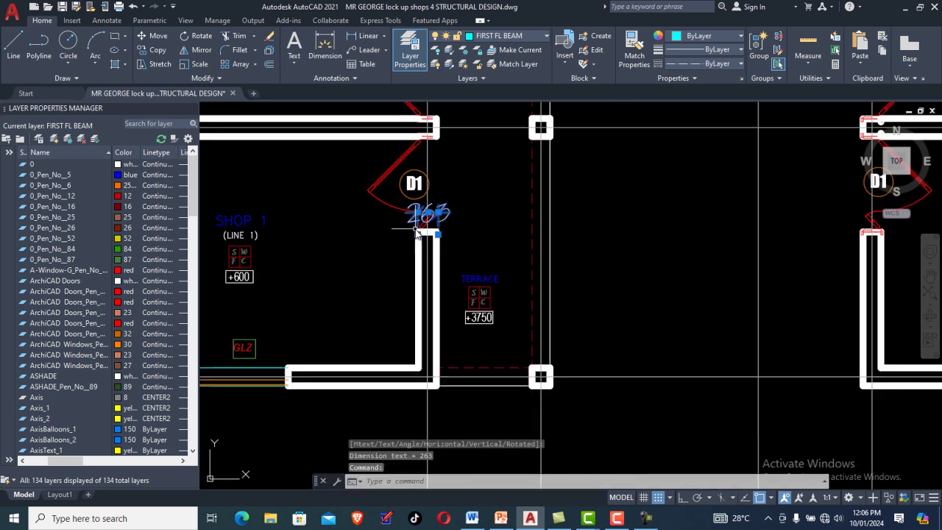
pyautogui.scroll(3, 416, 235)
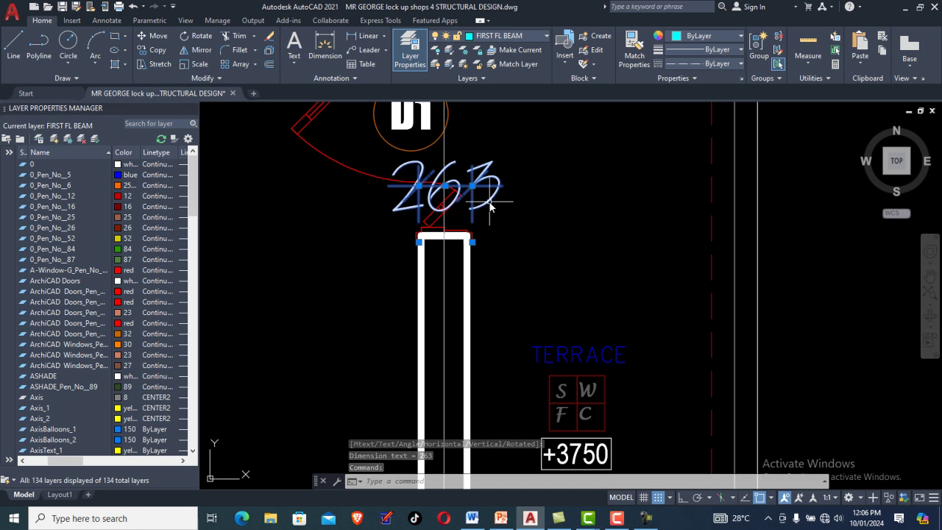
pyautogui.rightClick(492, 165)
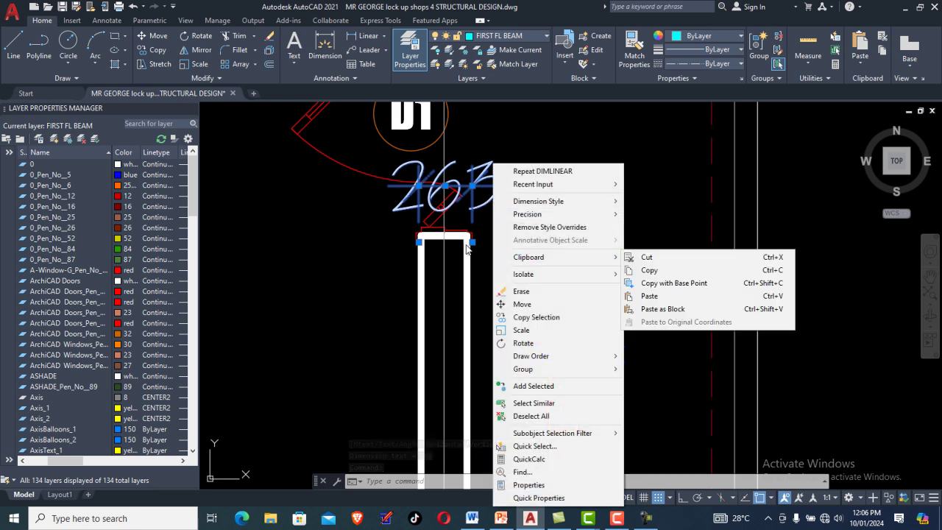
pyautogui.click(541, 291)
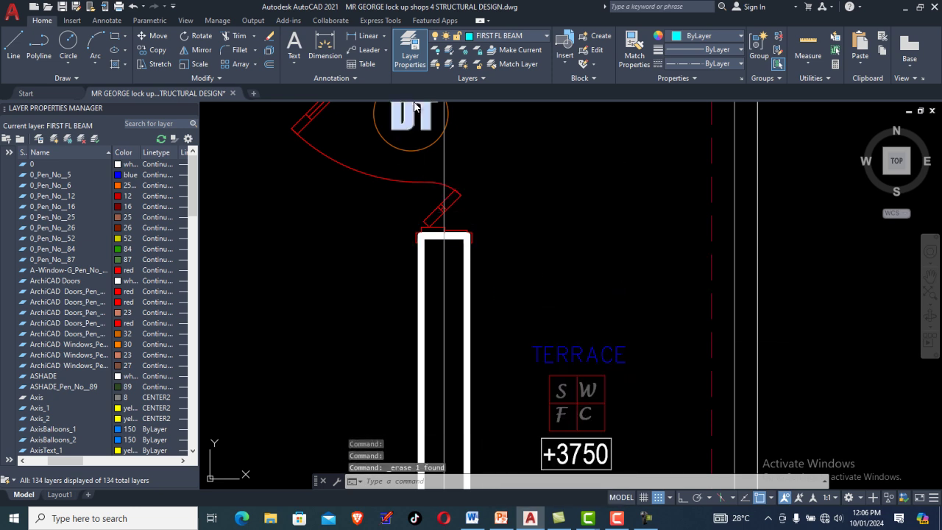
# Step: Dimension the thickness of the Shop 1 (Line 1) wall facing the terrace, just below the D1 door
pyautogui.click(357, 37)
pyautogui.click(423, 309)
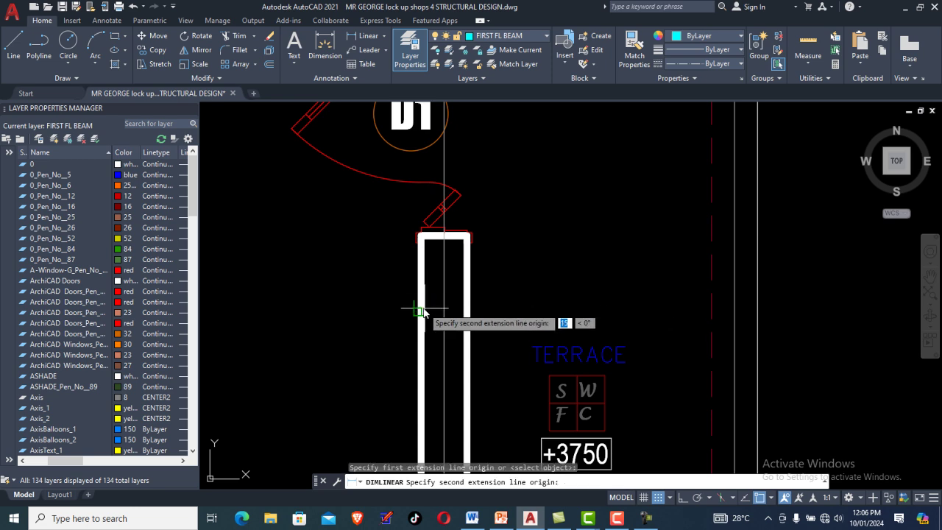
pyautogui.click(464, 313)
pyautogui.scroll(2, 444, 291)
pyautogui.scroll(-2, 400, 211)
pyautogui.scroll(2, 399, 209)
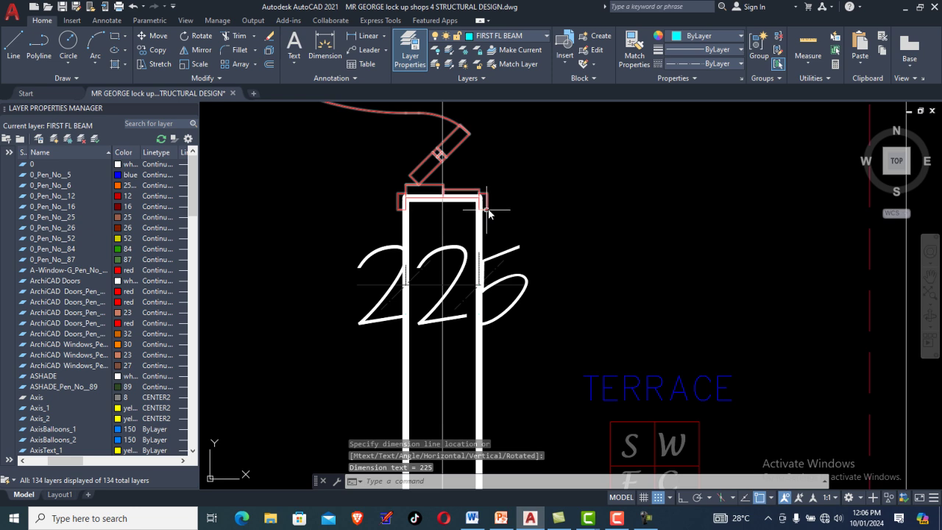
# Step: Erase the wall thickness dimension from the terrace-side wall of Shop 1
pyautogui.click(462, 284)
pyautogui.click(462, 284)
pyautogui.rightClick(459, 286)
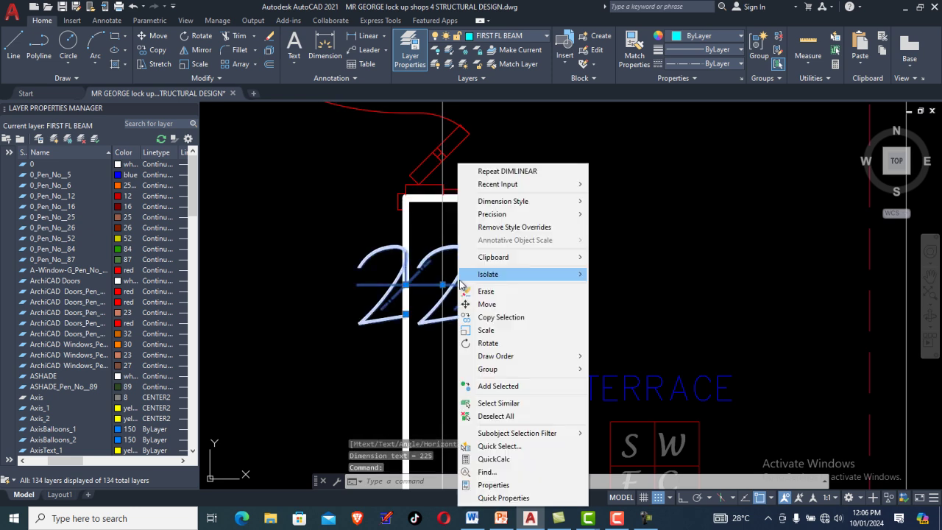
pyautogui.click(488, 292)
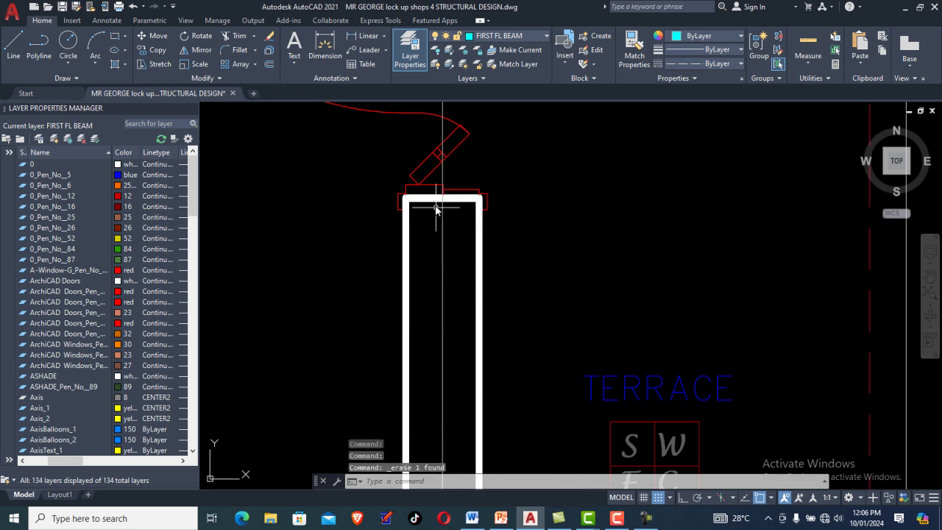
# Step: Examine the Shop 1 walls and the corner column of the adjoining terrace on the ground floor plan
pyautogui.scroll(-2, 439, 221)
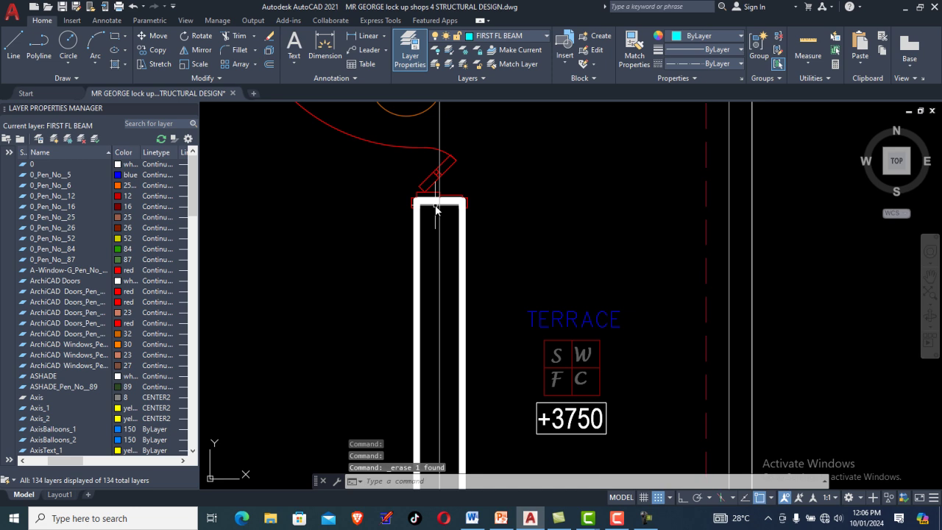
pyautogui.scroll(-2, 457, 215)
pyautogui.scroll(-3, 471, 219)
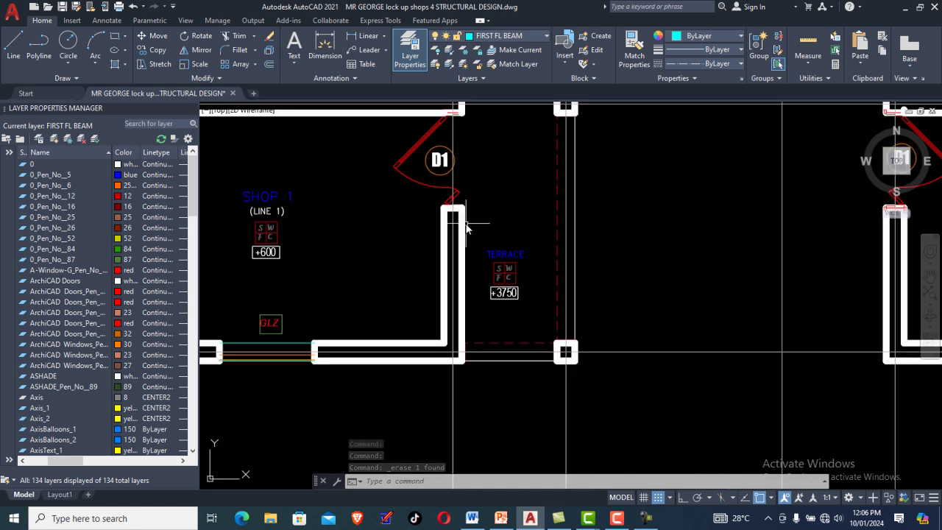
pyautogui.scroll(-1, 486, 244)
pyautogui.scroll(-1, 441, 251)
pyautogui.scroll(-1, 405, 292)
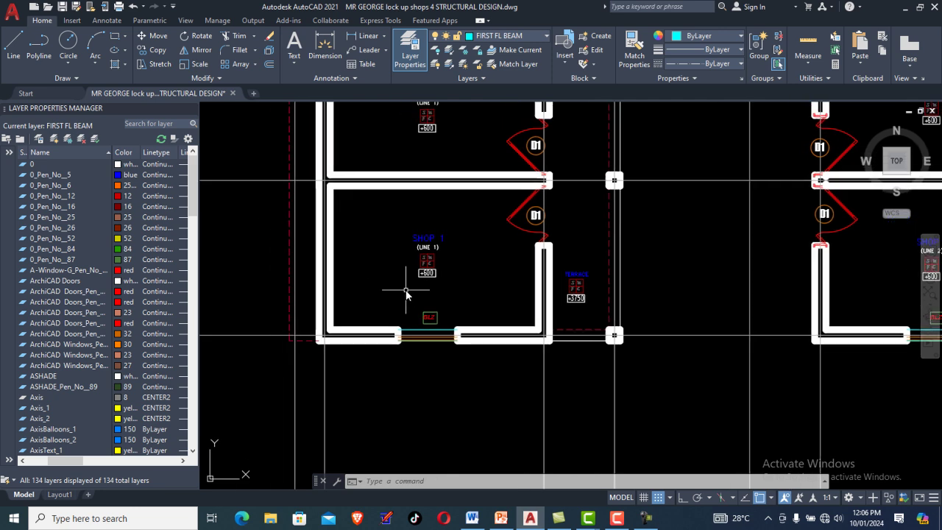
pyautogui.scroll(-1, 348, 252)
pyautogui.scroll(5, 446, 290)
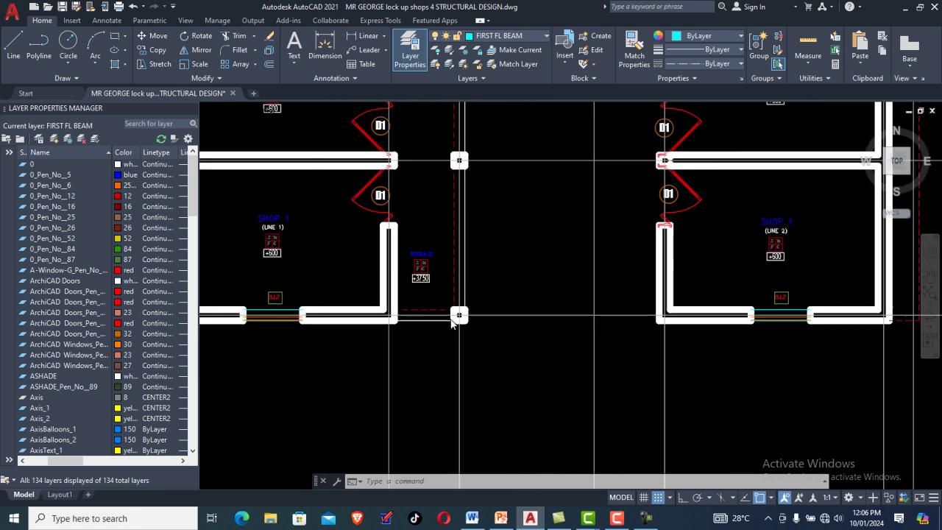
pyautogui.moveTo(464, 322); pyautogui.dragTo(444, 279, button='middle')
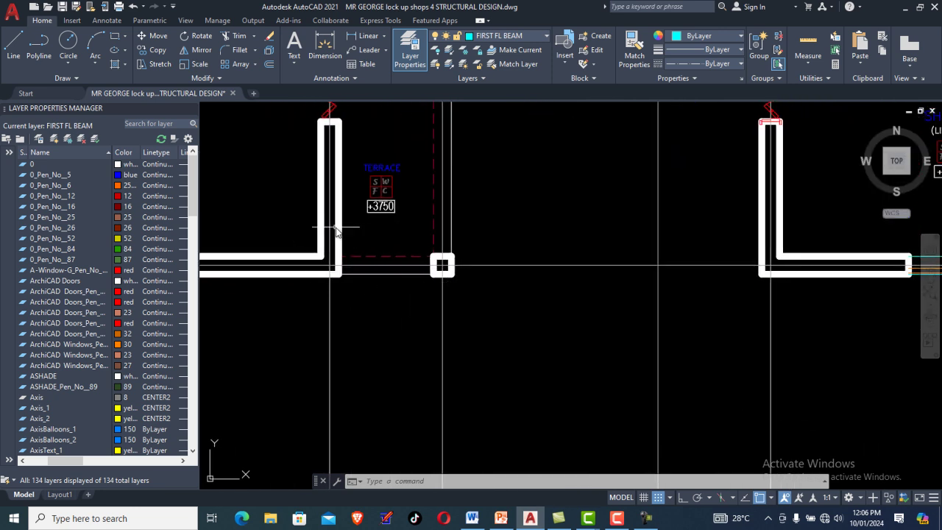
pyautogui.scroll(-4, 441, 283)
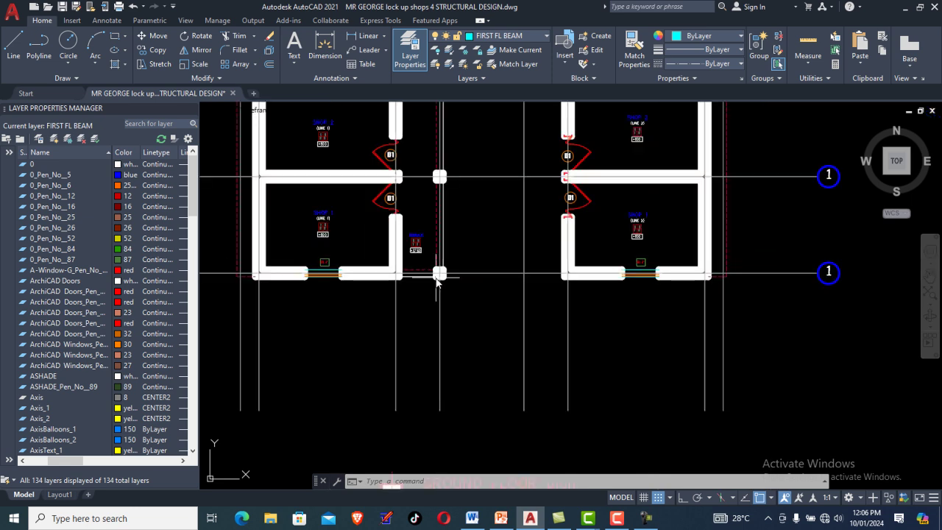
pyautogui.scroll(4, 439, 285)
pyautogui.scroll(3, 439, 284)
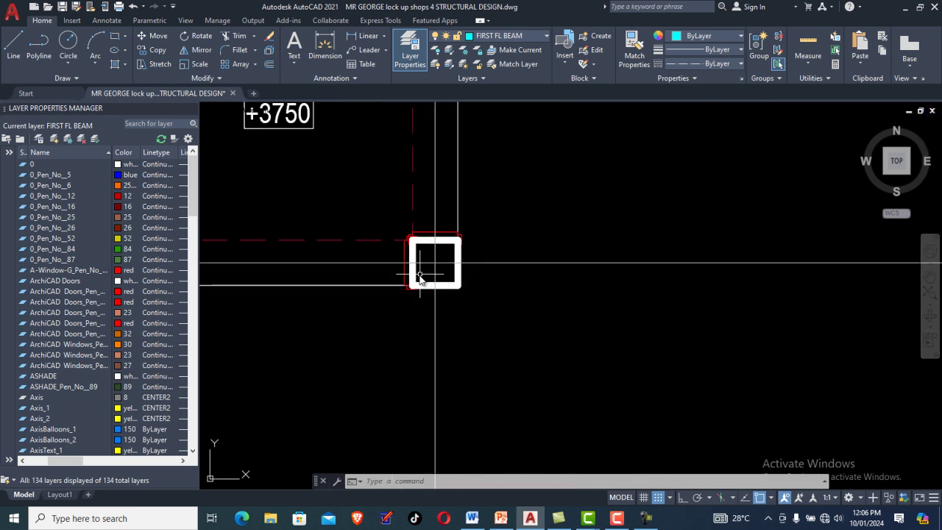
pyautogui.scroll(-3, 413, 254)
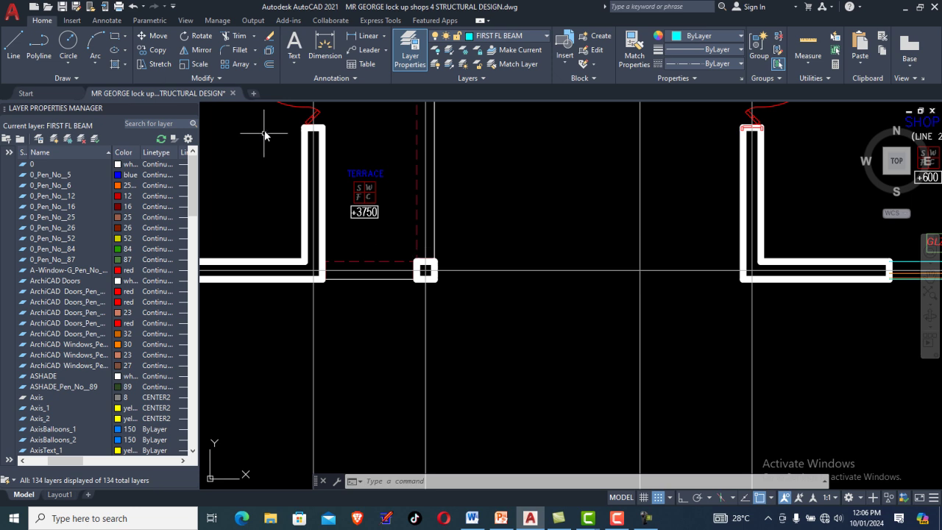
# Step: Draw a rectangle around the terrace corner column beside Shop 1 (Line 1) on the ground floor plan and select it
pyautogui.click(115, 38)
pyautogui.scroll(2, 423, 269)
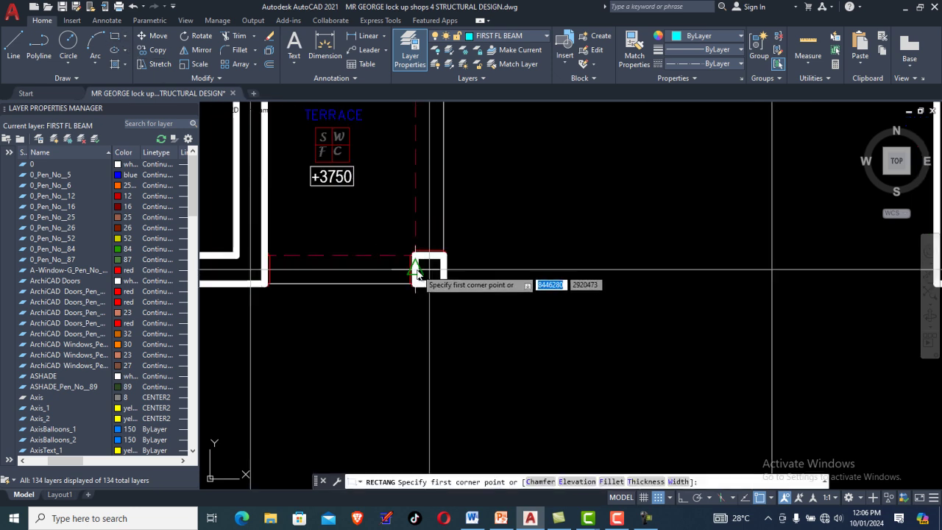
pyautogui.click(393, 223)
pyautogui.click(476, 328)
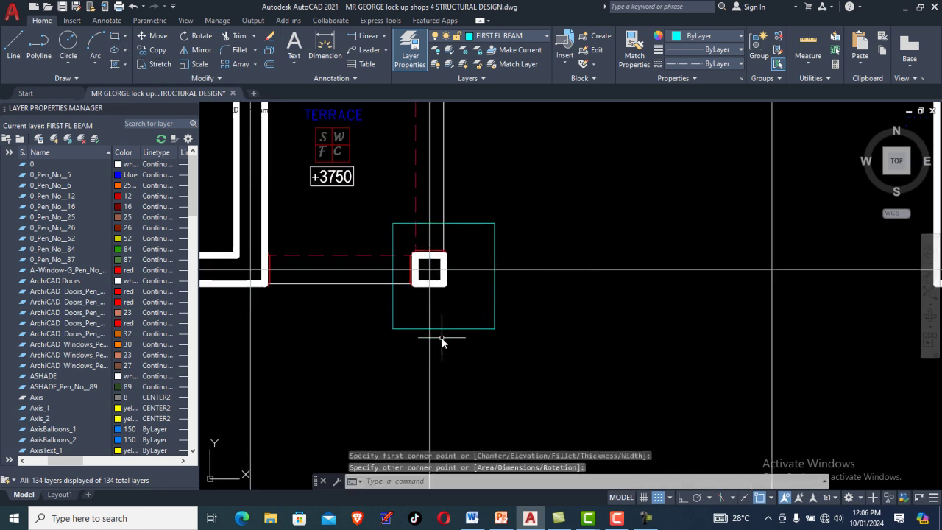
pyautogui.scroll(-6, 442, 340)
pyautogui.moveTo(440, 298); pyautogui.dragTo(436, 322, button='middle')
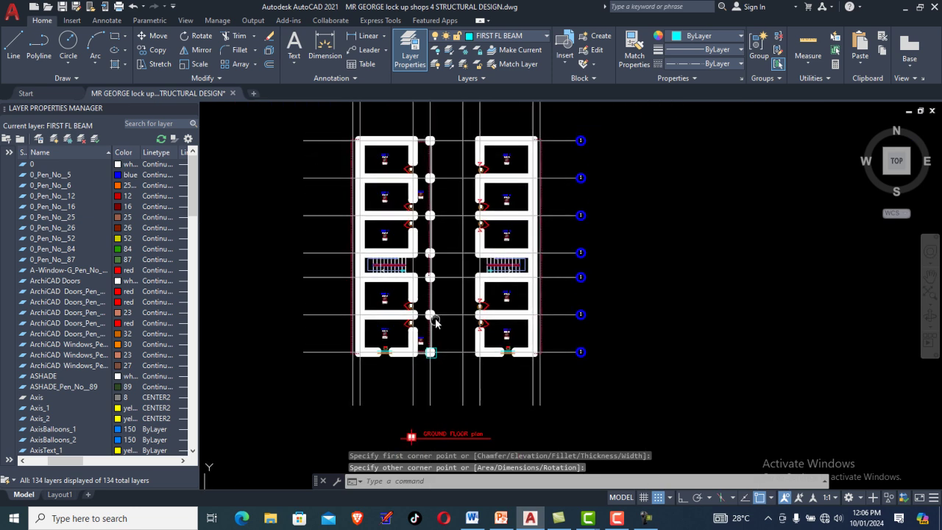
pyautogui.scroll(8, 433, 360)
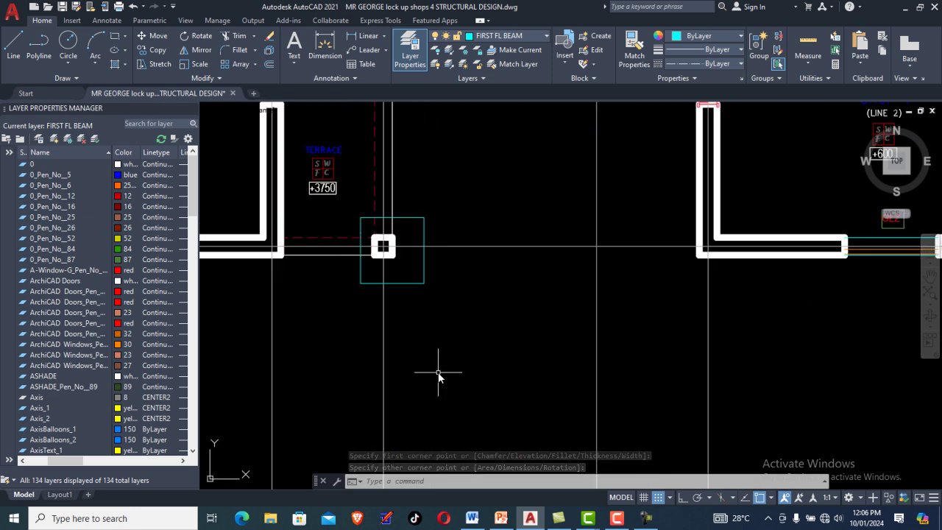
pyautogui.click(424, 285)
pyautogui.click(411, 274)
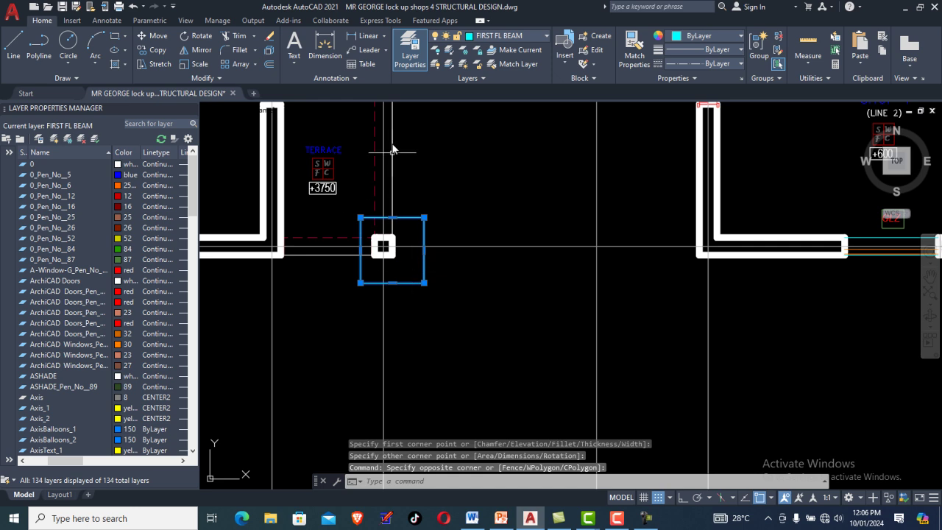
# Step: Follow the row of terrace columns up the ground floor plan and compare it with the columns, terraces and staircases on the first floor plan
pyautogui.moveTo(382, 156); pyautogui.dragTo(386, 291, button='middle')
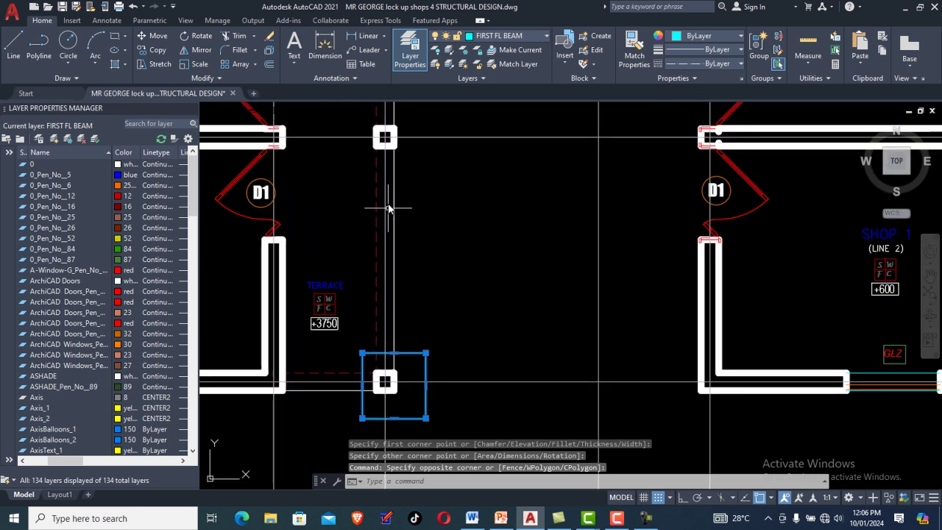
pyautogui.scroll(-6, 379, 257)
pyautogui.scroll(-5, 371, 279)
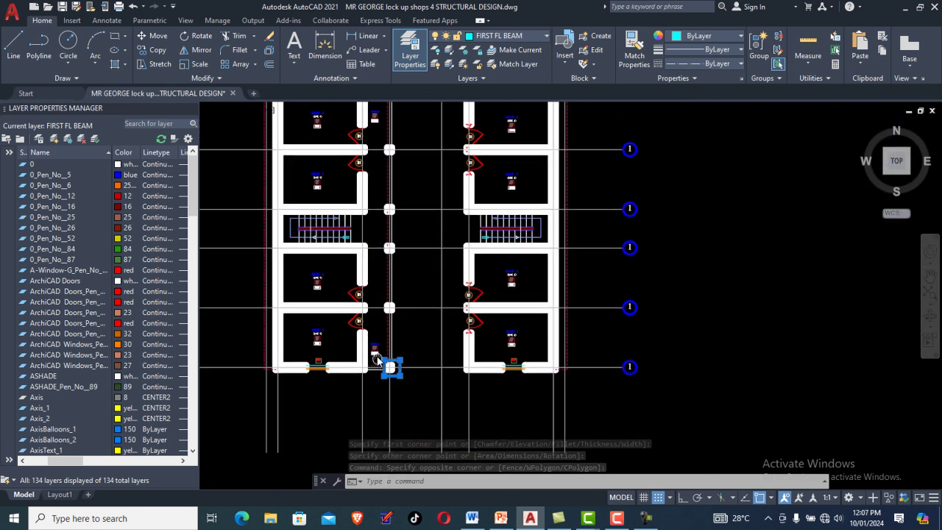
pyautogui.scroll(5, 382, 254)
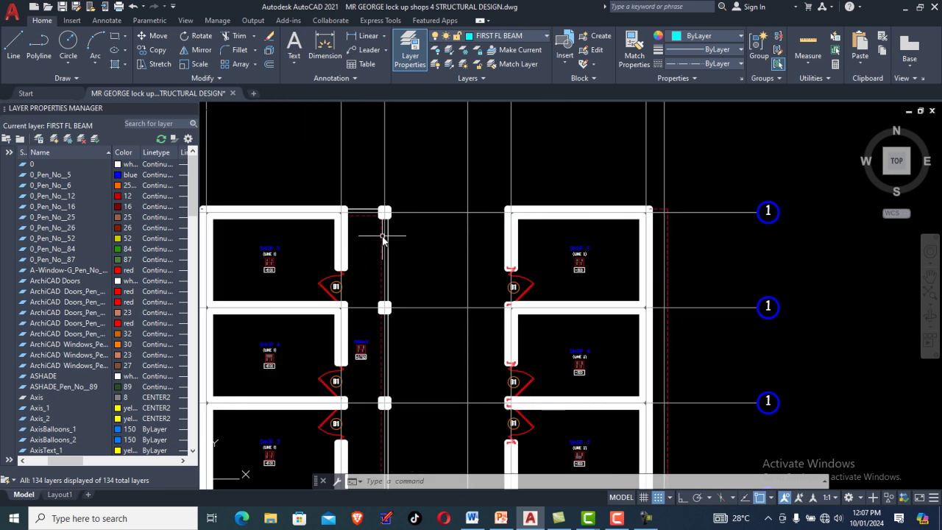
pyautogui.scroll(-4, 369, 210)
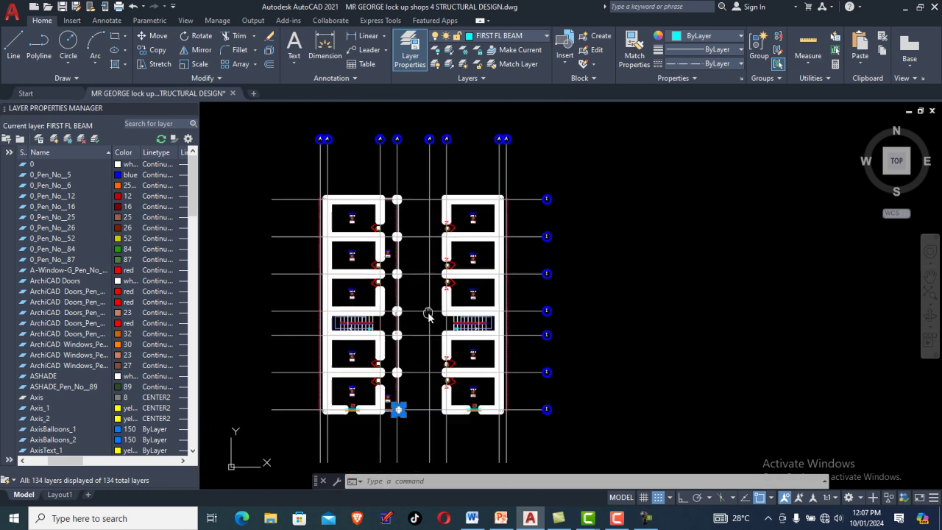
pyautogui.scroll(6, 427, 214)
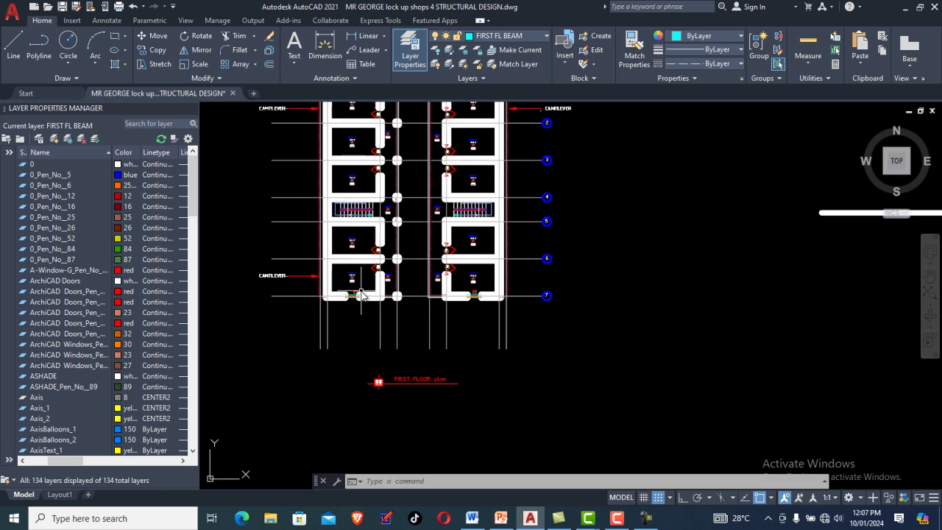
pyautogui.moveTo(320, 148); pyautogui.dragTo(320, 266, button='middle')
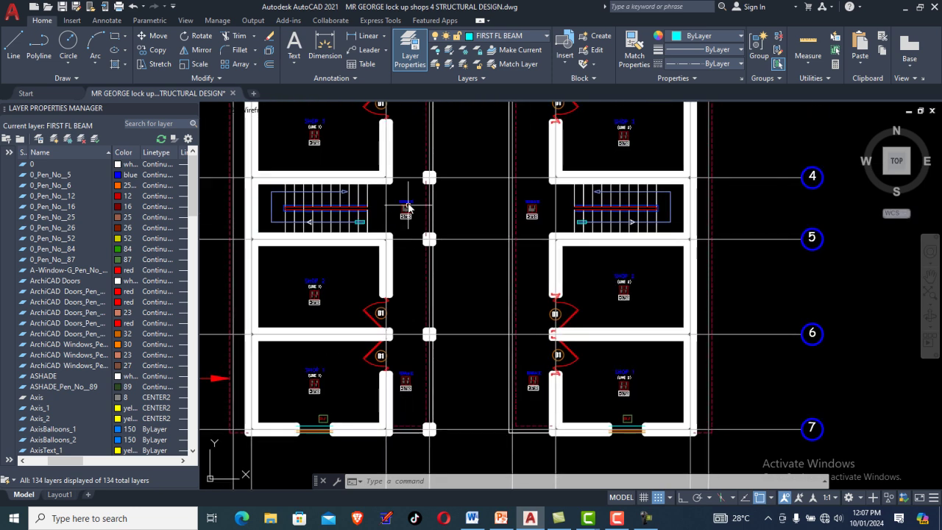
pyautogui.scroll(4, 407, 200)
pyautogui.scroll(4, 407, 201)
pyautogui.scroll(-10, 405, 204)
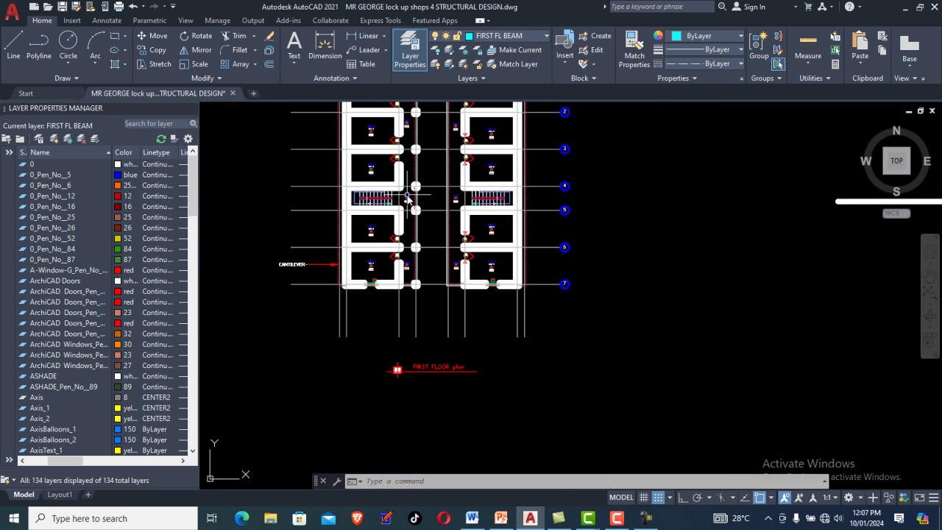
# Step: Erase the rectangle drawn around the terrace corner column beside Shop 1 on the ground floor plan
pyautogui.scroll(-2, 383, 225)
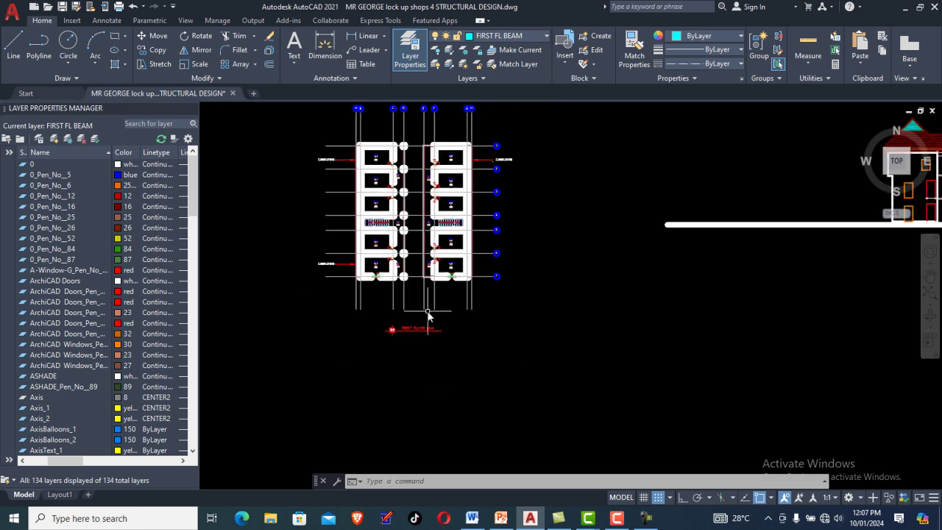
pyautogui.scroll(-3, 426, 203)
pyautogui.scroll(10, 458, 318)
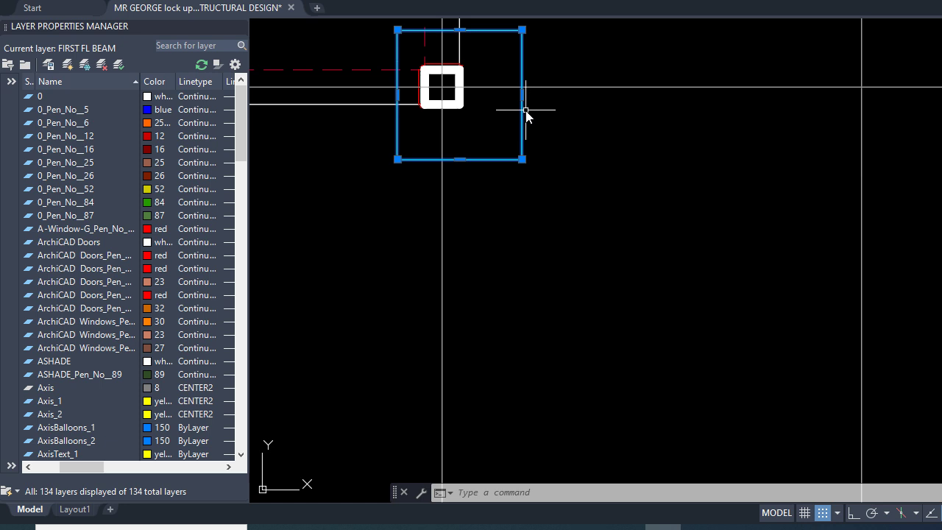
pyautogui.rightClick(526, 110)
pyautogui.click(565, 224)
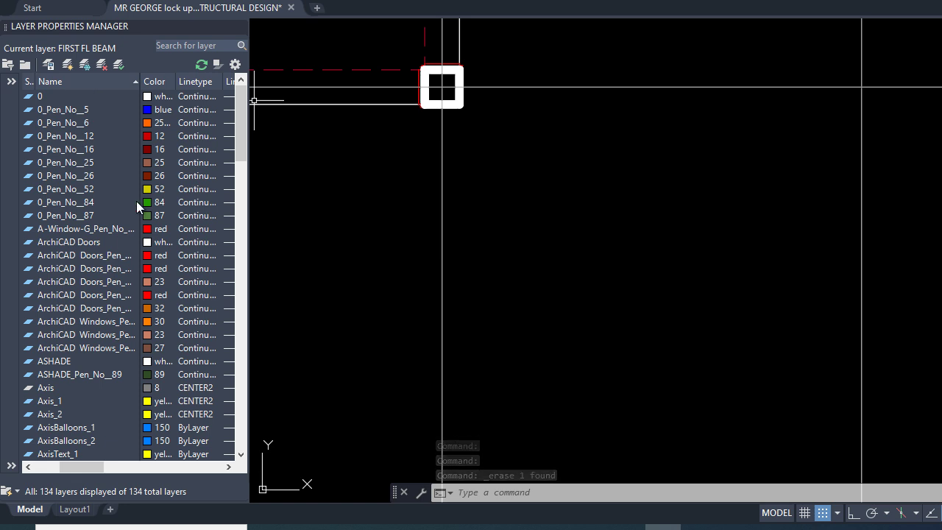
# Step: Create a new layer named FIRST COL and set its color to red
pyautogui.click(67, 65)
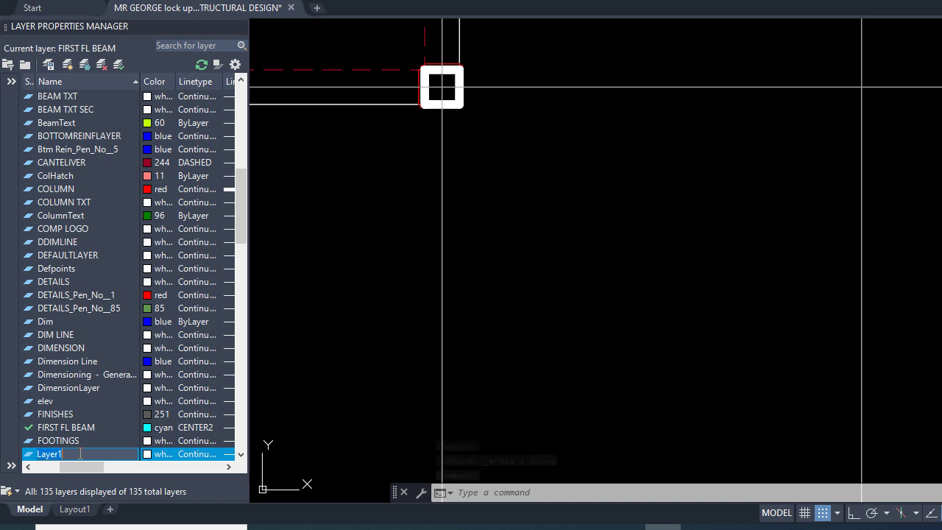
pyautogui.write('FIRST COL')
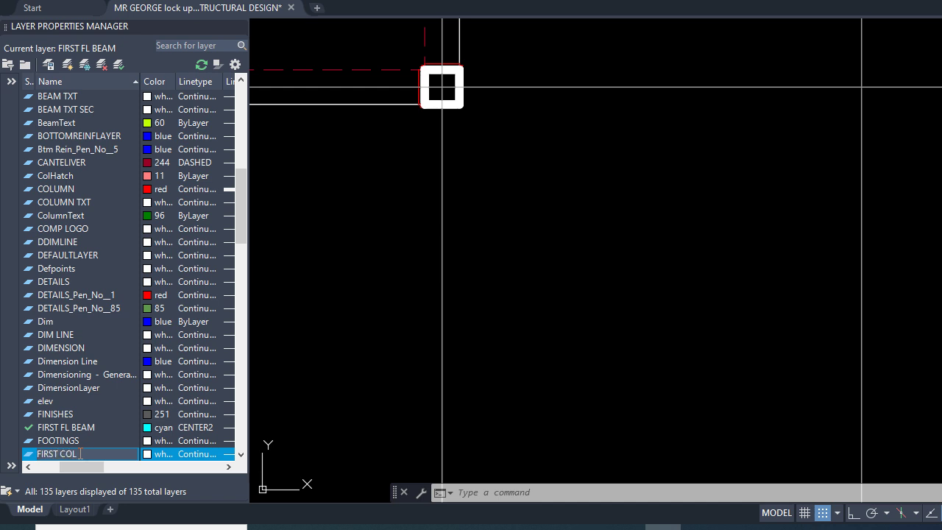
pyautogui.press('Return')
pyautogui.click(149, 453)
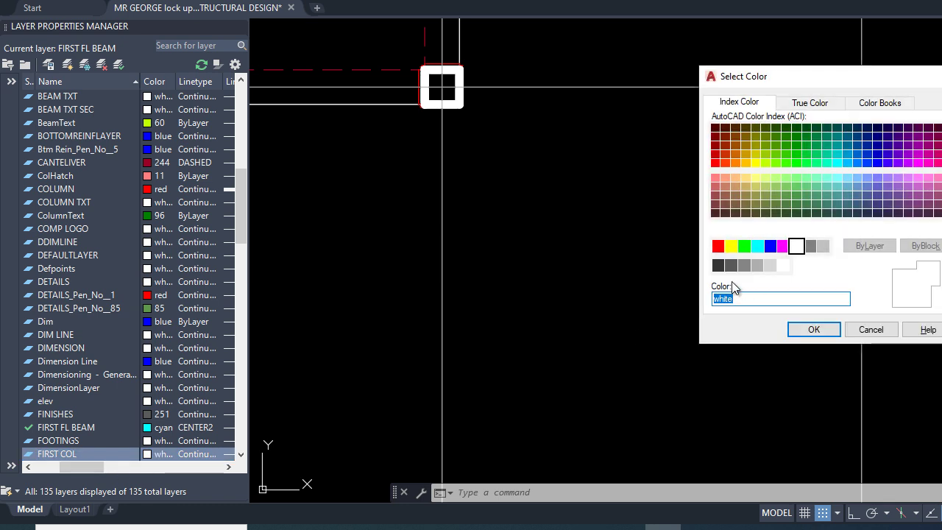
pyautogui.click(718, 246)
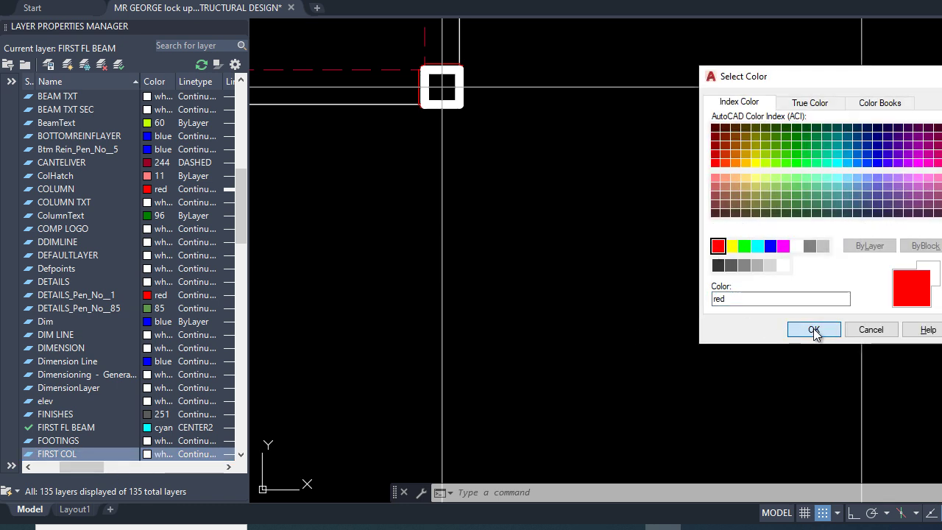
pyautogui.click(813, 329)
# Step: Set the FIRST COL layer's lineweight to 0.50 mm and make it the current layer
pyautogui.click(225, 468)
pyautogui.click(225, 468)
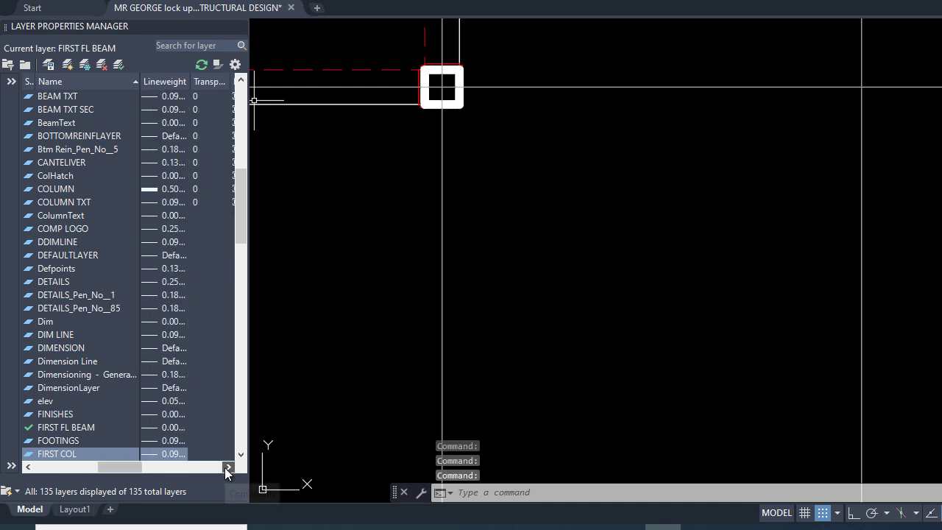
pyautogui.click(156, 455)
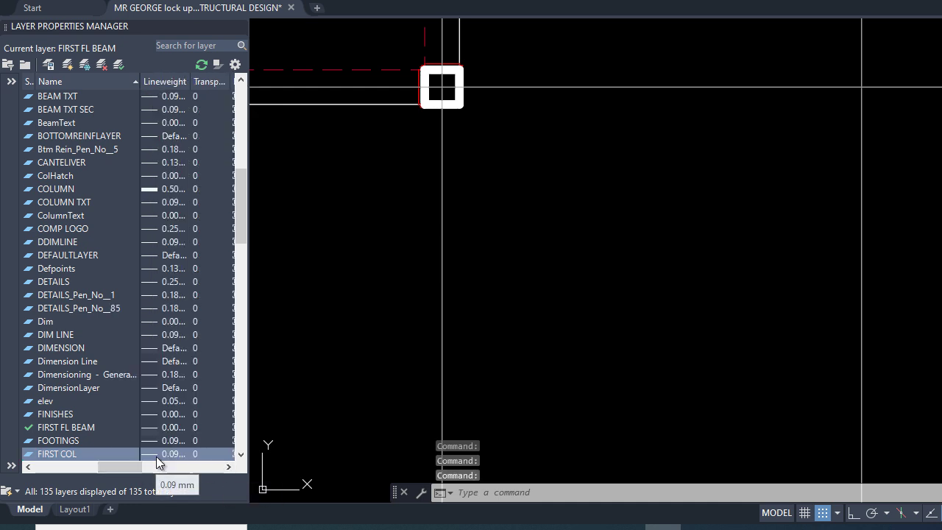
pyautogui.click(668, 246)
pyautogui.click(668, 245)
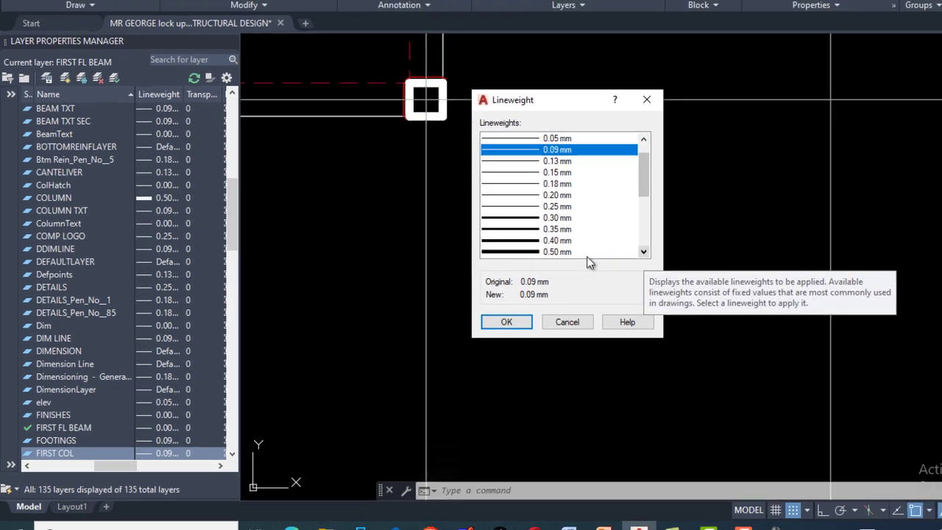
pyautogui.click(582, 251)
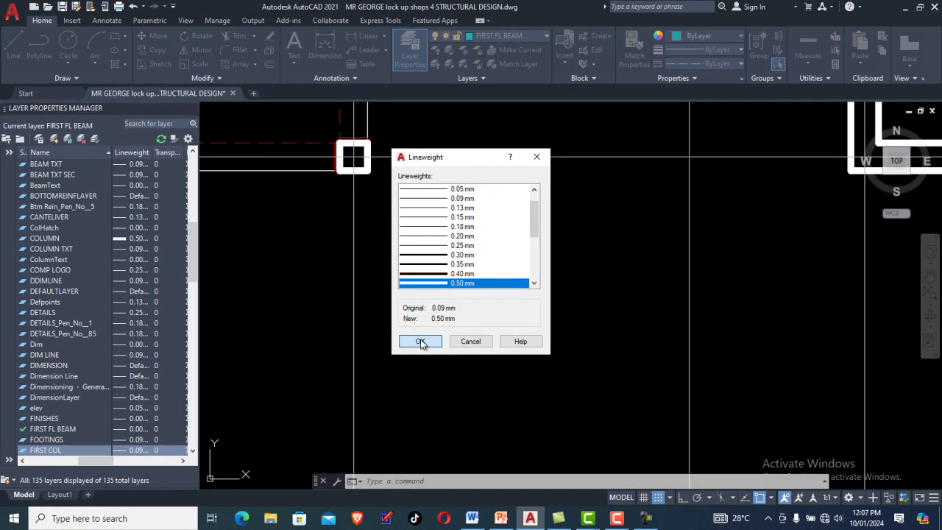
pyautogui.click(507, 322)
pyautogui.doubleClick(23, 450)
pyautogui.scroll(-3, 175, 368)
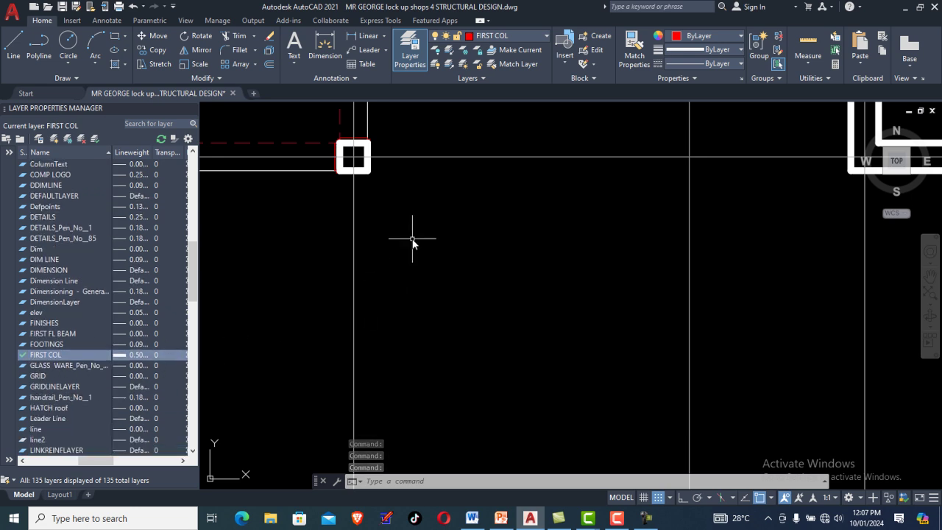
# Step: Draw a 225 by 225 column rectangle in the empty space below the terrace corner column on the ground floor plan
pyautogui.click(110, 34)
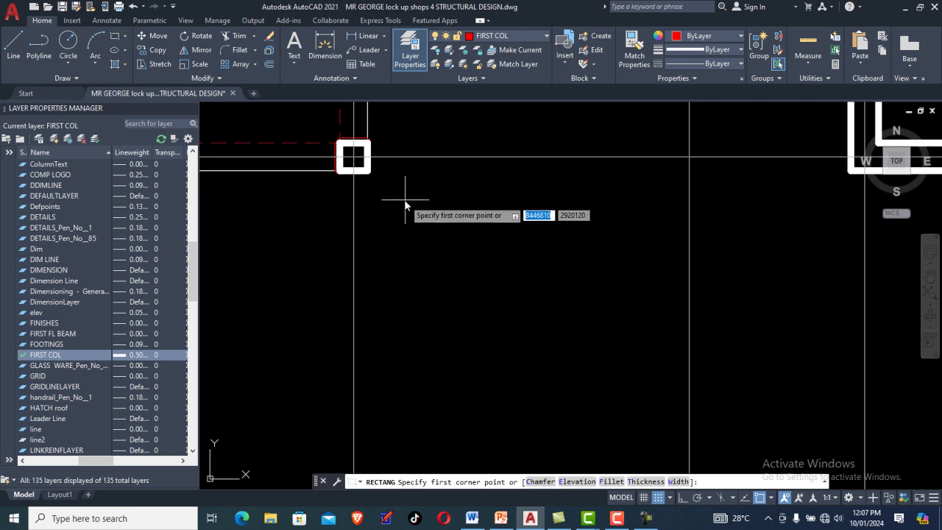
pyautogui.scroll(-3, 409, 206)
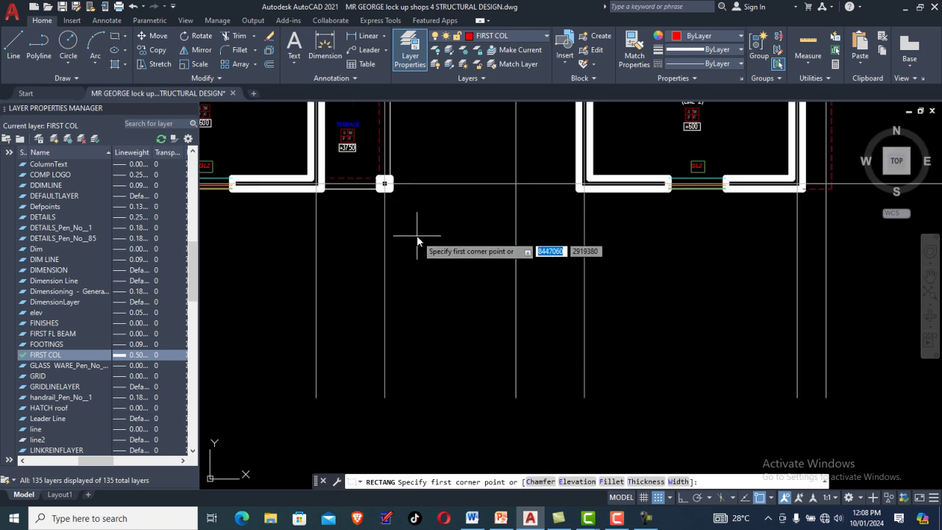
pyautogui.click(416, 236)
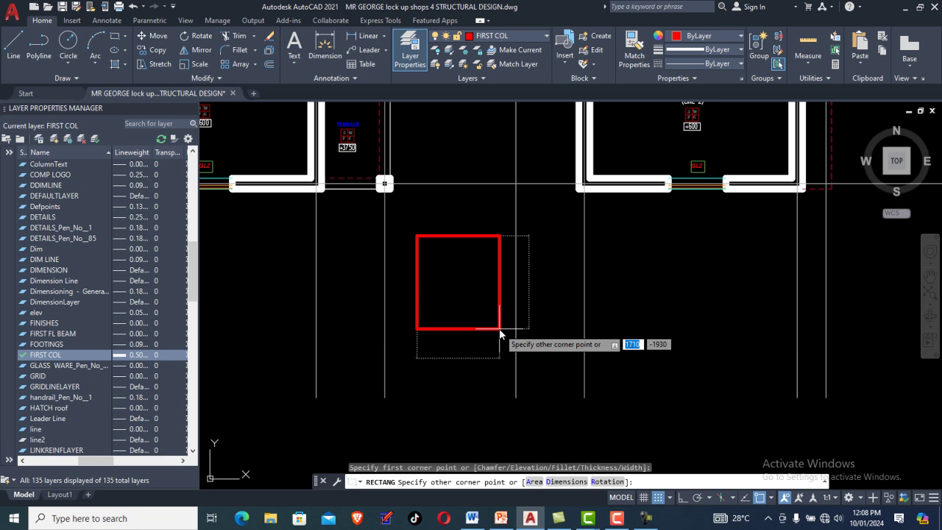
pyautogui.press('Return')
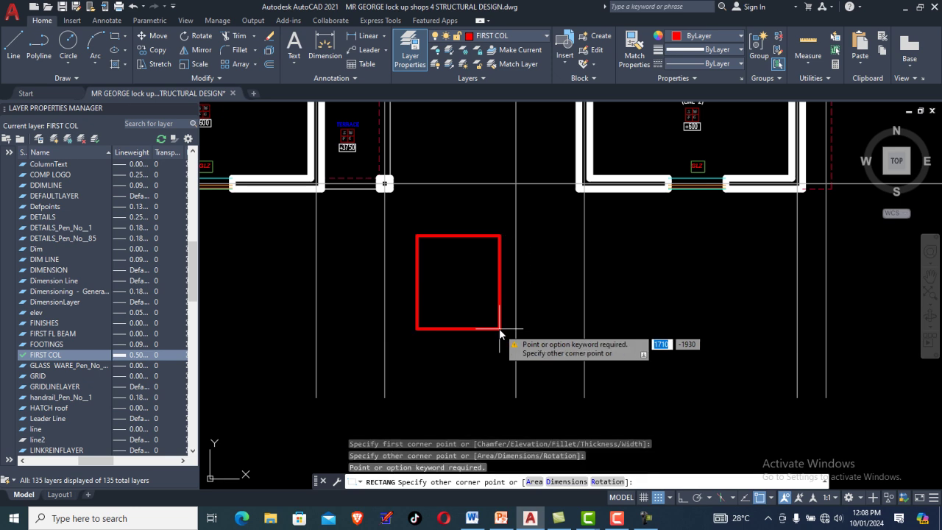
pyautogui.write('D')
pyautogui.press('Return')
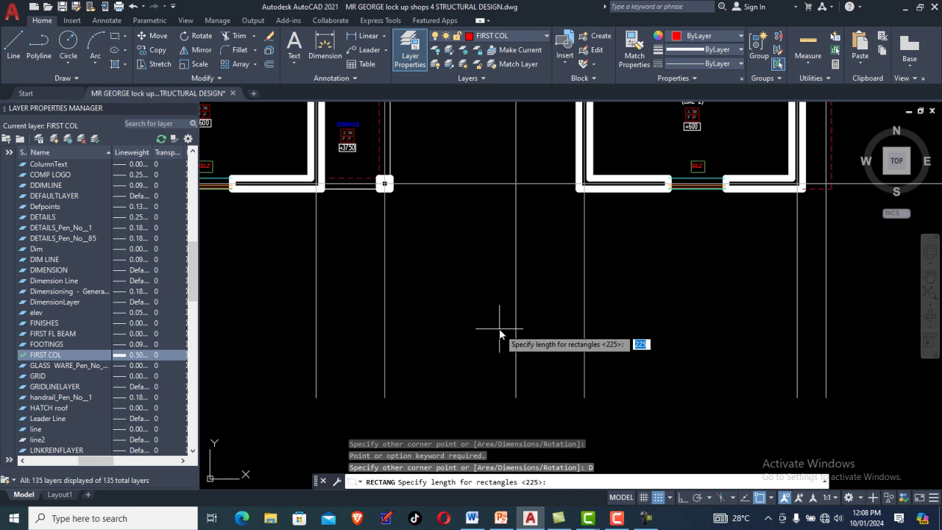
pyautogui.write('225')
pyautogui.press('Return')
pyautogui.write('225')
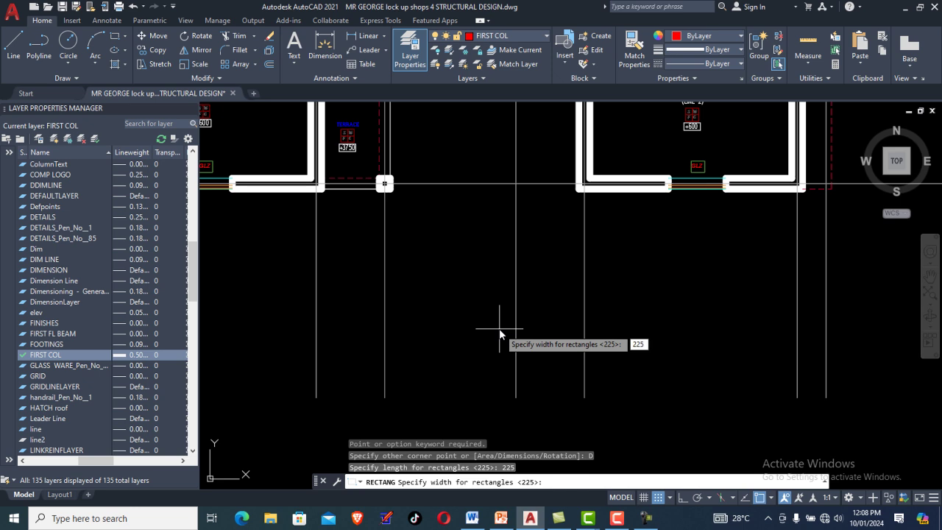
pyautogui.press('Return')
pyautogui.click(499, 328)
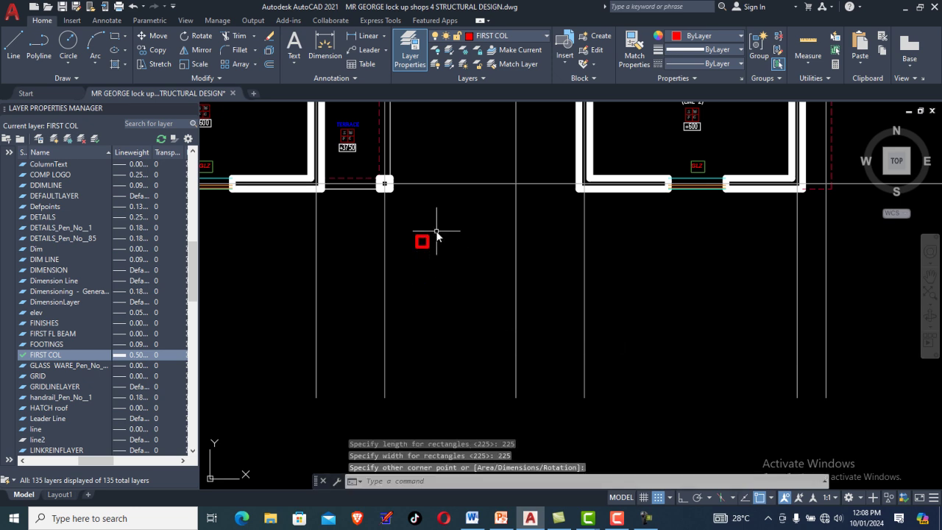
pyautogui.moveTo(396, 244); pyautogui.dragTo(480, 261, button='middle')
pyautogui.scroll(5, 508, 262)
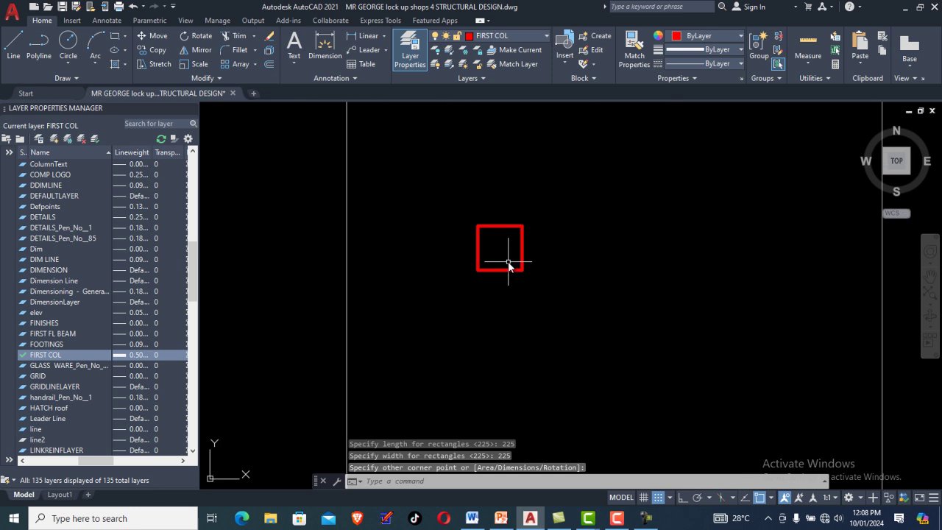
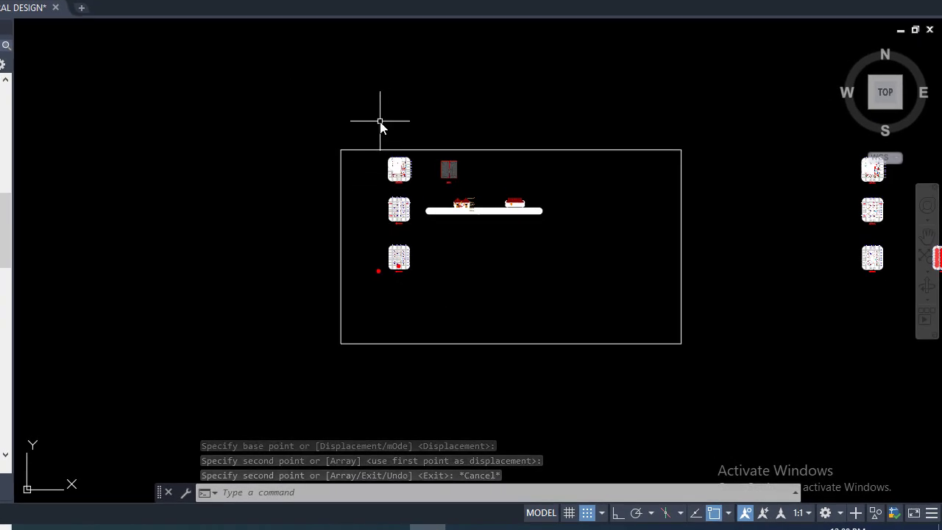
# Step: Copy the three stacked floor plans to the empty area left of the drawing frame
pyautogui.click(379, 122)
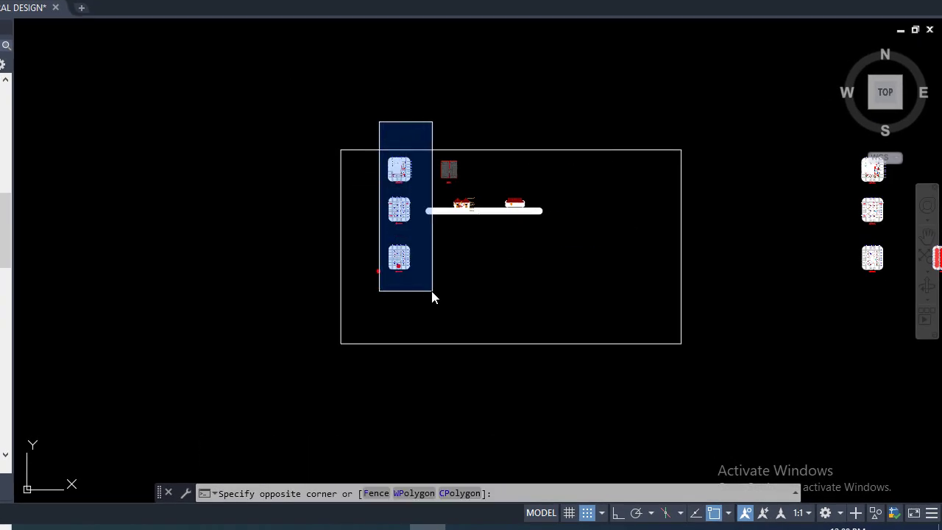
pyautogui.click(433, 292)
pyautogui.rightClick(405, 224)
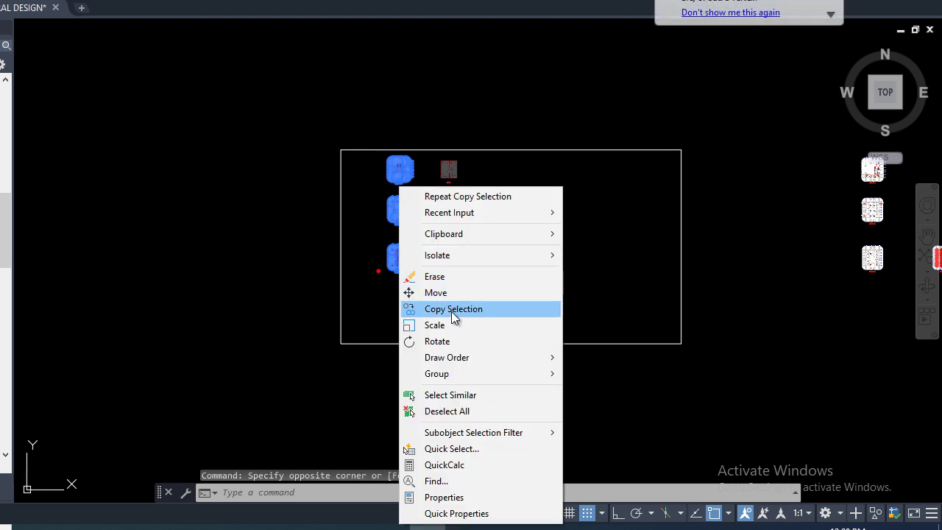
pyautogui.click(454, 309)
pyautogui.click(558, 286)
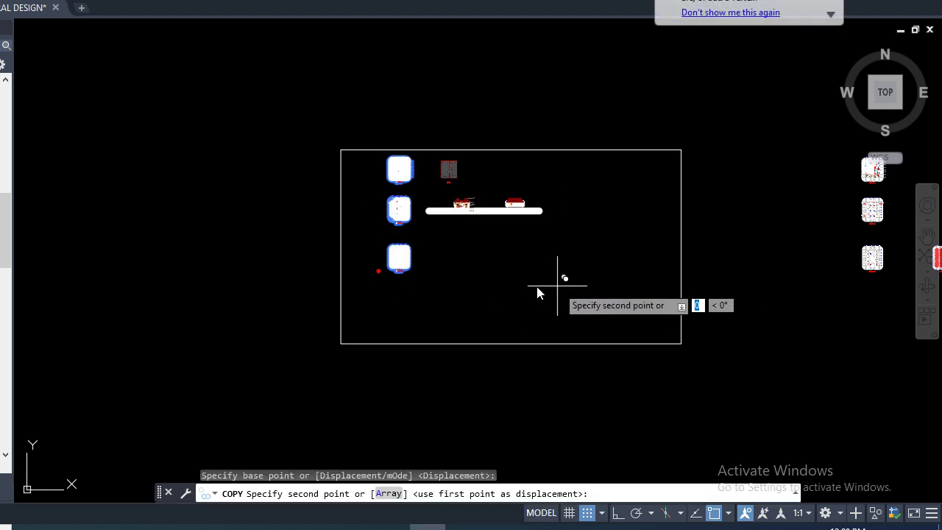
pyautogui.click(418, 295)
pyautogui.rightClick(421, 291)
pyautogui.click(461, 303)
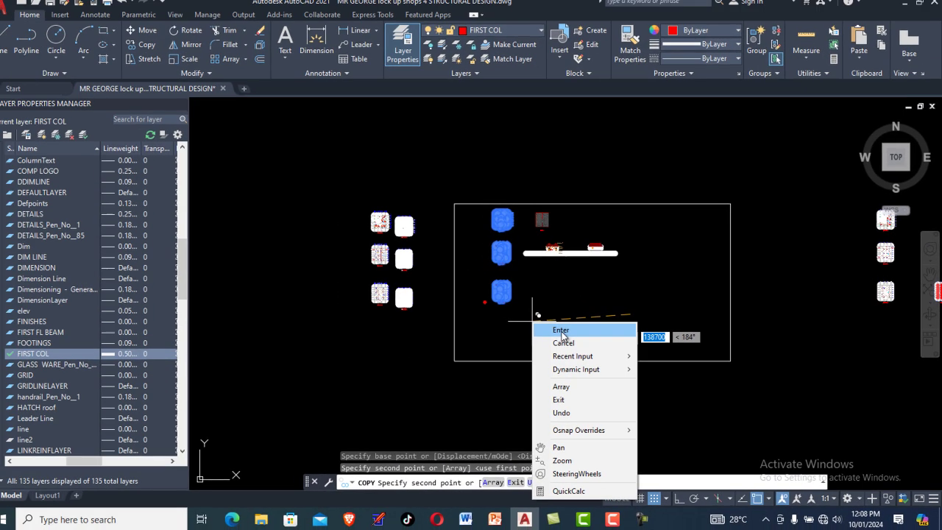
# Step: Examine the new red column square and the terrace corner column it belongs to on the ground floor plan
pyautogui.scroll(2, 490, 313)
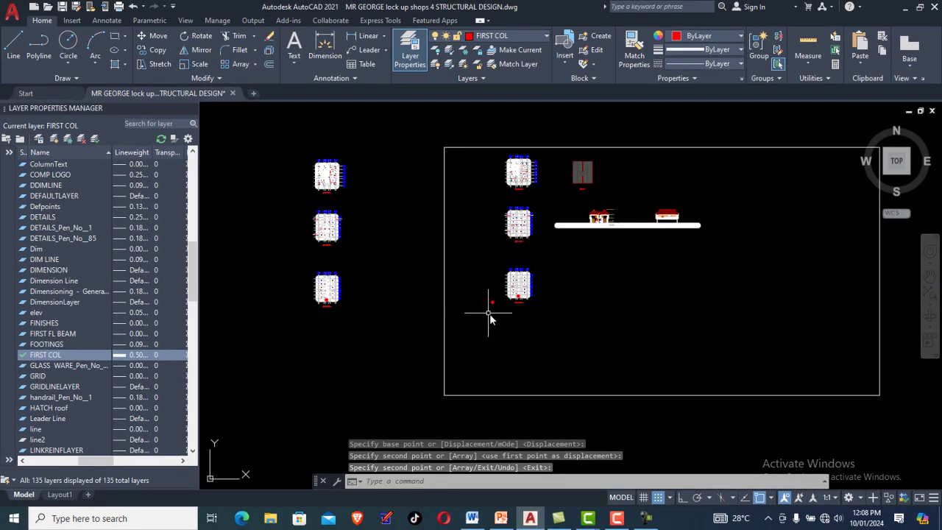
pyautogui.scroll(5, 490, 313)
pyautogui.scroll(4, 490, 282)
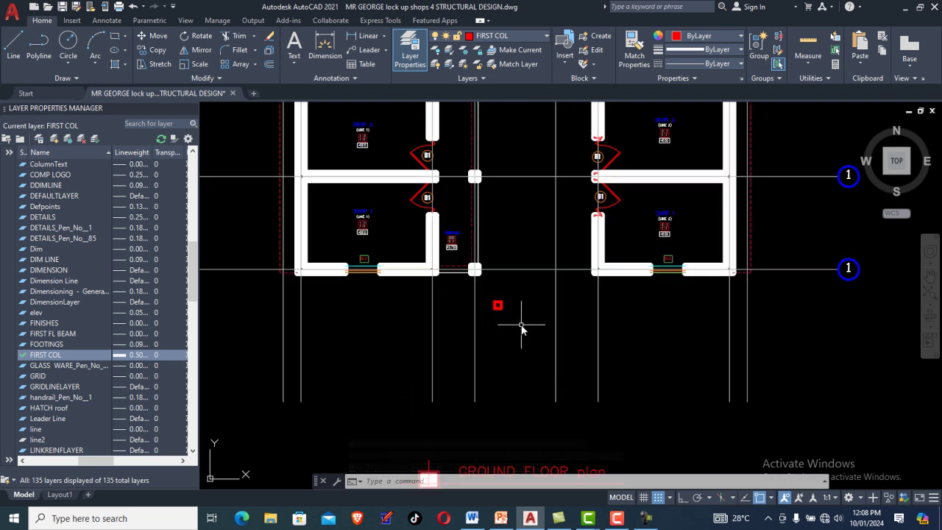
pyautogui.scroll(3, 521, 329)
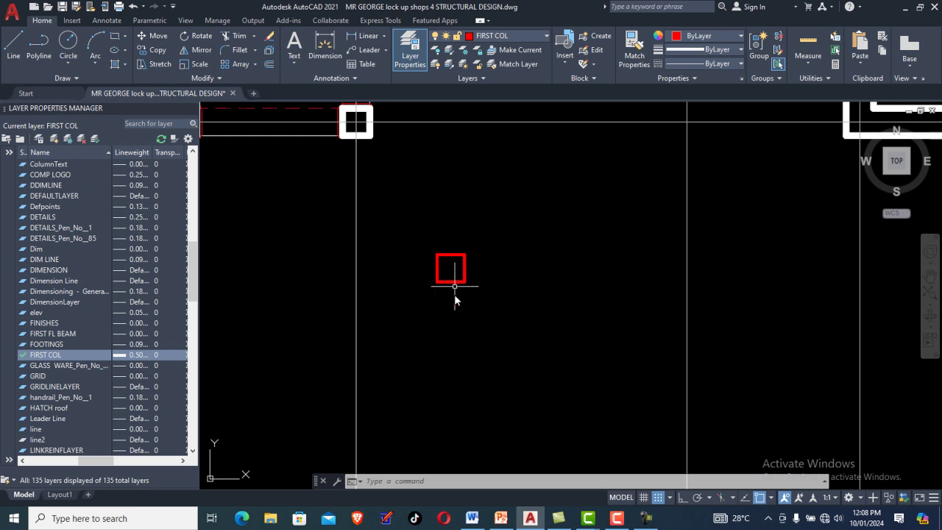
pyautogui.scroll(-2, 471, 349)
pyautogui.scroll(5, 395, 206)
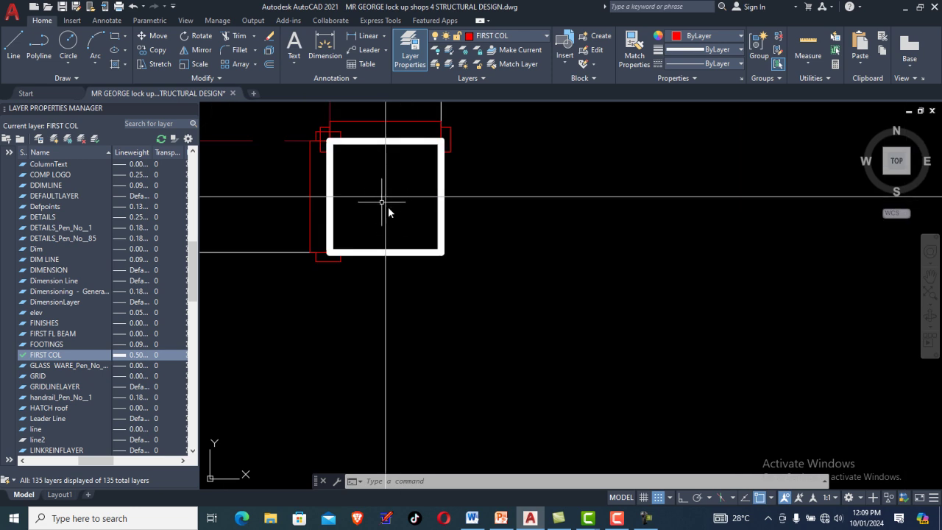
pyautogui.scroll(-6, 412, 243)
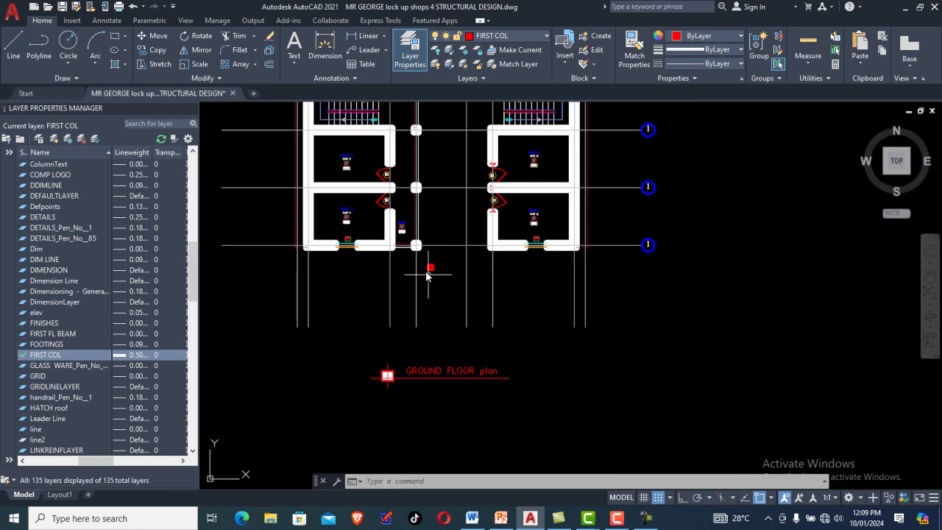
pyautogui.moveTo(430, 277); pyautogui.dragTo(435, 289, button='middle')
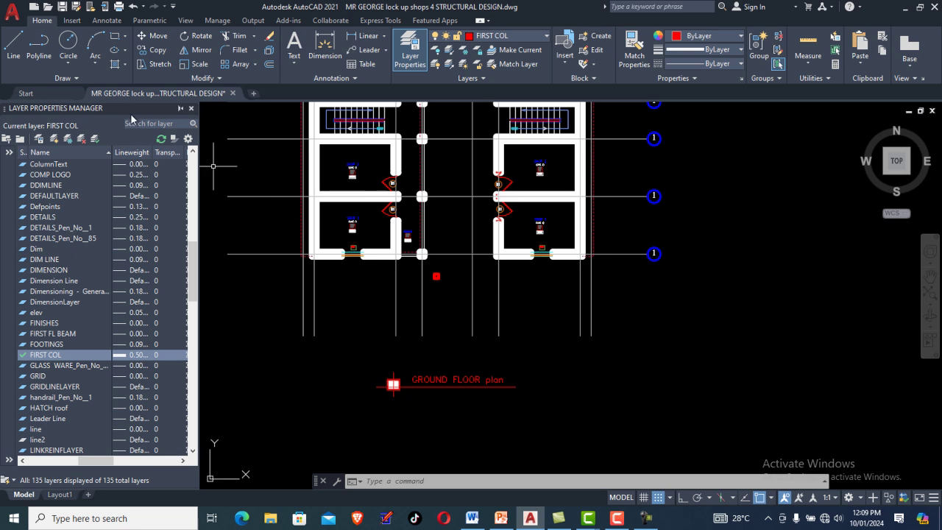
# Step: Draw a vertical line through the red column square from its top edge midpoint to its bottom edge midpoint
pyautogui.click(14, 46)
pyautogui.scroll(8, 438, 284)
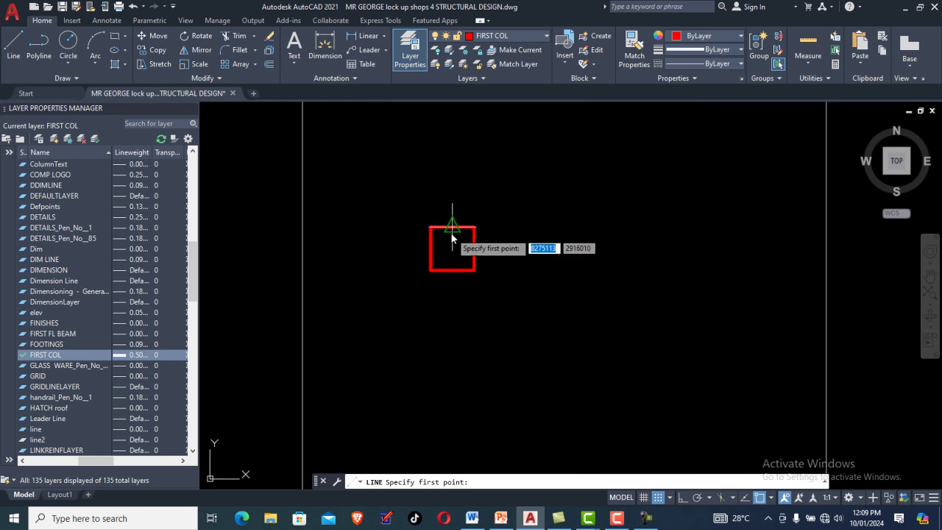
pyautogui.click(452, 234)
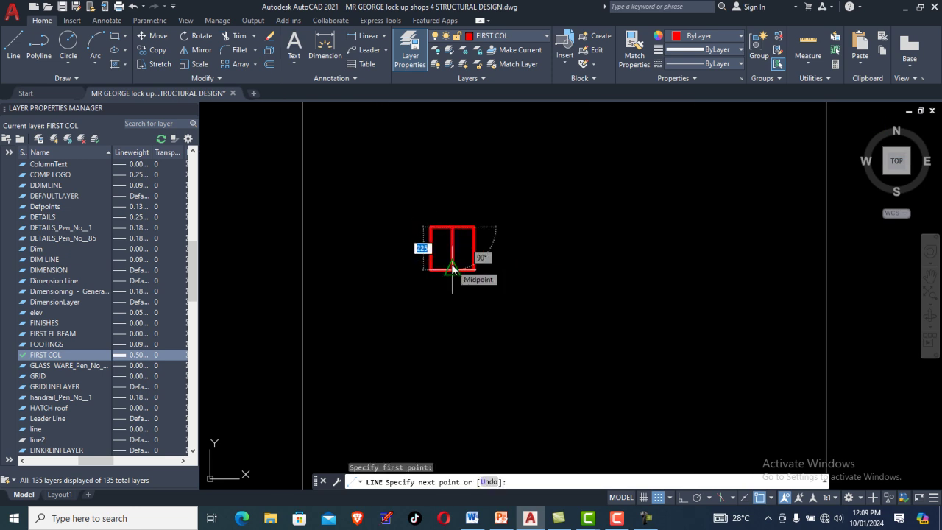
pyautogui.click(452, 269)
pyautogui.rightClick(454, 268)
pyautogui.click(462, 271)
# Step: Draw a horizontal line through the red column square between the midpoints of its two vertical sides
pyautogui.rightClick(472, 273)
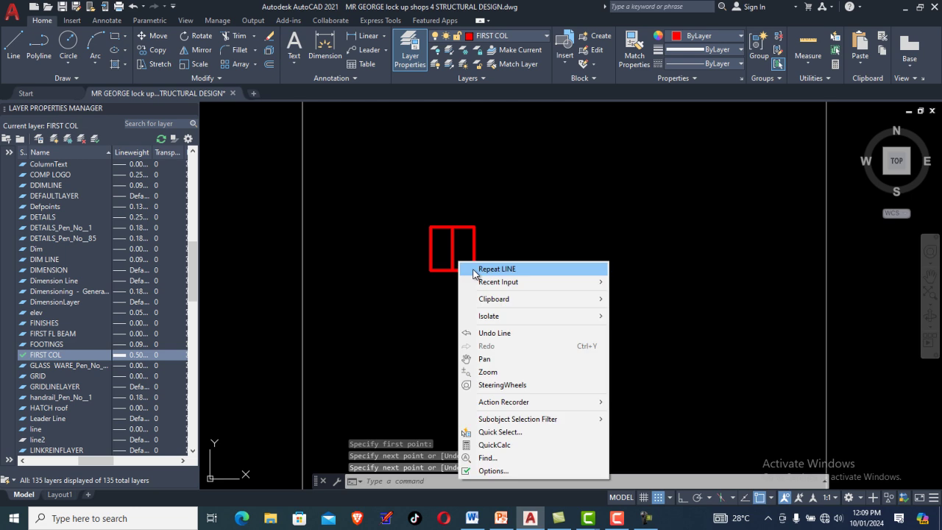
pyautogui.click(472, 270)
pyautogui.click(431, 248)
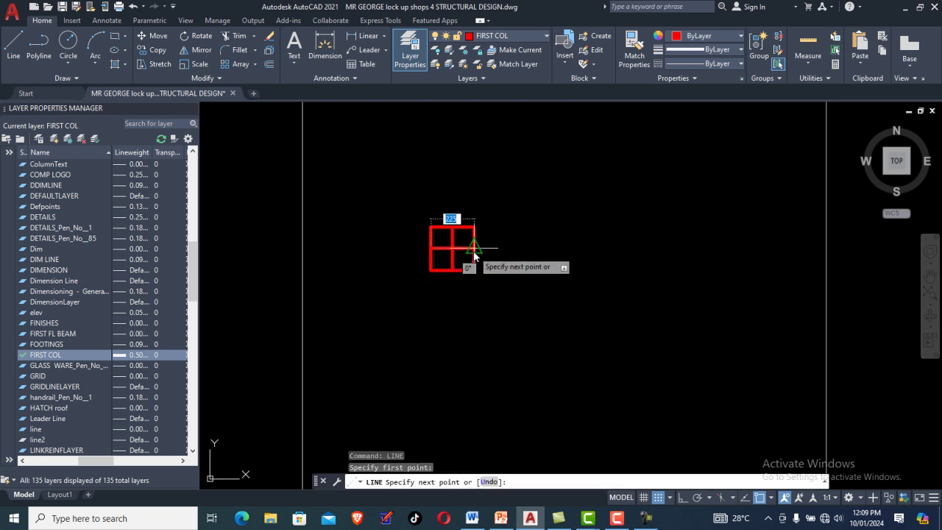
pyautogui.click(474, 249)
pyautogui.rightClick(473, 250)
pyautogui.click(480, 256)
pyautogui.scroll(2, 452, 252)
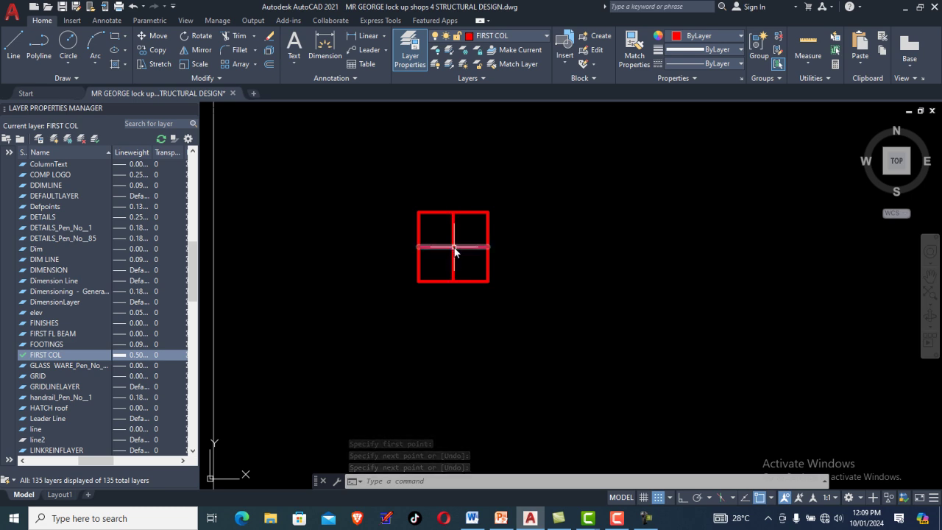
# Step: Copy the red column square from its centre onto the grid intersection at the terrace corner column on the ground floor plan
pyautogui.click(154, 51)
pyautogui.click(430, 214)
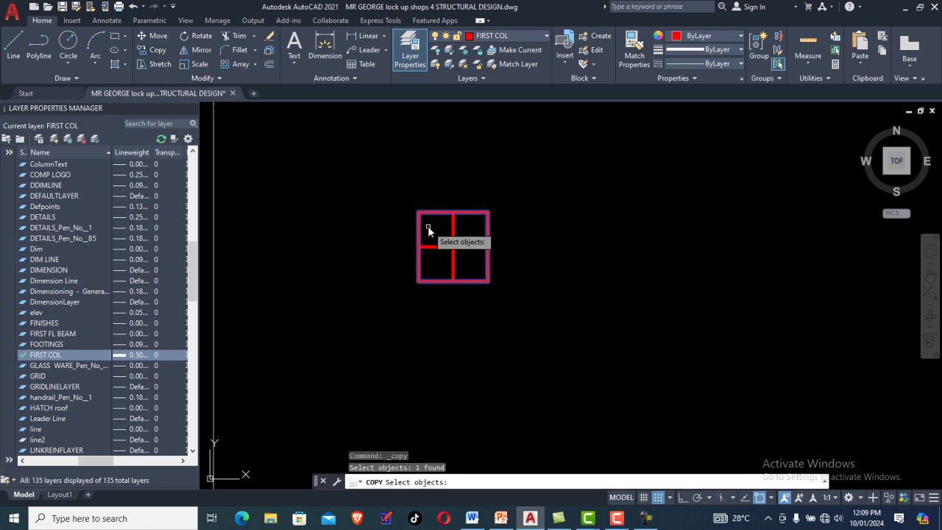
pyautogui.press('Return')
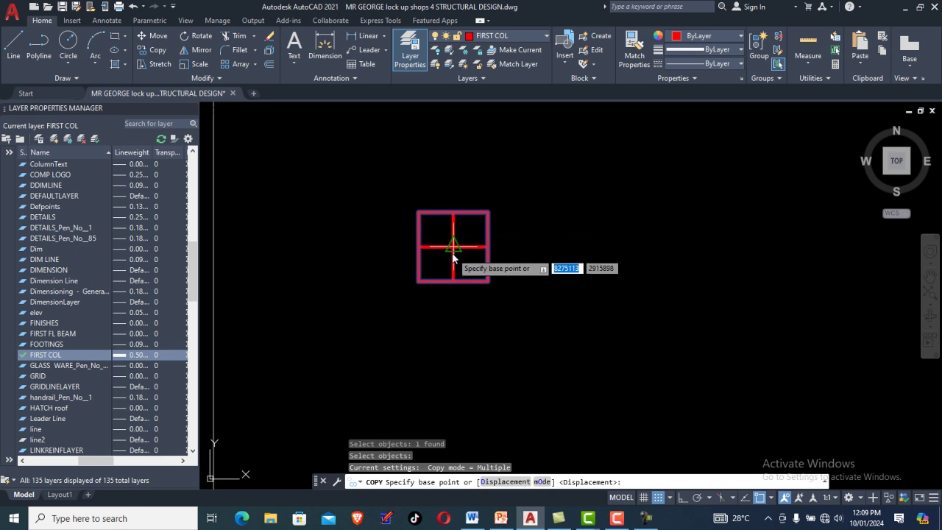
pyautogui.click(453, 248)
pyautogui.scroll(-8, 485, 301)
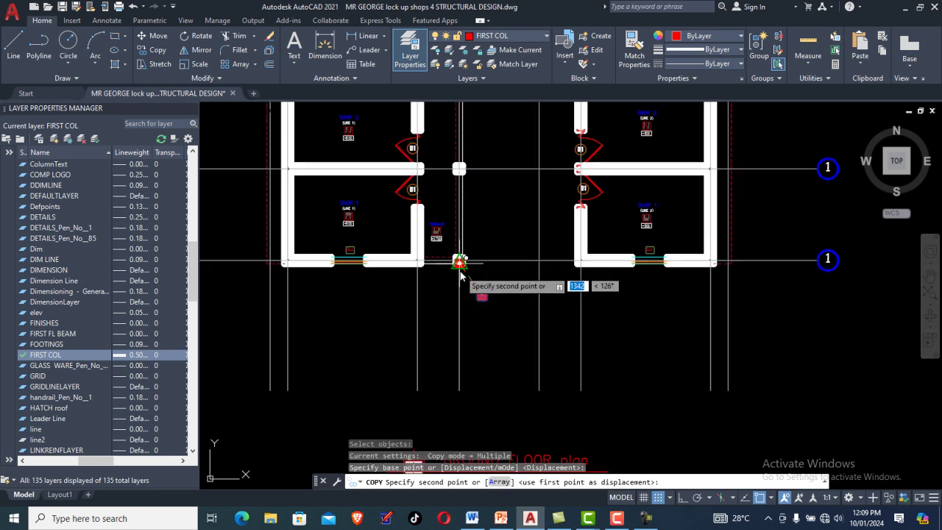
pyautogui.scroll(8, 459, 263)
pyautogui.scroll(4, 444, 168)
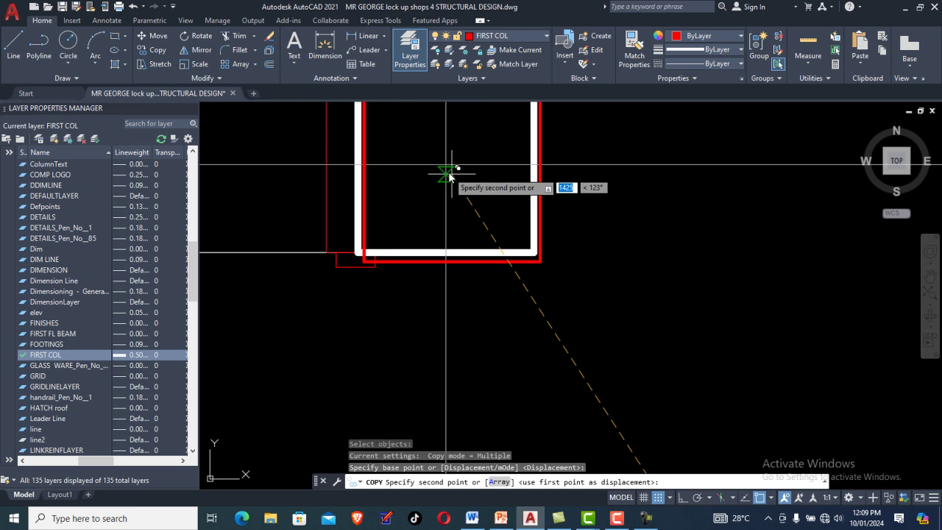
pyautogui.scroll(-4, 444, 169)
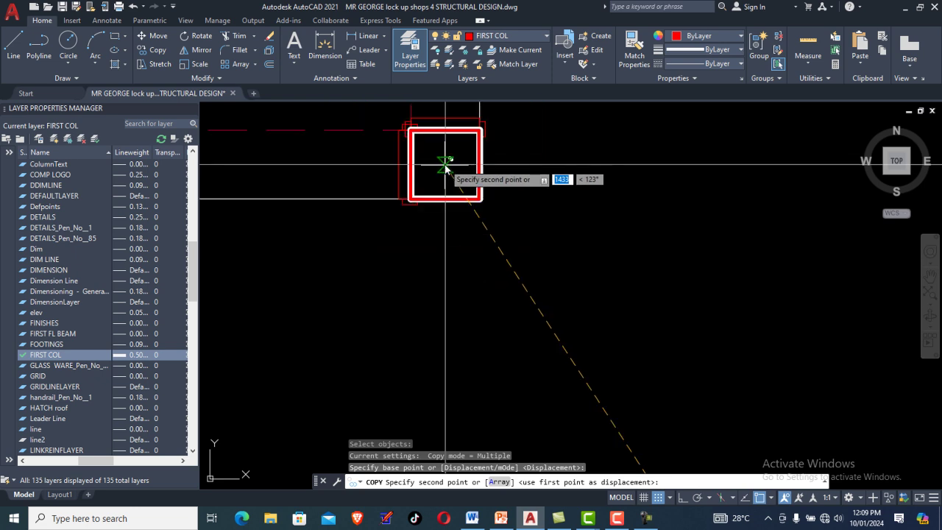
pyautogui.click(445, 168)
# Step: Place another copy of the column at the outer front corner of Shop 1 (Line 1), centred on the grid intersection
pyautogui.scroll(-4, 481, 248)
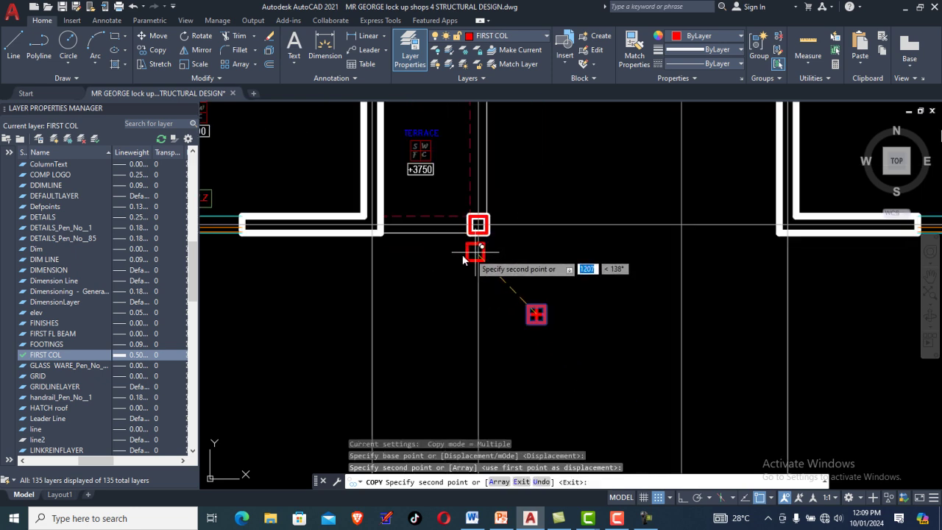
pyautogui.scroll(-3, 496, 234)
pyautogui.scroll(5, 361, 206)
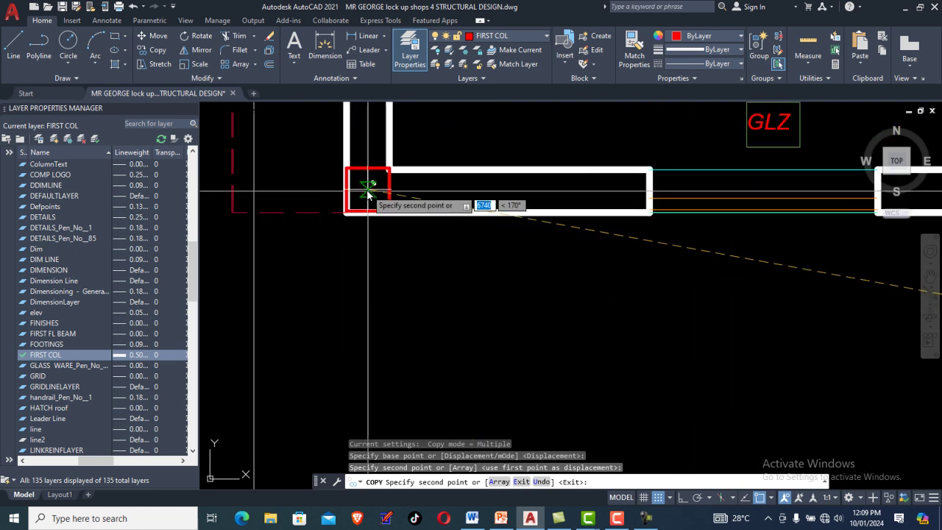
pyautogui.click(367, 193)
# Step: Place column copies on the gridline between Shops 1 and 2 (Line 1), at the outer wall junction and the terrace column
pyautogui.scroll(-6, 385, 262)
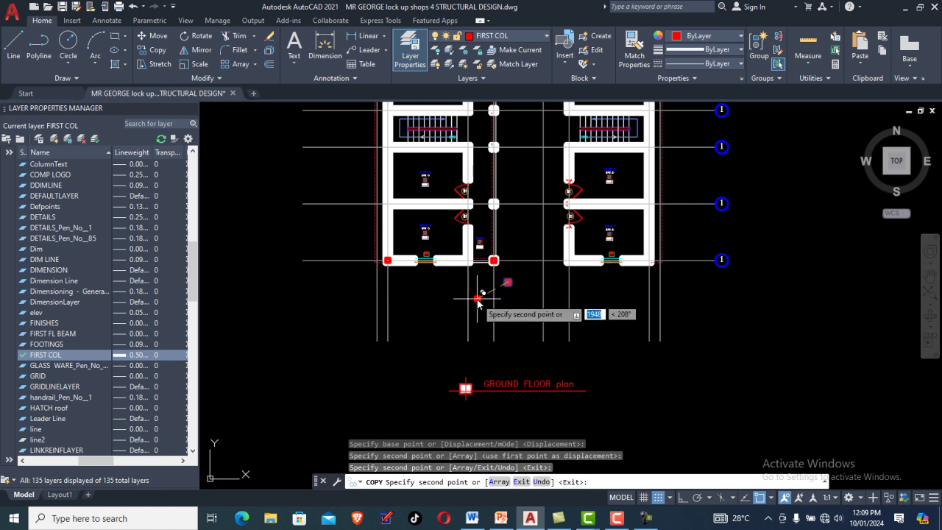
pyautogui.moveTo(533, 295); pyautogui.dragTo(477, 327, button='middle')
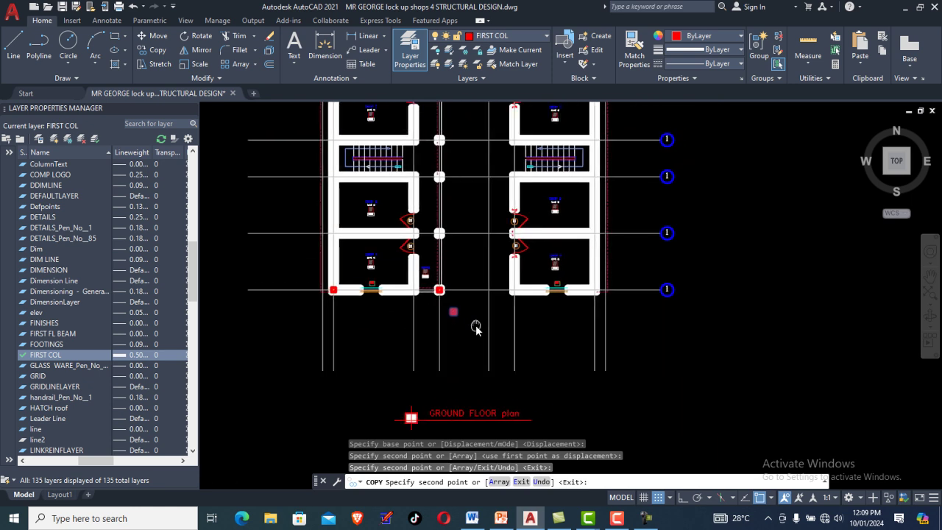
pyautogui.scroll(5, 335, 237)
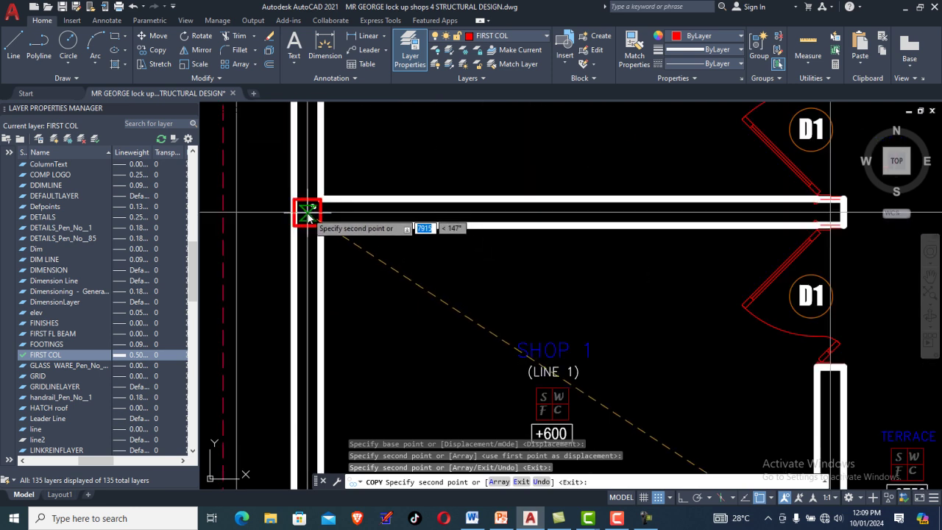
pyautogui.click(308, 215)
pyautogui.scroll(-5, 317, 237)
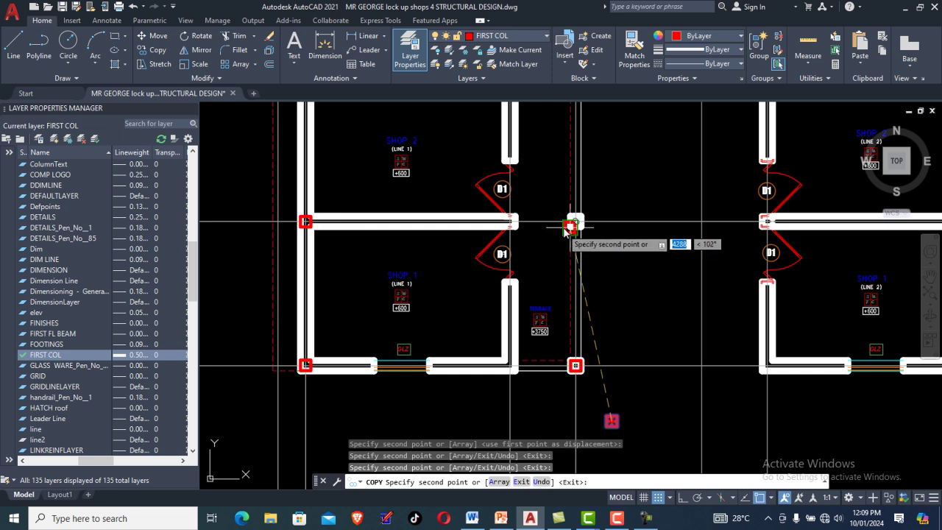
pyautogui.scroll(5, 576, 225)
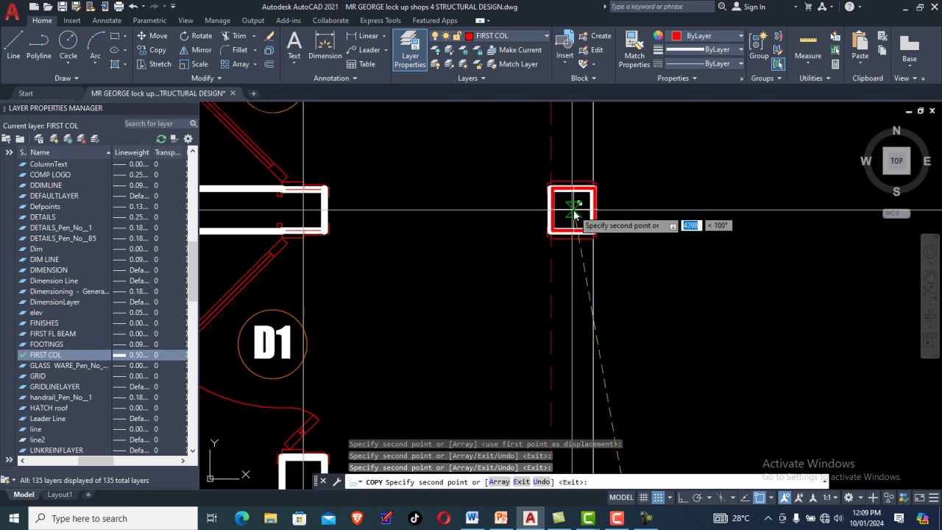
pyautogui.click(574, 213)
# Step: Place column copies on the gridline between Shop 2 (Line 1) and the staircase, at the outer wall and the terrace column
pyautogui.scroll(-5, 554, 251)
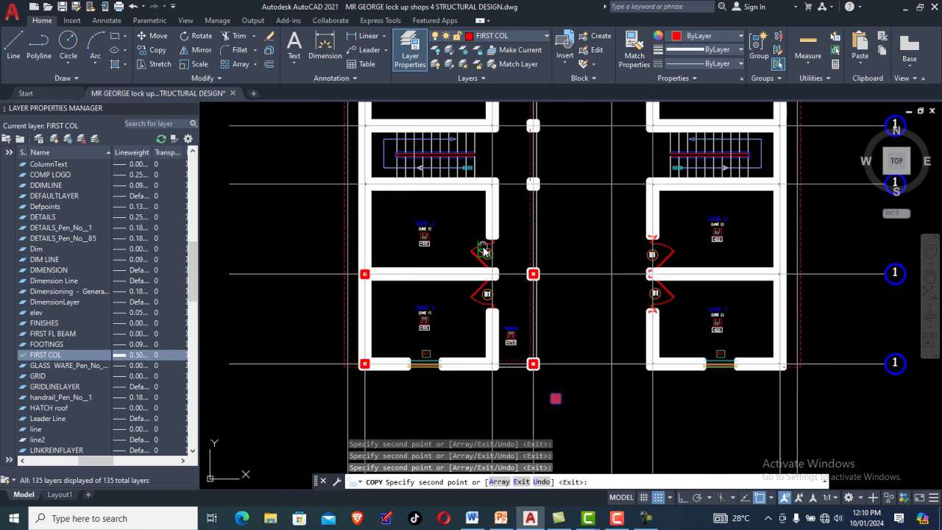
pyautogui.scroll(5, 375, 216)
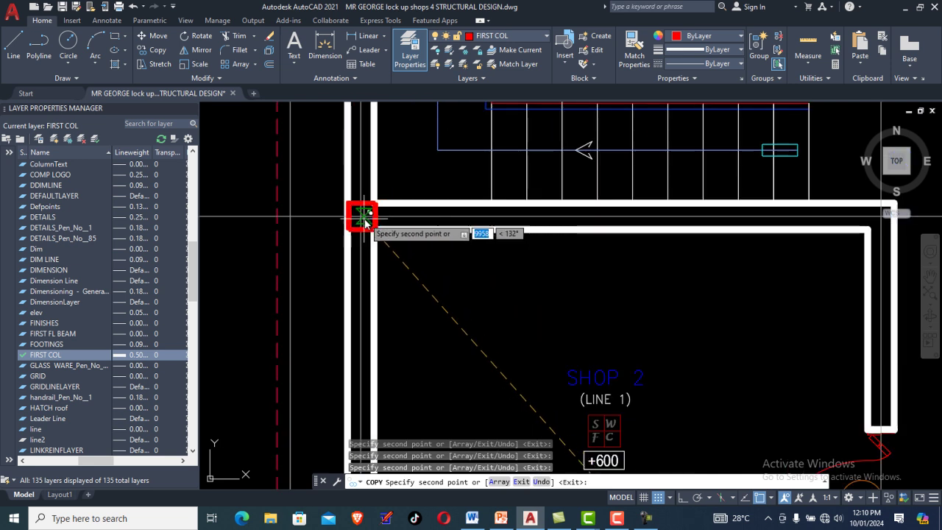
pyautogui.click(362, 216)
pyautogui.scroll(-5, 362, 215)
pyautogui.scroll(5, 631, 238)
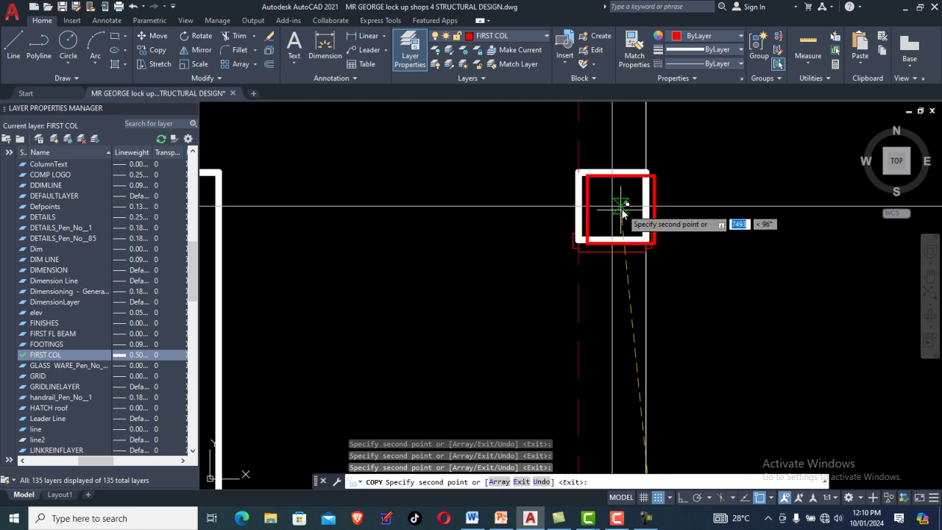
pyautogui.click(612, 211)
# Step: Place column copies on the gridline between the staircase and Shop 3 (Line 1), at the outer wall and the terrace column
pyautogui.scroll(-5, 611, 211)
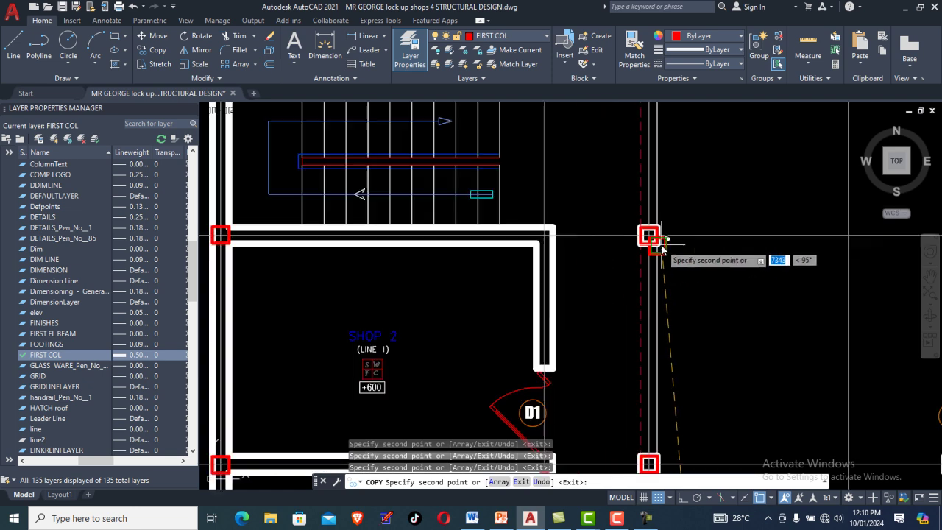
pyautogui.scroll(2, 438, 186)
pyautogui.scroll(4, 438, 186)
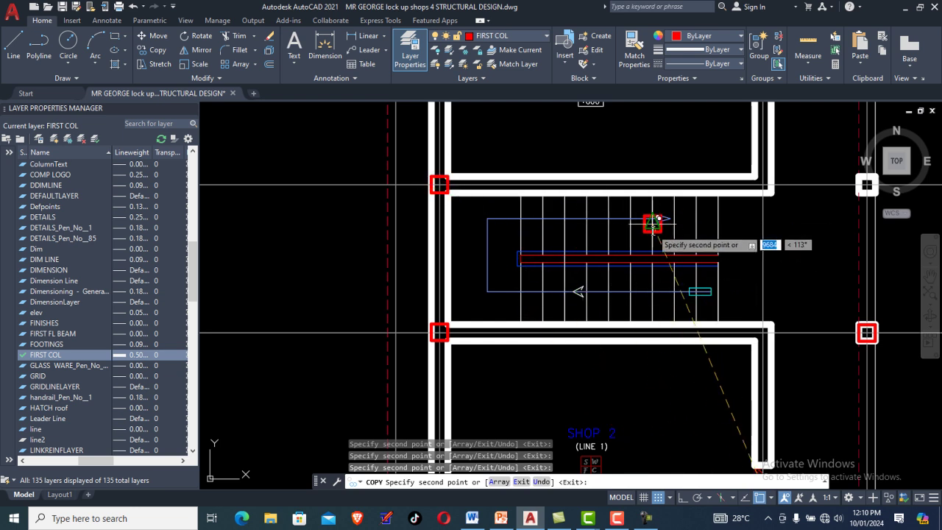
pyautogui.scroll(-2, 485, 245)
pyautogui.scroll(2, 728, 212)
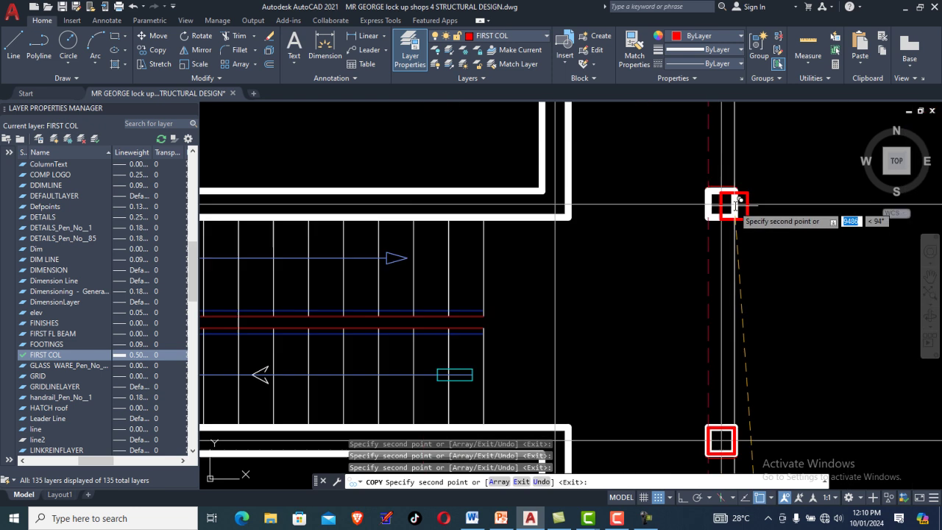
# Step: Place column copies on the gridline between Shops 3 and 4 (Line 1), at the terrace column and the outer wall junction
pyautogui.scroll(-2, 572, 274)
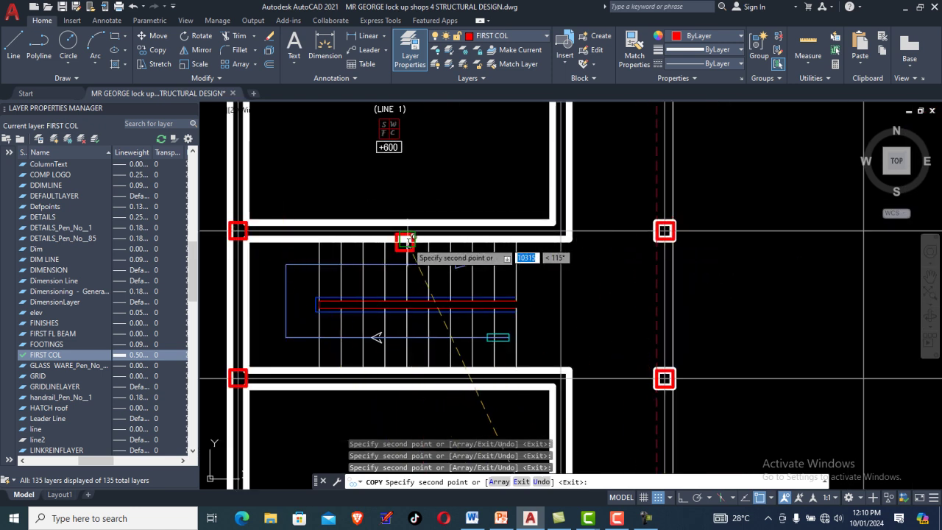
pyautogui.scroll(-2, 403, 239)
pyautogui.scroll(-2, 478, 330)
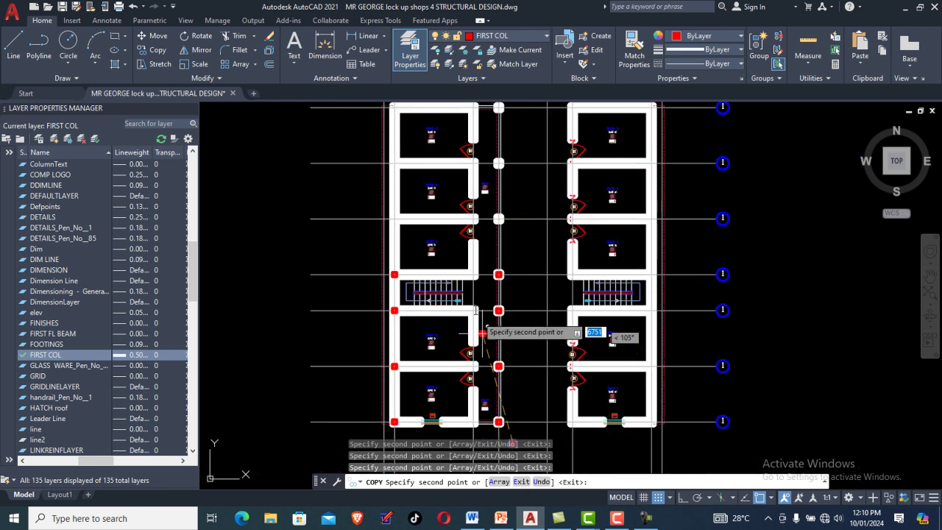
pyautogui.scroll(5, 489, 216)
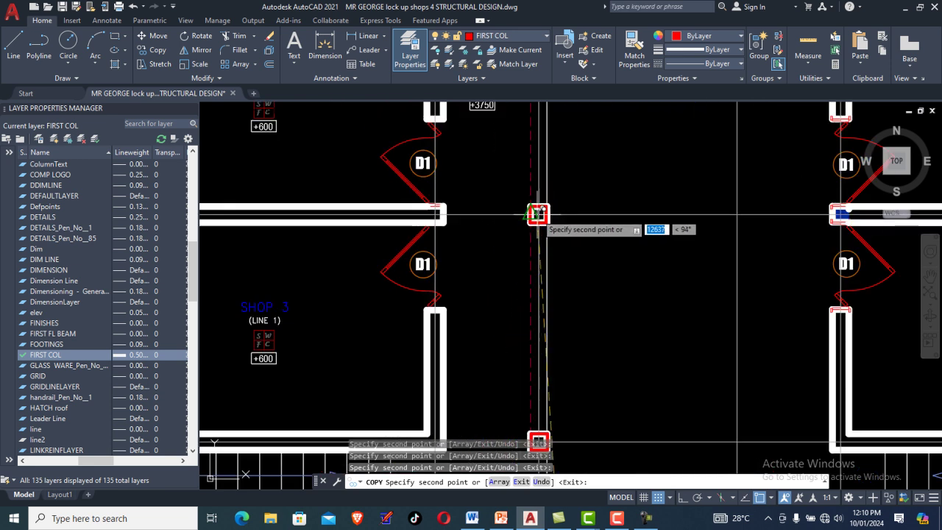
pyautogui.scroll(-2, 546, 215)
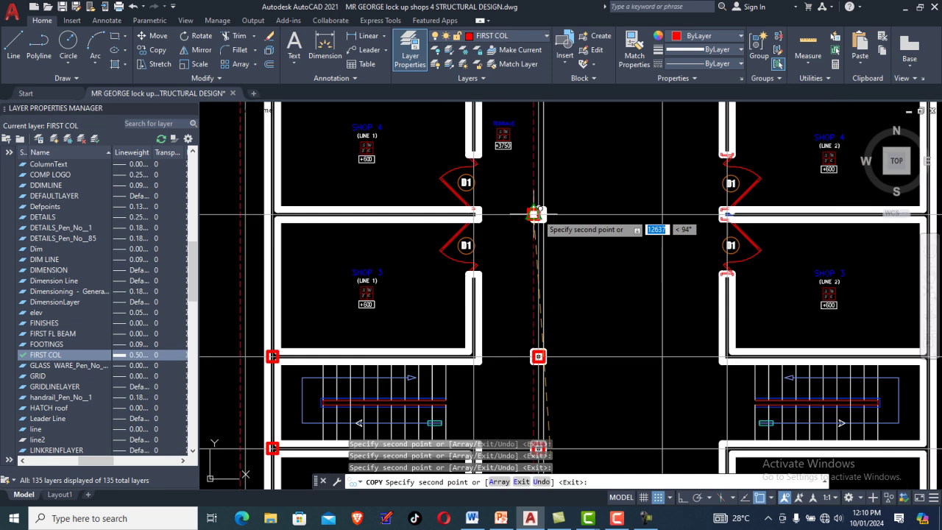
pyautogui.scroll(4, 539, 215)
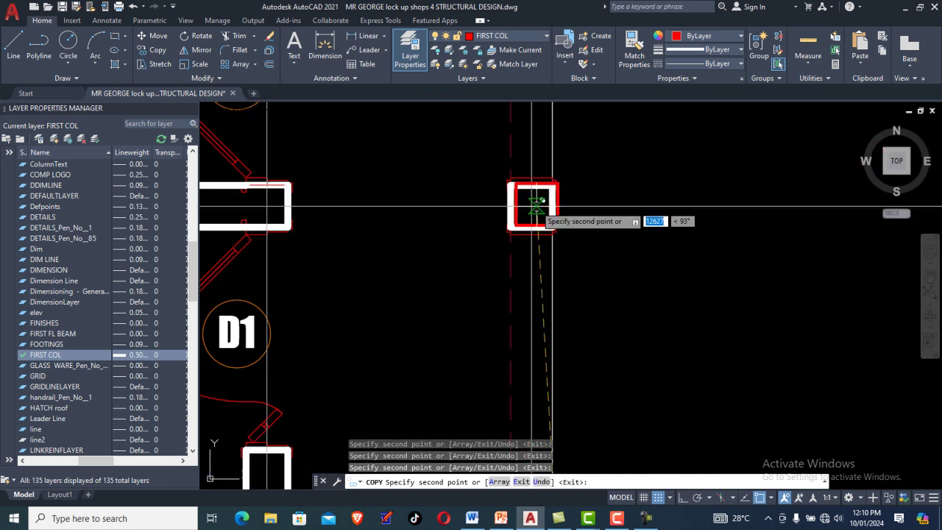
pyautogui.scroll(-4, 549, 208)
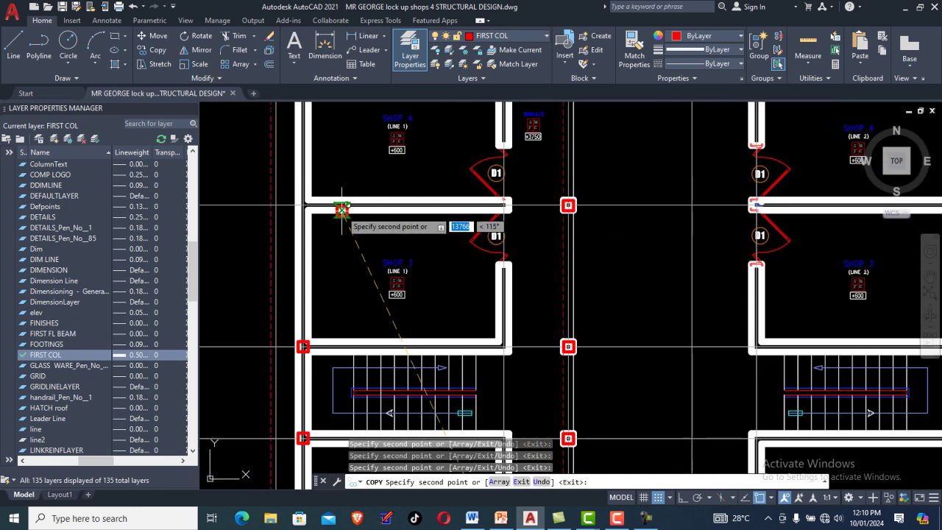
pyautogui.scroll(4, 307, 211)
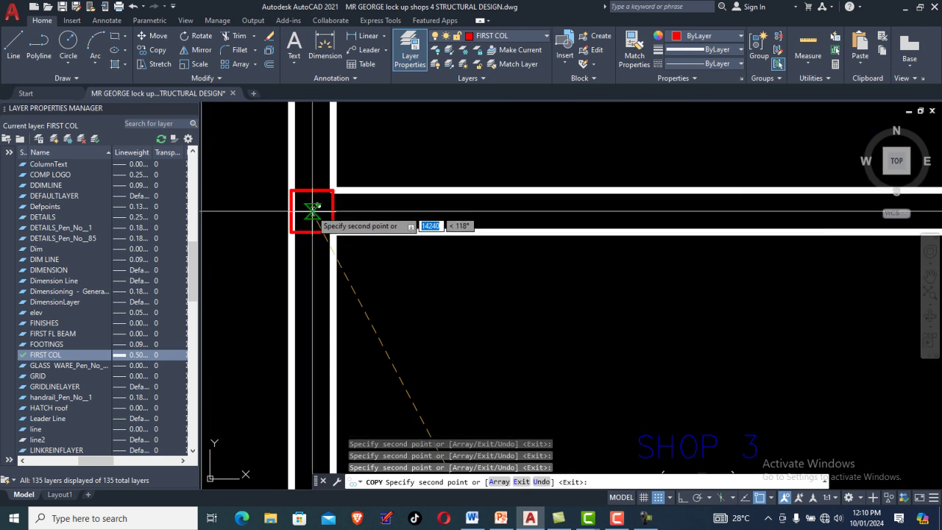
# Step: Place column copies on the gridline between Shops 4 and 5 (Line 1), at the terrace column and the outer wall junction
pyautogui.scroll(-5, 345, 245)
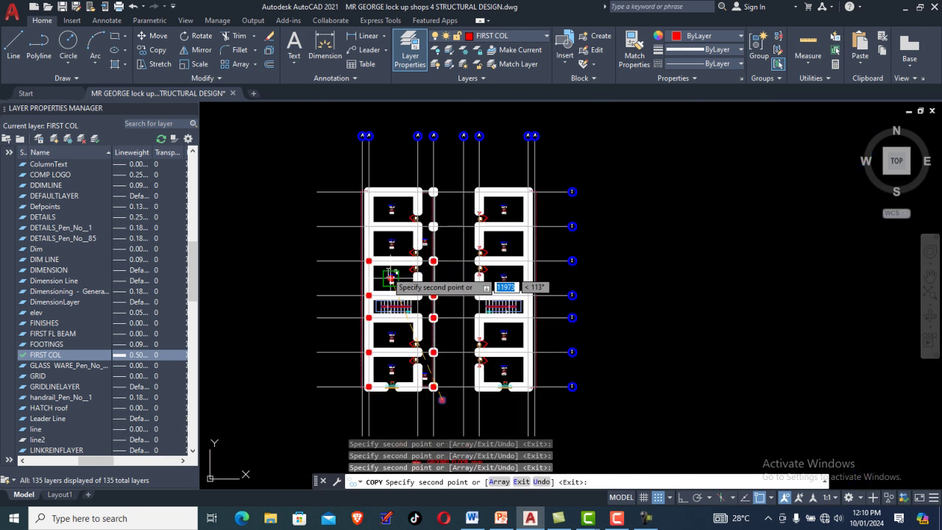
pyautogui.scroll(3, 431, 226)
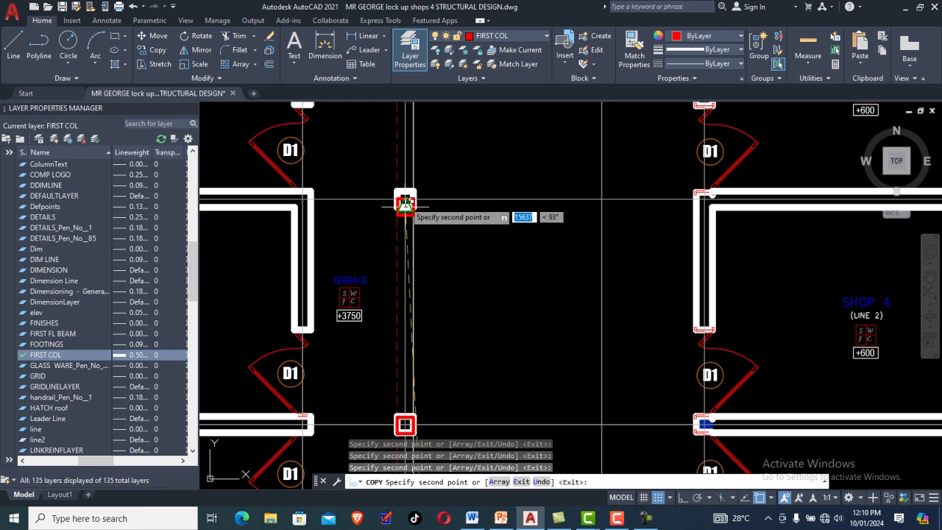
pyautogui.scroll(3, 401, 203)
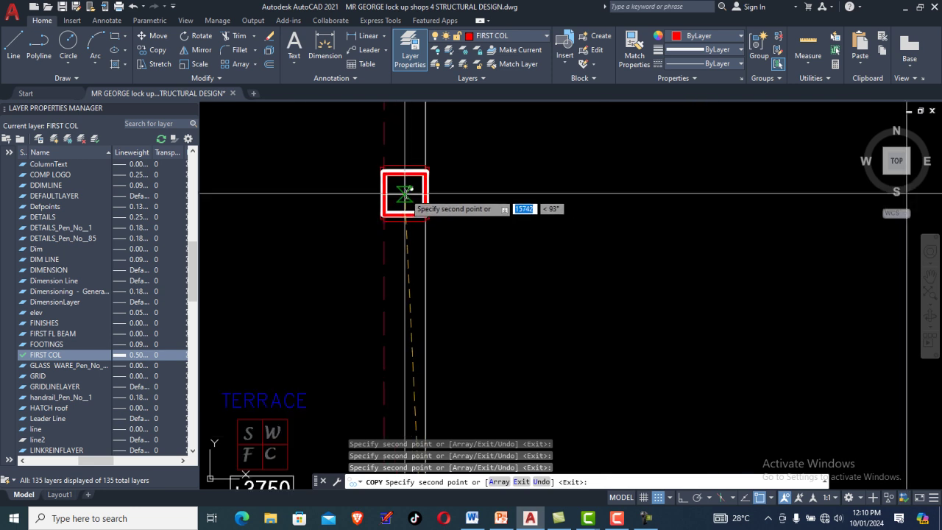
pyautogui.scroll(-2, 445, 215)
pyautogui.scroll(-2, 484, 217)
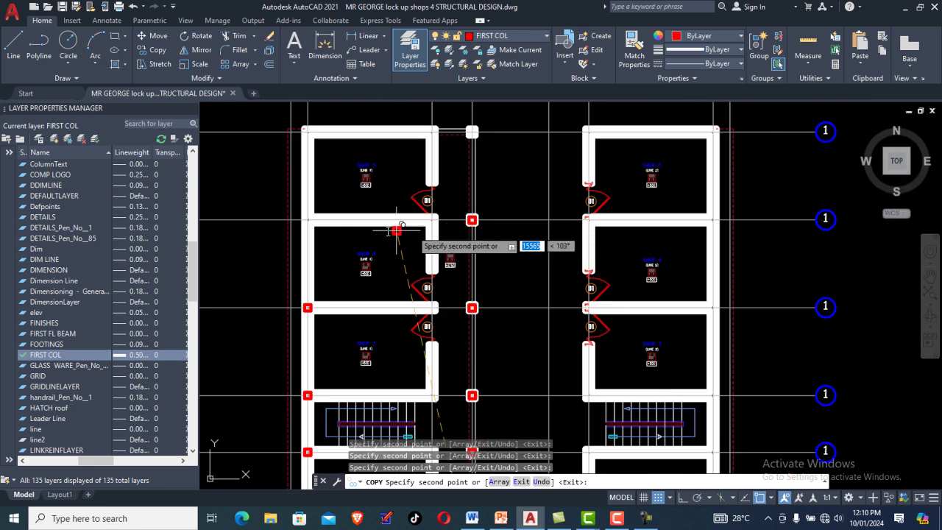
pyautogui.scroll(4, 297, 219)
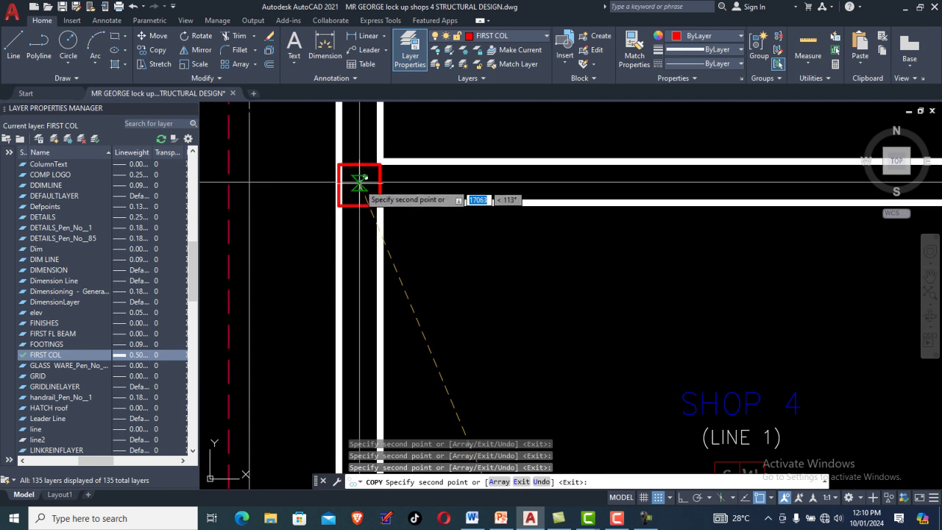
# Step: Place column copies on the end gridline of Shop 5 (Line 1), at the outer wall corner and the terrace column
pyautogui.scroll(-4, 359, 279)
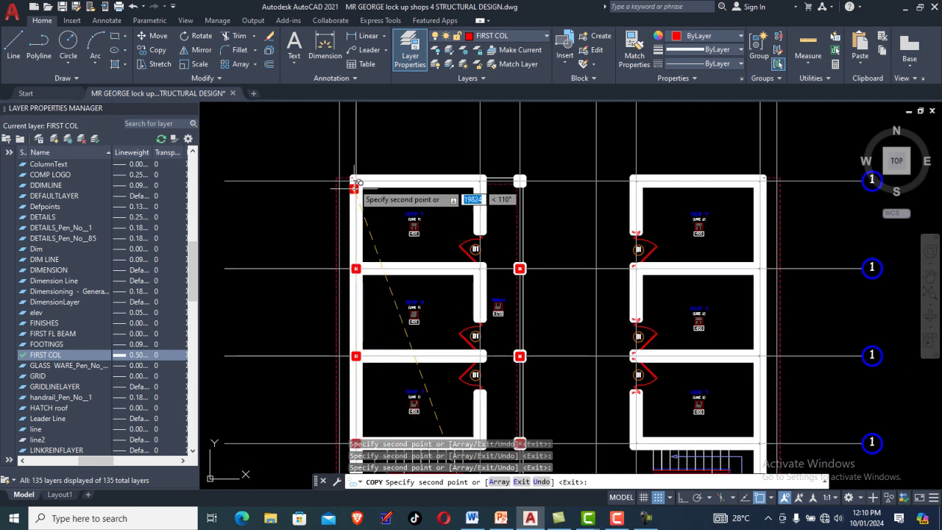
pyautogui.scroll(4, 363, 179)
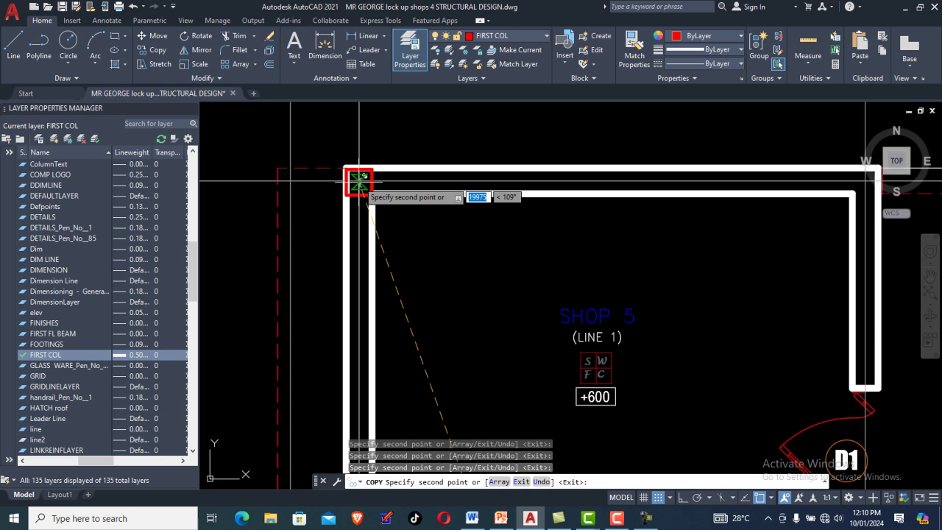
pyautogui.scroll(-5, 360, 181)
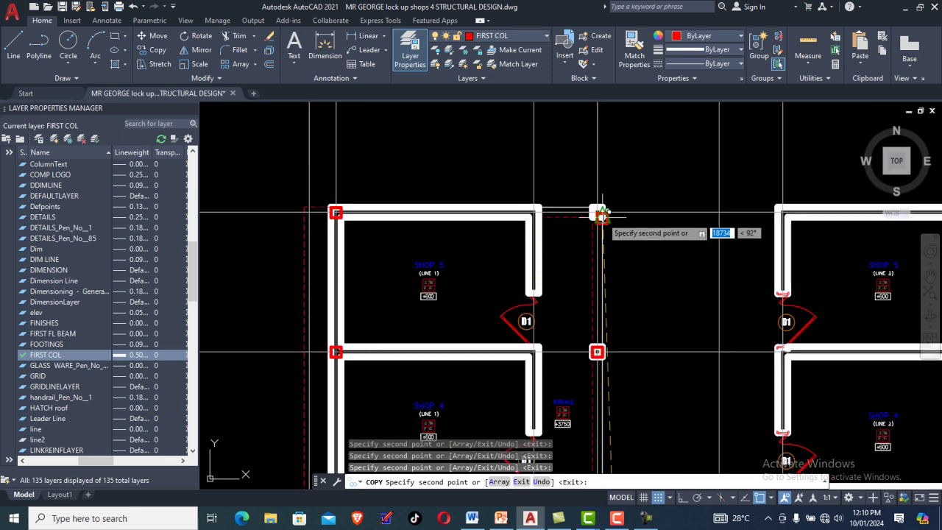
pyautogui.scroll(2, 602, 217)
pyautogui.scroll(3, 595, 211)
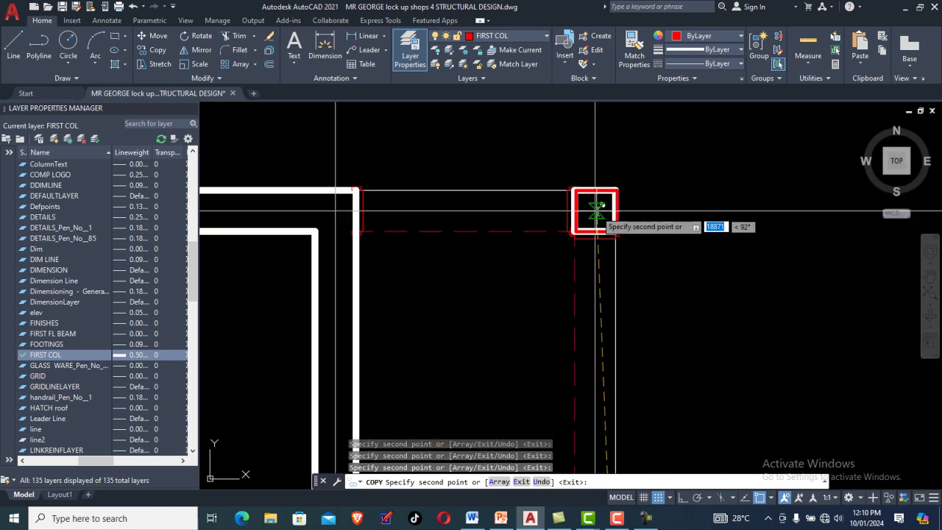
pyautogui.scroll(-4, 454, 196)
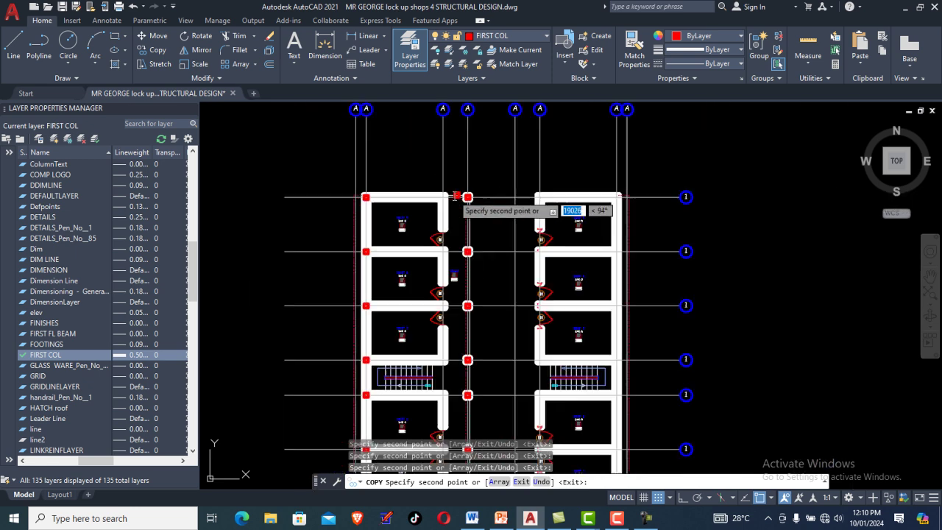
# Step: Place column copies at the wall and gridline intersections of the Line 2 shops, from Shop 1 up to the junction of Shops 4 and 5
pyautogui.scroll(2, 501, 271)
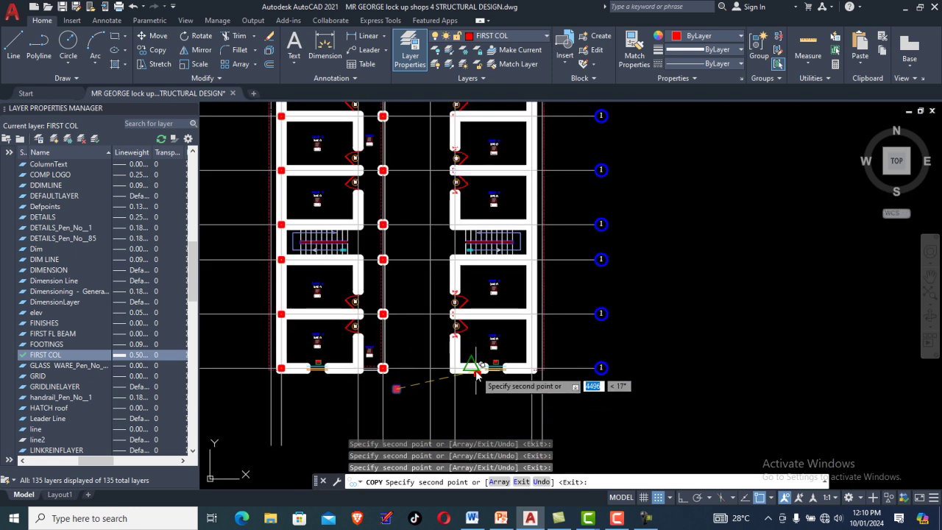
pyautogui.scroll(4, 423, 166)
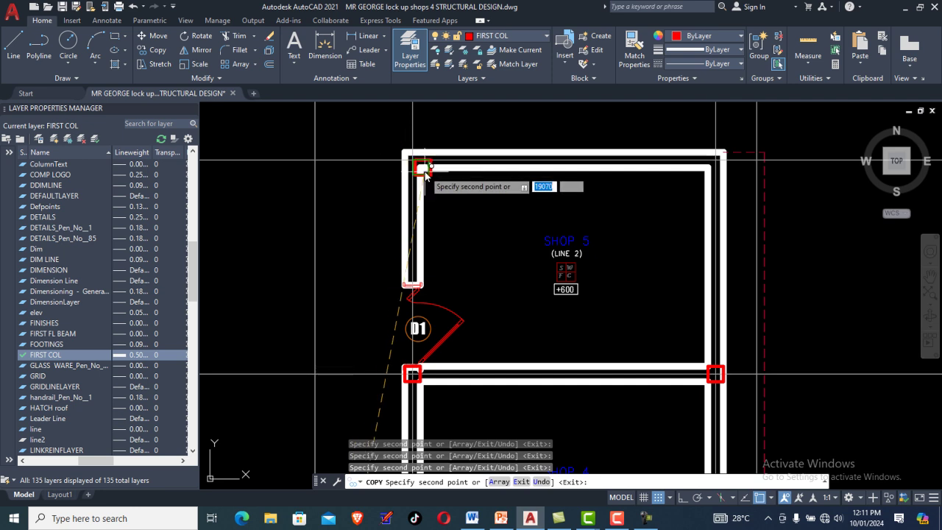
pyautogui.scroll(-4, 420, 160)
pyautogui.scroll(-1, 534, 265)
# Step: Place column copies at both end wall corners of Shop 5 (Line 2) and finish copying
pyautogui.scroll(5, 515, 236)
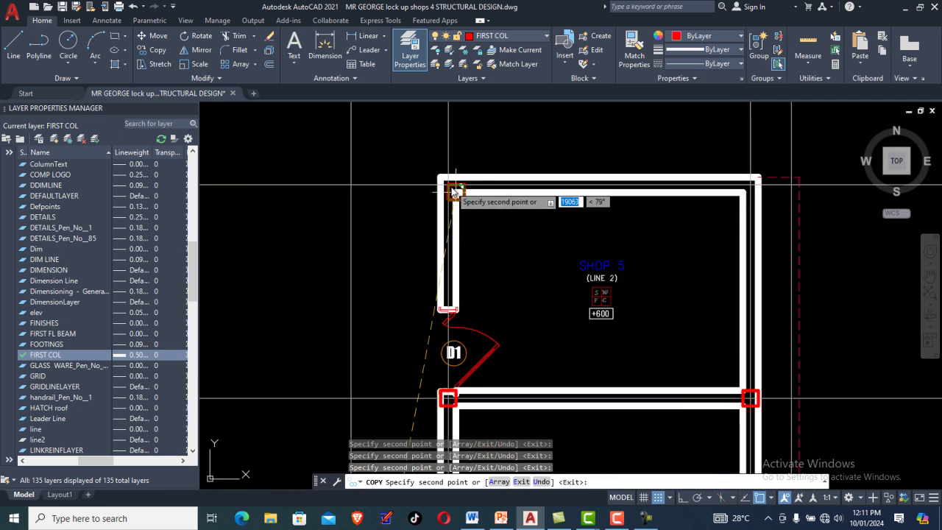
pyautogui.scroll(4, 446, 186)
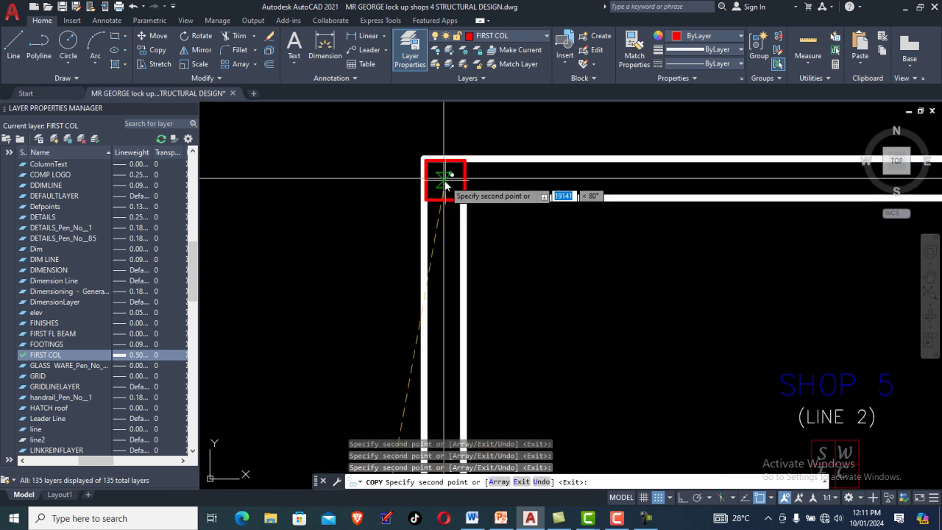
pyautogui.scroll(-5, 442, 246)
pyautogui.scroll(2, 606, 236)
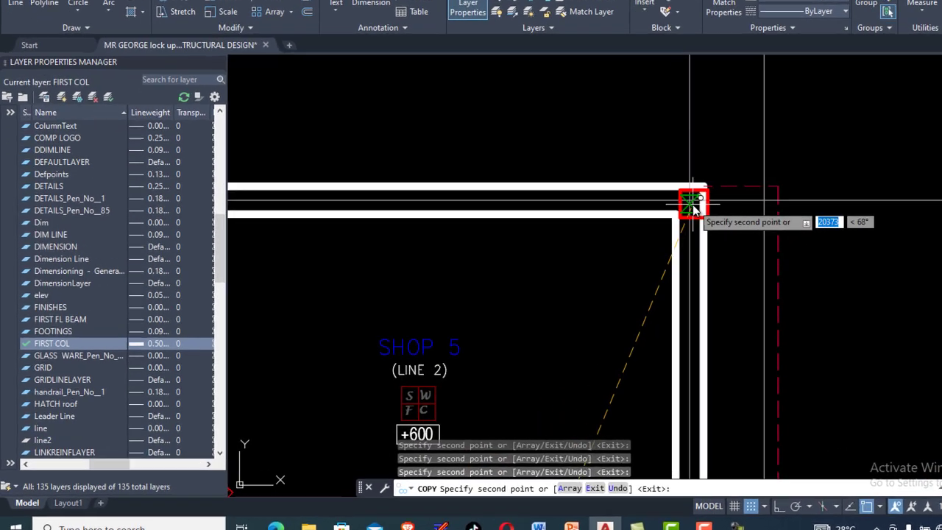
pyautogui.scroll(-4, 653, 167)
pyautogui.rightClick(622, 132)
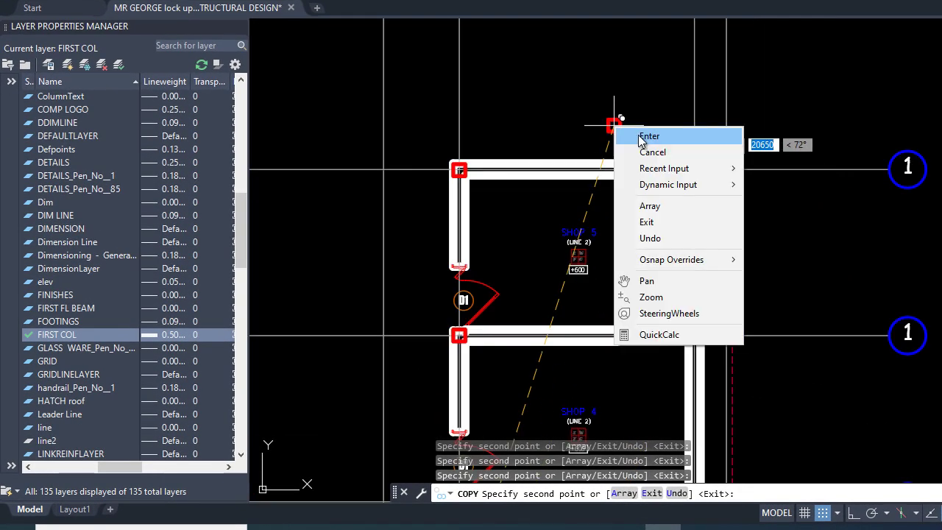
pyautogui.click(645, 139)
# Step: Erase the spare source column and its centre lines lying below the ground floor plan between the two shop lines
pyautogui.scroll(-5, 645, 147)
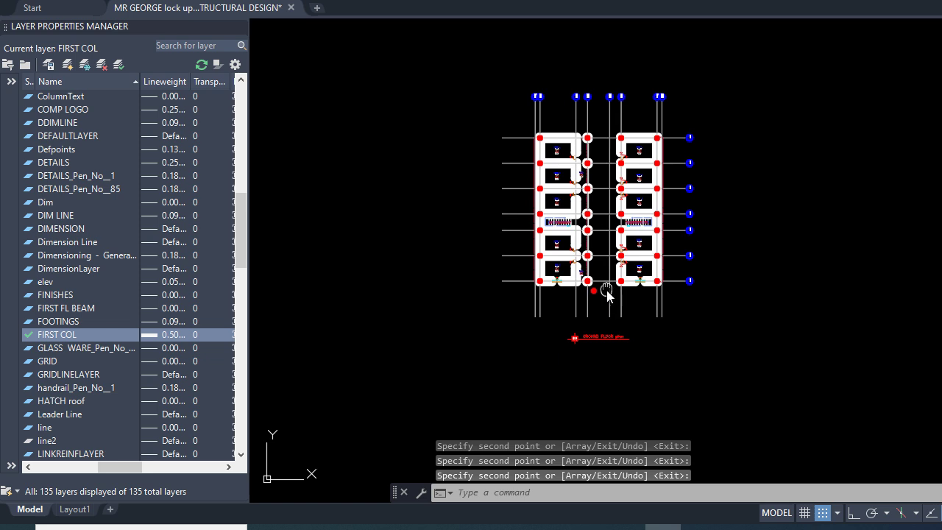
pyautogui.scroll(7, 618, 259)
pyautogui.click(609, 250)
pyautogui.click(549, 205)
pyautogui.rightClick(564, 187)
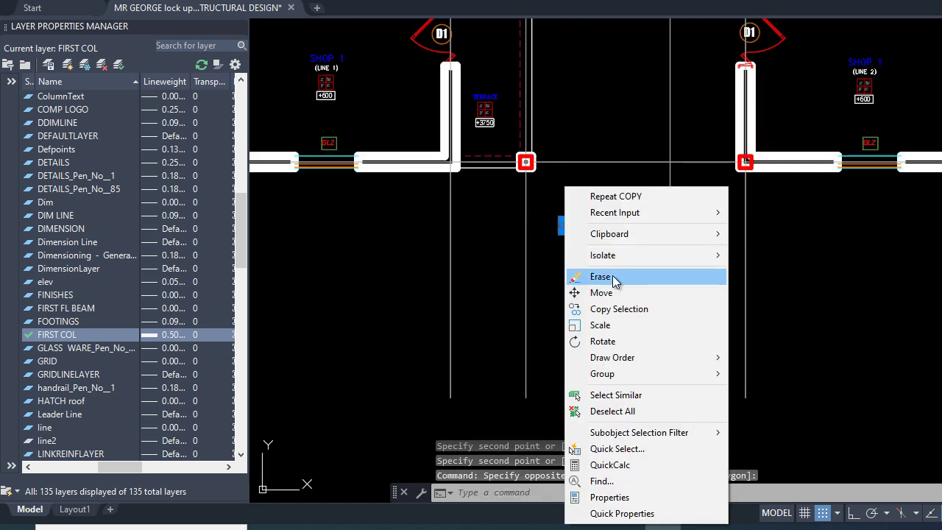
pyautogui.click(611, 277)
pyautogui.scroll(-3, 623, 231)
pyautogui.scroll(-4, 622, 234)
pyautogui.moveTo(621, 221); pyautogui.dragTo(617, 291, button='middle')
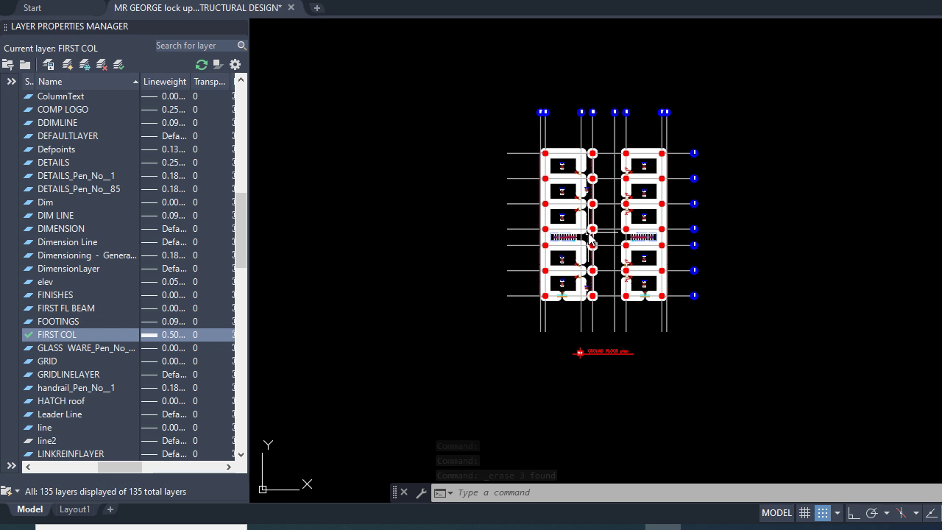
pyautogui.scroll(4, 584, 178)
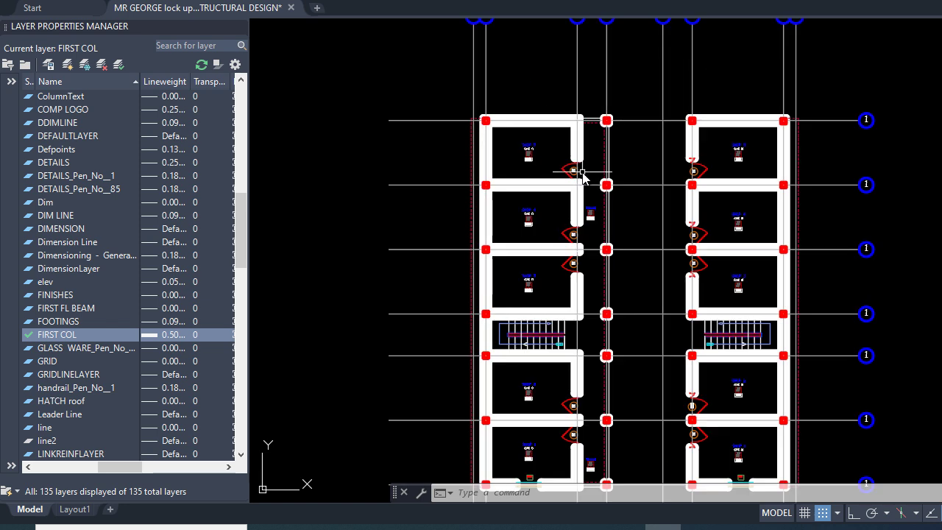
pyautogui.scroll(-3, 582, 175)
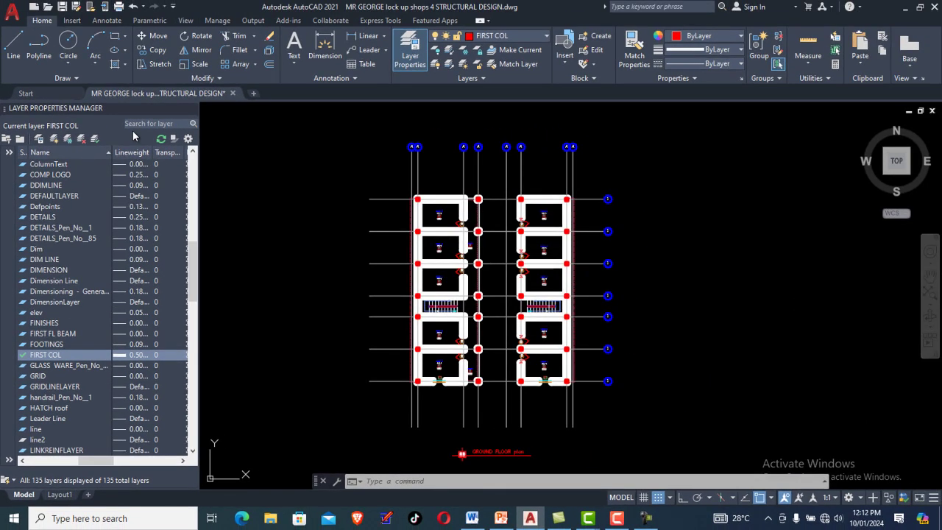
# Step: Create a current layer named FIRST FLOOR COL and rename the FIRST COL layer to GROUND FLOOR COL
pyautogui.click(53, 140)
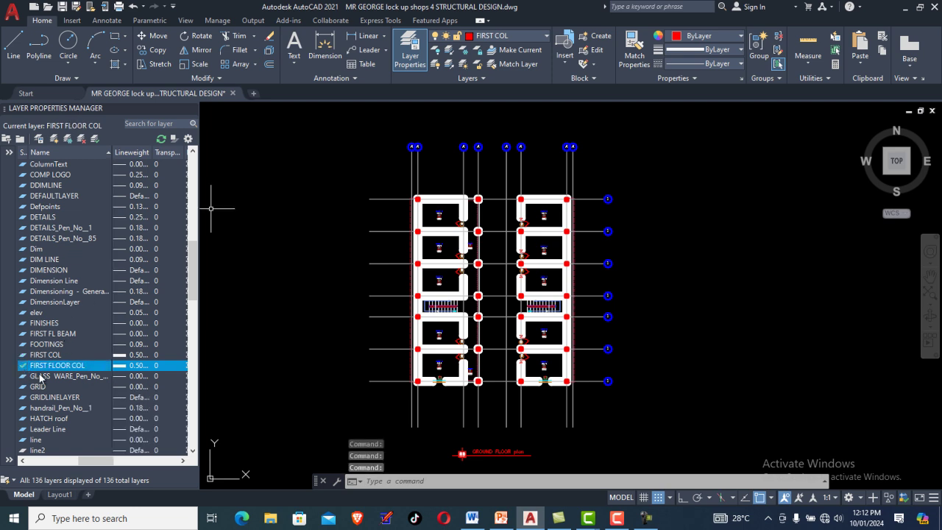
pyautogui.doubleClick(63, 363)
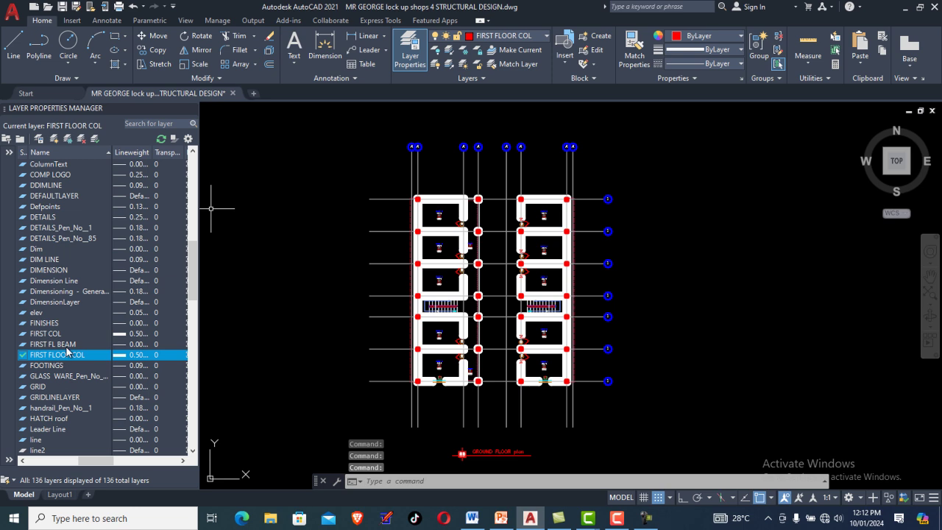
pyautogui.click(57, 335)
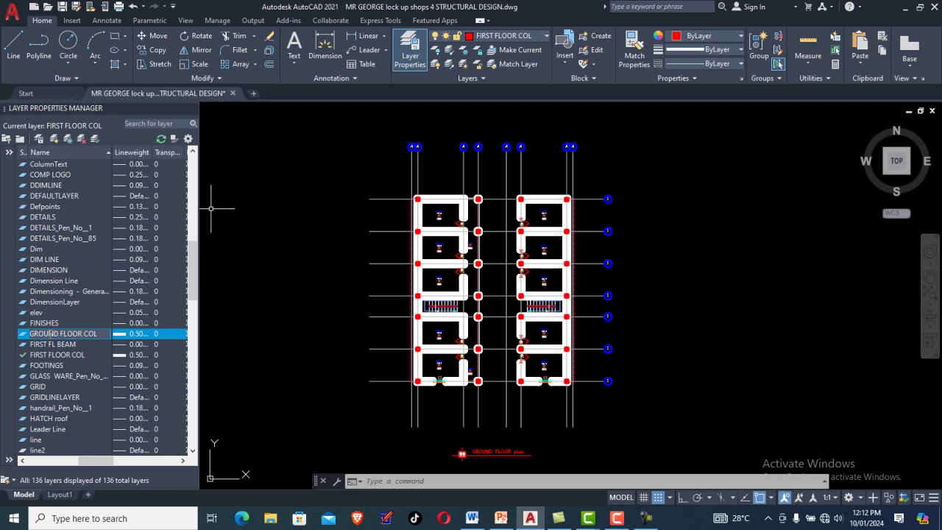
pyautogui.click(248, 327)
pyautogui.press('Escape')
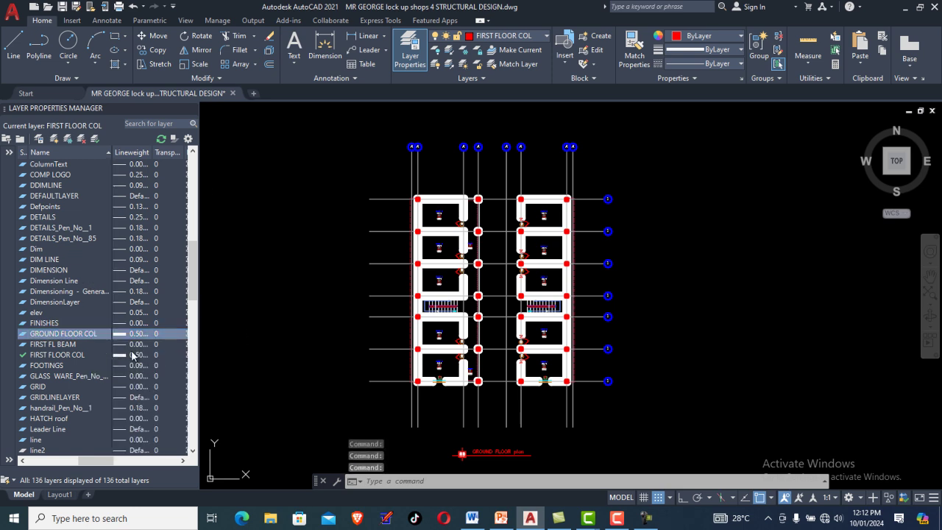
# Step: Set the FIRST FLOOR COL layer's colour to magenta
pyautogui.click(34, 357)
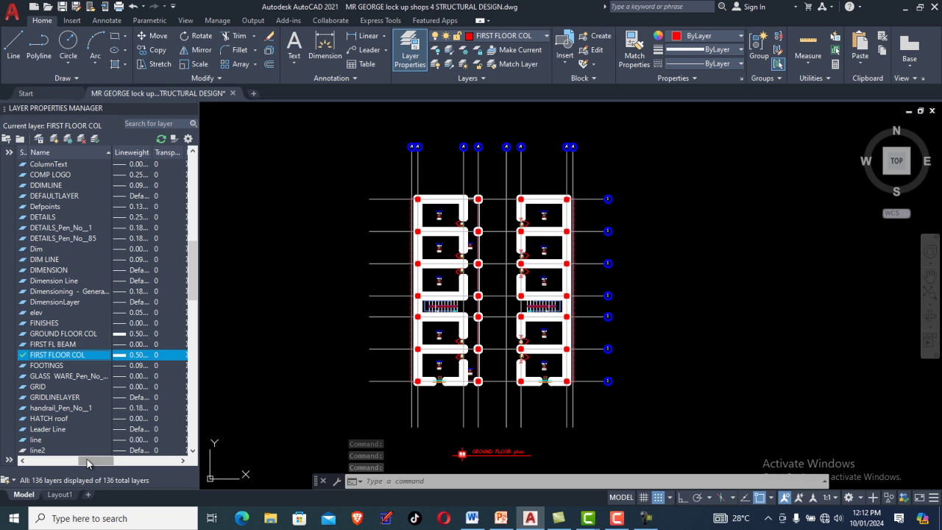
pyautogui.click(22, 462)
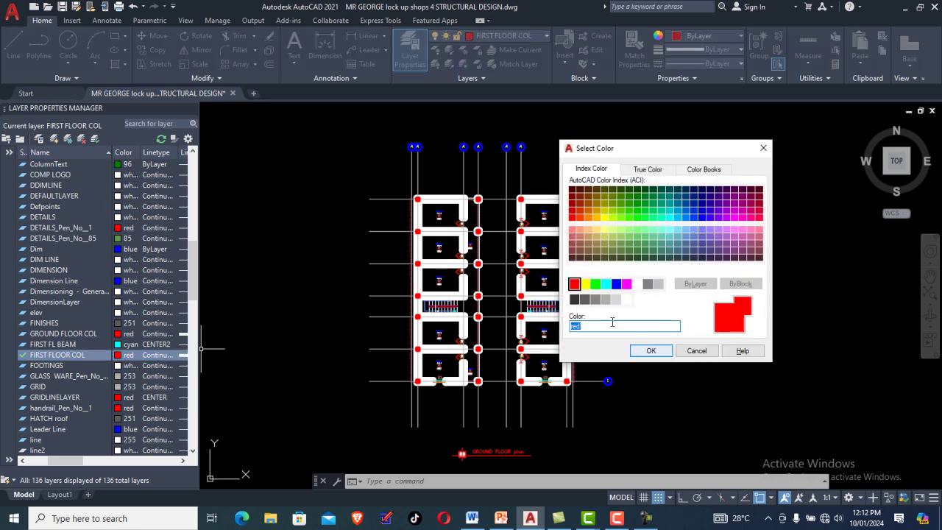
pyautogui.click(627, 285)
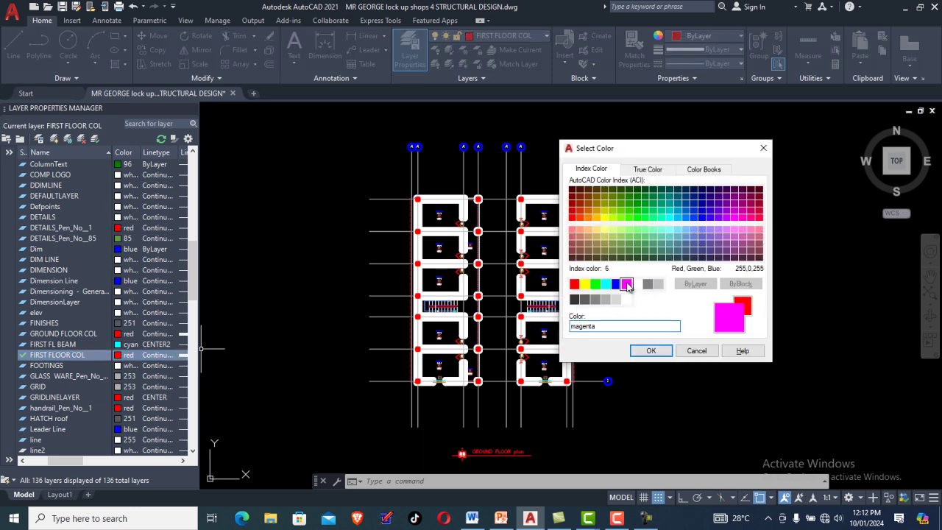
pyautogui.click(648, 351)
# Step: Draw a column rectangle in the empty space below the first floor plan, entering 225 for its width and height
pyautogui.scroll(-5, 403, 275)
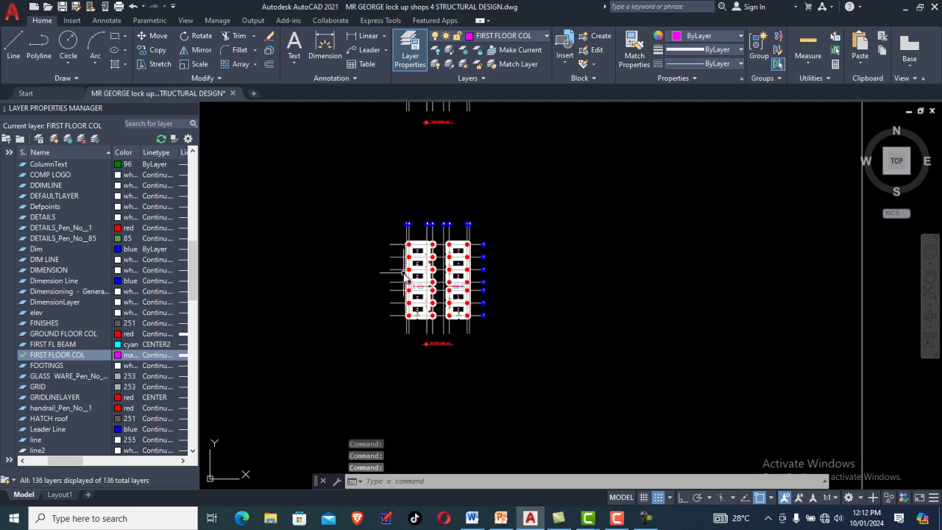
pyautogui.moveTo(434, 269); pyautogui.dragTo(432, 379, button='middle')
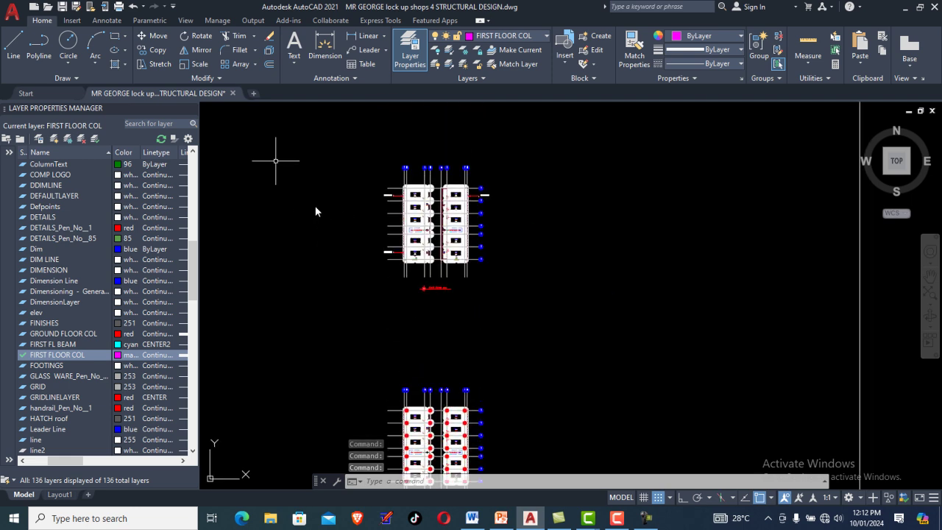
pyautogui.moveTo(306, 154); pyautogui.dragTo(303, 184, button='middle')
pyautogui.moveTo(352, 263)
pyautogui.mouseDown(button='middle')
pyautogui.moveTo(315, 263)
pyautogui.moveTo(355, 221)
pyautogui.mouseUp(button='middle')
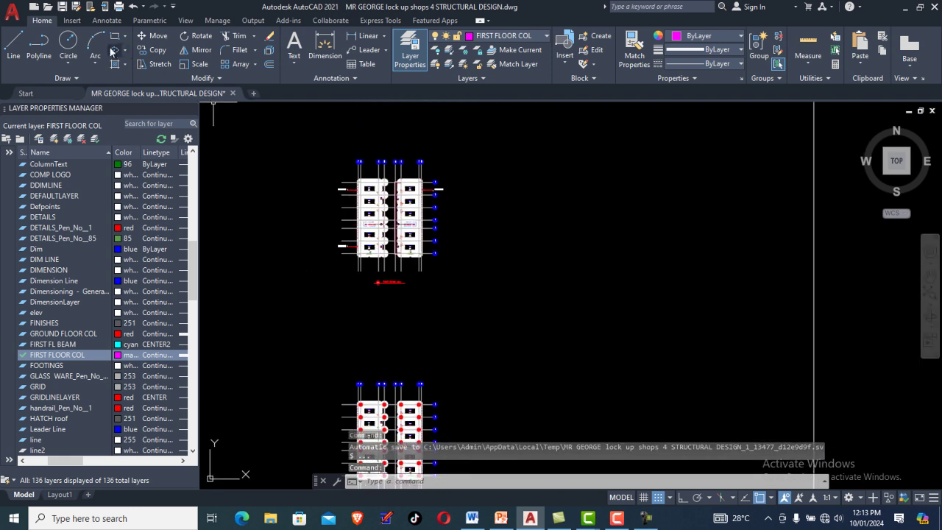
pyautogui.scroll(-2, 423, 305)
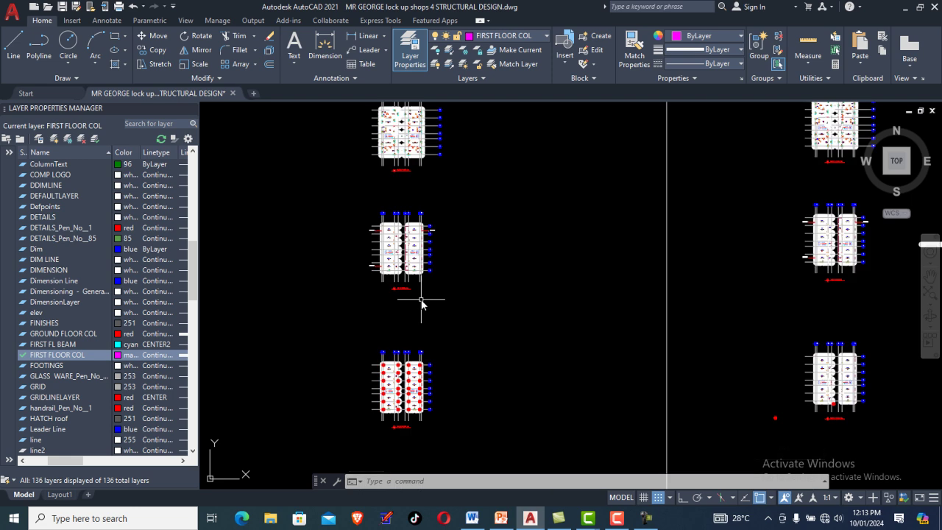
pyautogui.click(114, 35)
pyautogui.moveTo(402, 302); pyautogui.dragTo(400, 243, button='middle')
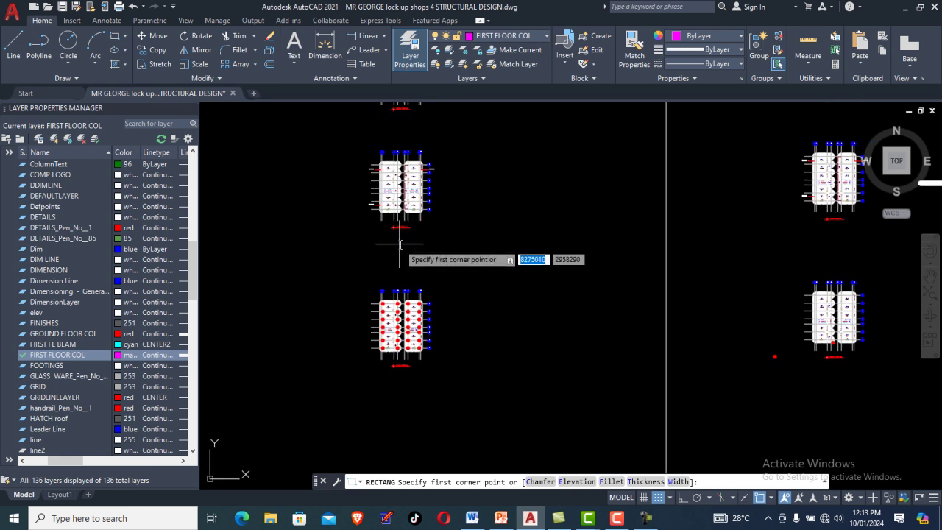
pyautogui.scroll(3, 400, 243)
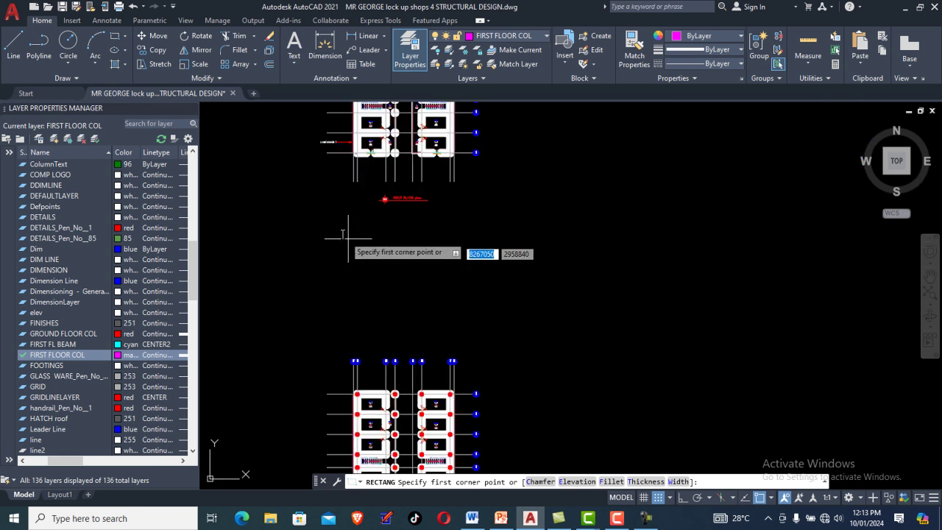
pyautogui.click(310, 218)
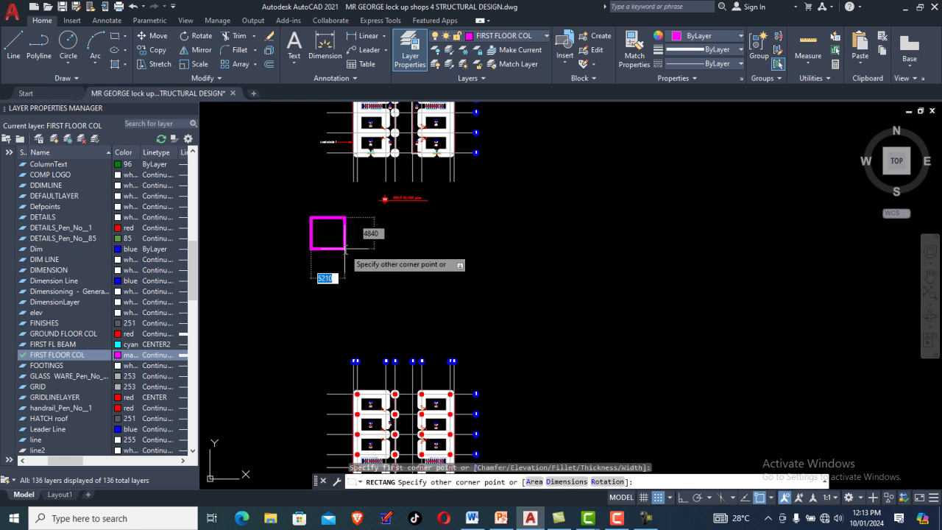
pyautogui.press('Return')
pyautogui.write('225')
pyautogui.press('Return')
pyautogui.write('22')
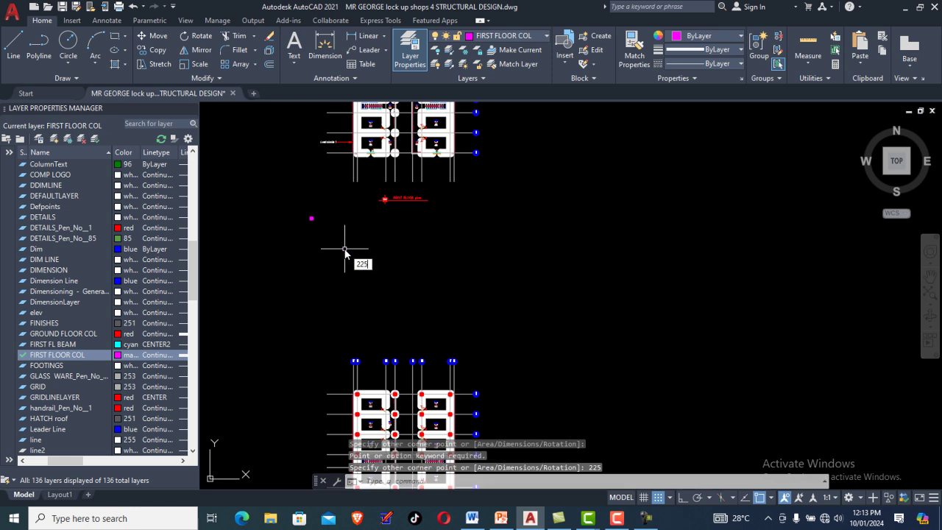
pyautogui.press('Return')
pyautogui.click(344, 248)
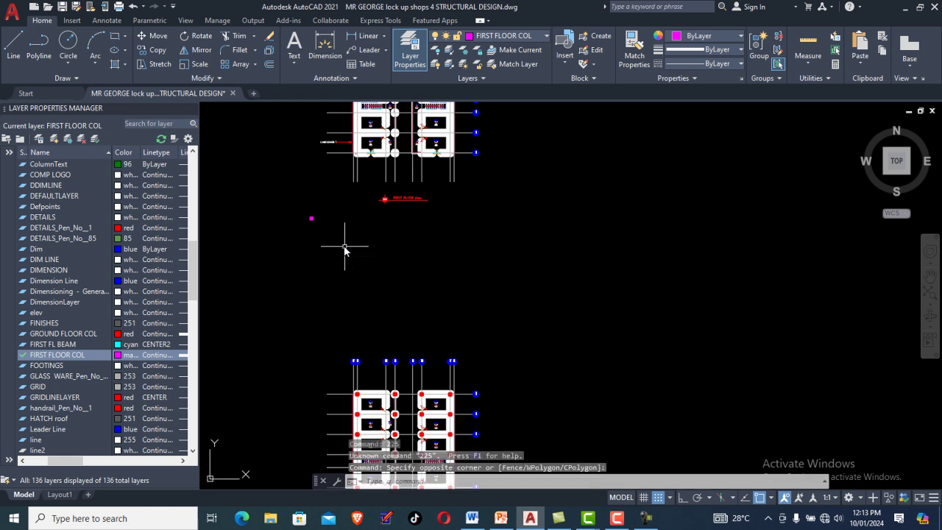
# Step: Draw a vertical and a horizontal centre line through the magenta column rectangle, joining the midpoints of its opposite sides
pyautogui.scroll(5, 317, 232)
pyautogui.scroll(5, 339, 271)
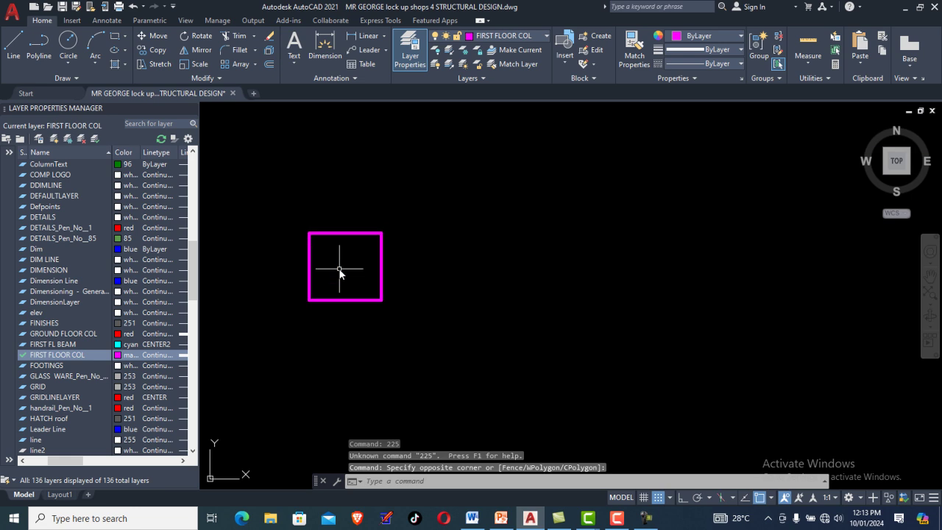
pyautogui.click(13, 46)
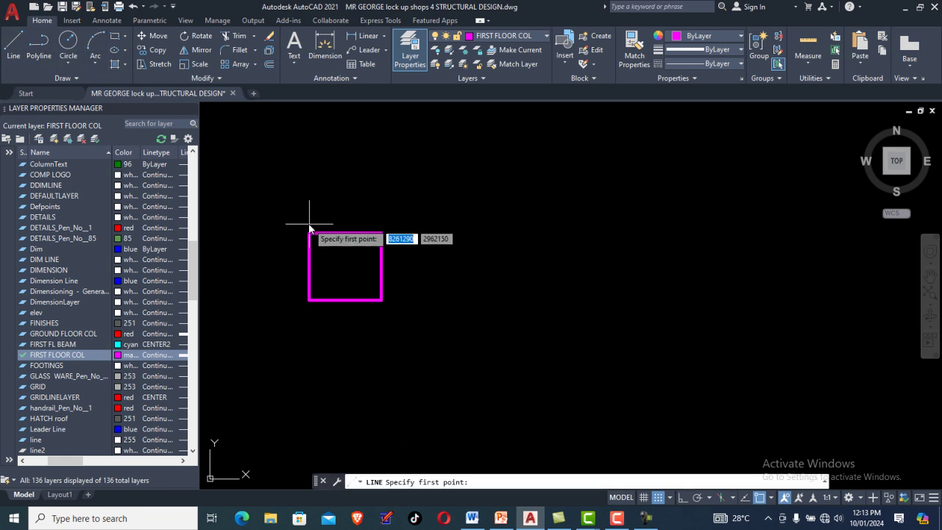
pyautogui.click(346, 235)
pyautogui.click(345, 300)
pyautogui.rightClick(371, 309)
pyautogui.click(372, 310)
pyautogui.press('Return')
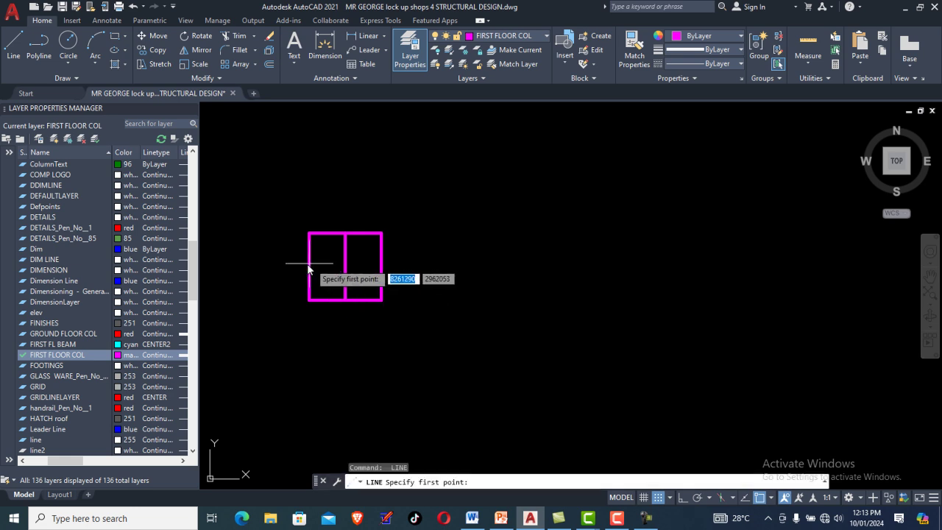
pyautogui.click(309, 266)
pyautogui.click(387, 268)
pyautogui.rightClick(387, 269)
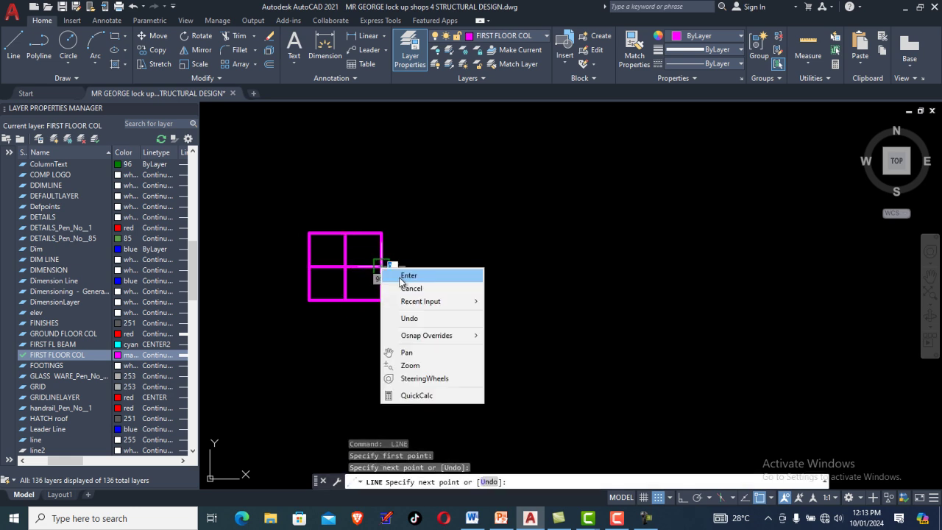
pyautogui.click(397, 274)
# Step: Start copying the column rectangle from its centre and bring the copy to the cantilever's outer grid intersection on grid line 7 of the first floor plan
pyautogui.click(157, 49)
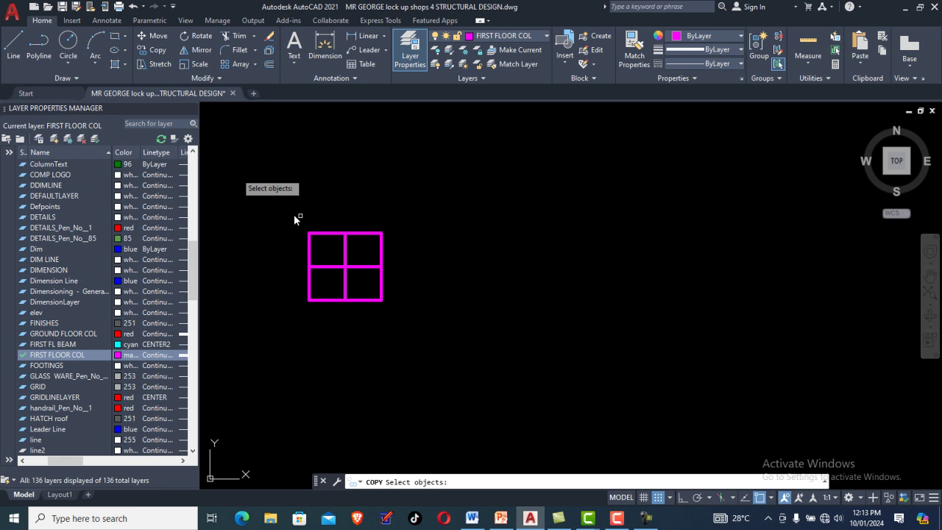
pyautogui.click(331, 234)
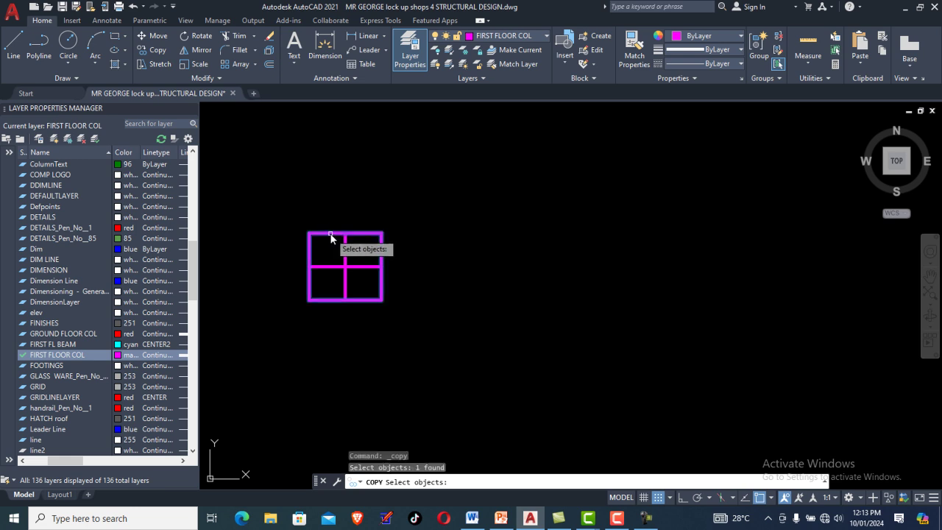
pyautogui.press('Return')
pyautogui.click(351, 268)
pyautogui.scroll(-4, 314, 315)
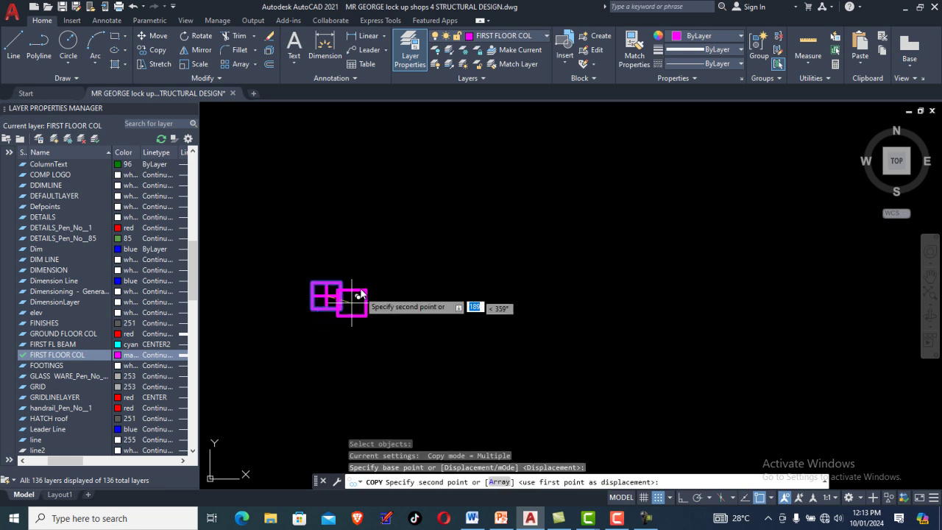
pyautogui.scroll(-3, 389, 259)
pyautogui.scroll(1, 433, 275)
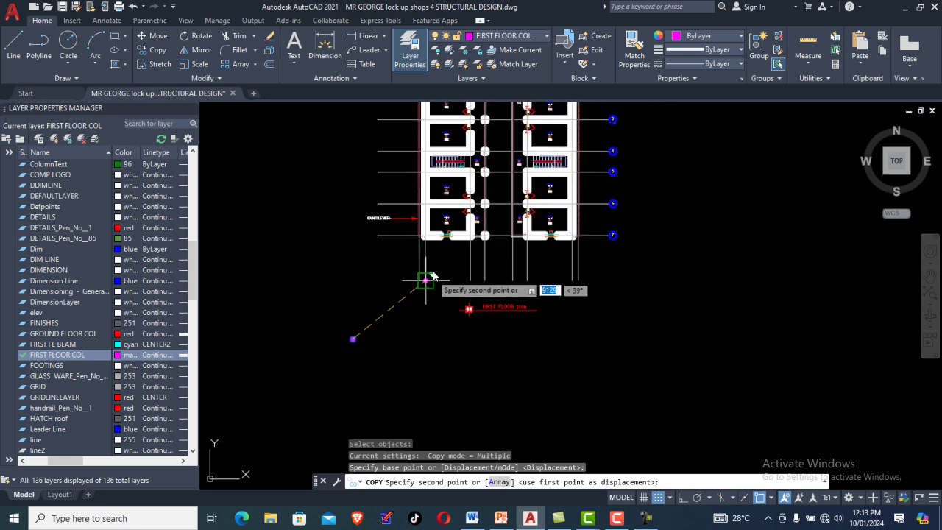
pyautogui.scroll(6, 433, 275)
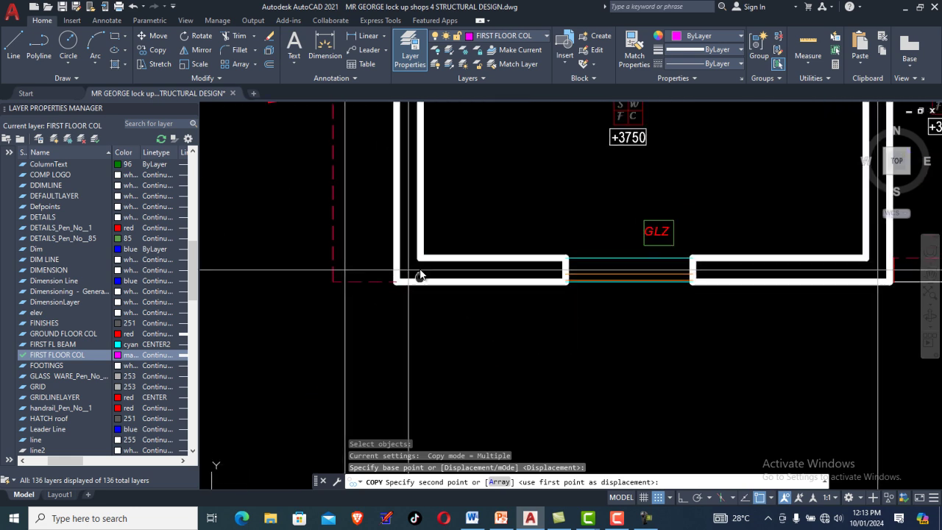
pyautogui.moveTo(420, 275); pyautogui.dragTo(415, 296, button='middle')
pyautogui.scroll(-3, 436, 263)
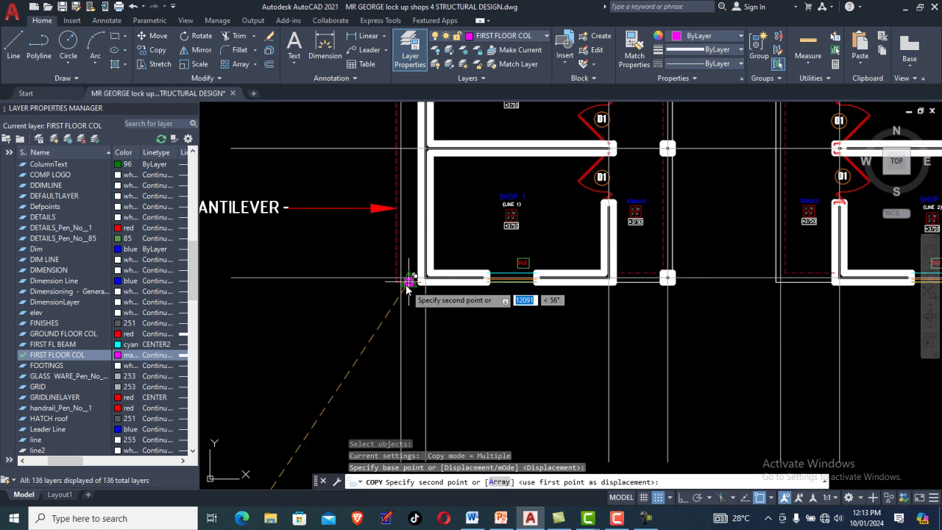
pyautogui.scroll(8, 412, 277)
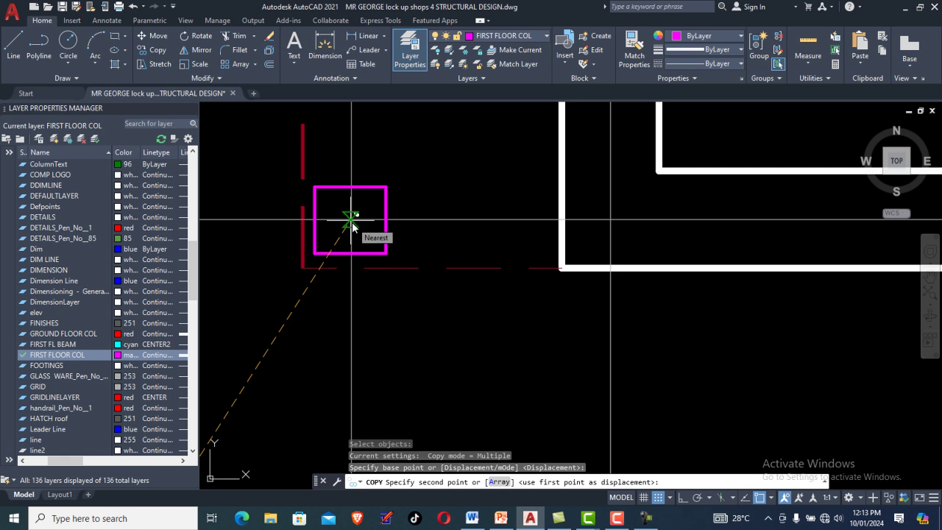
# Step: Examine on the gabled elevation where the upper storey's wall projects beyond the wall below, and relate it to the first floor plan
pyautogui.scroll(-6, 359, 302)
pyautogui.scroll(-10, 359, 302)
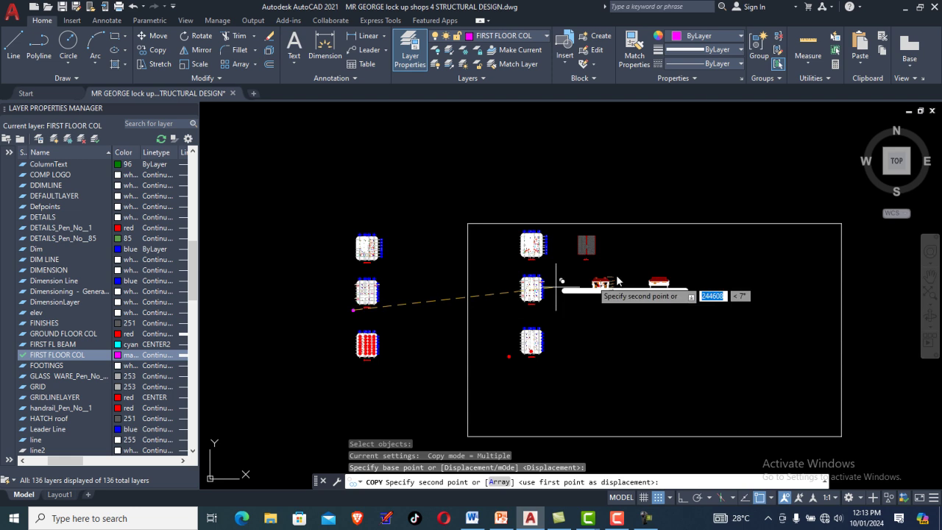
pyautogui.scroll(8, 616, 280)
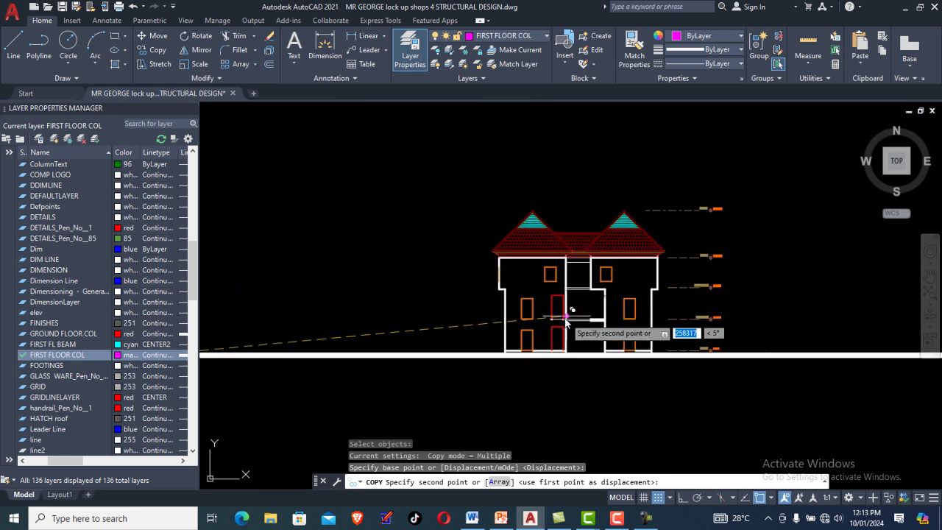
pyautogui.scroll(1, 567, 317)
pyautogui.scroll(2, 508, 265)
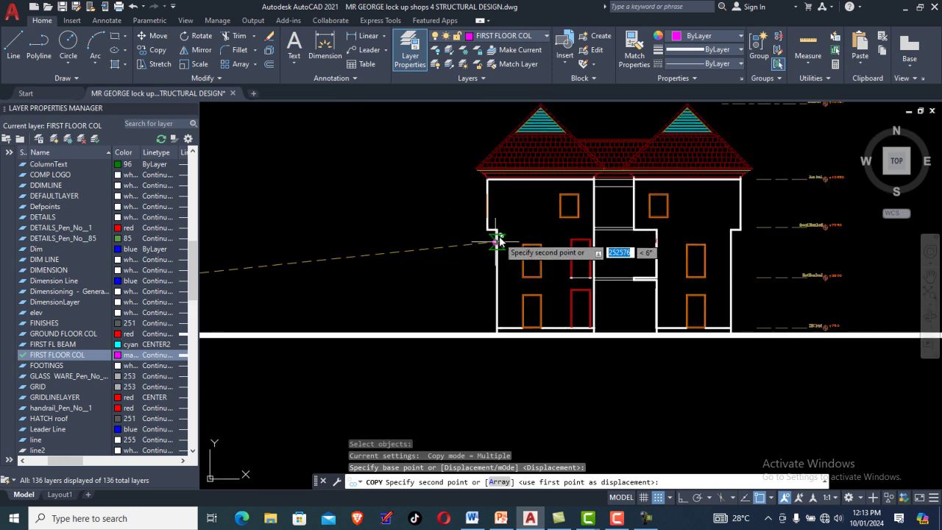
pyautogui.scroll(4, 501, 229)
pyautogui.scroll(-1, 480, 230)
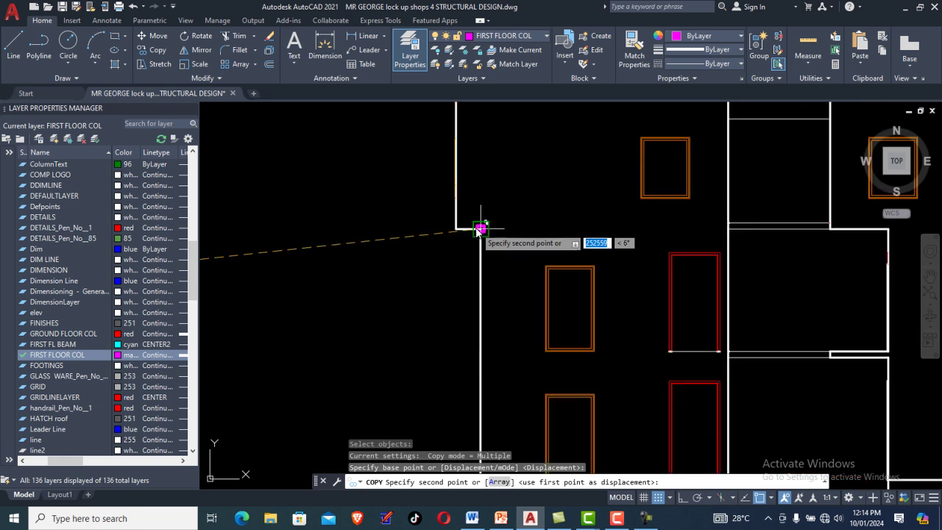
pyautogui.scroll(-4, 480, 230)
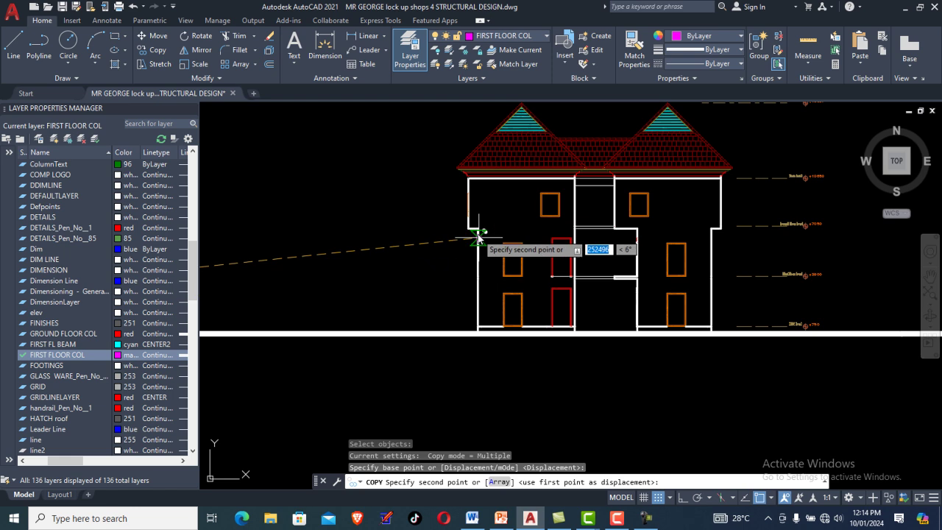
pyautogui.scroll(-6, 598, 229)
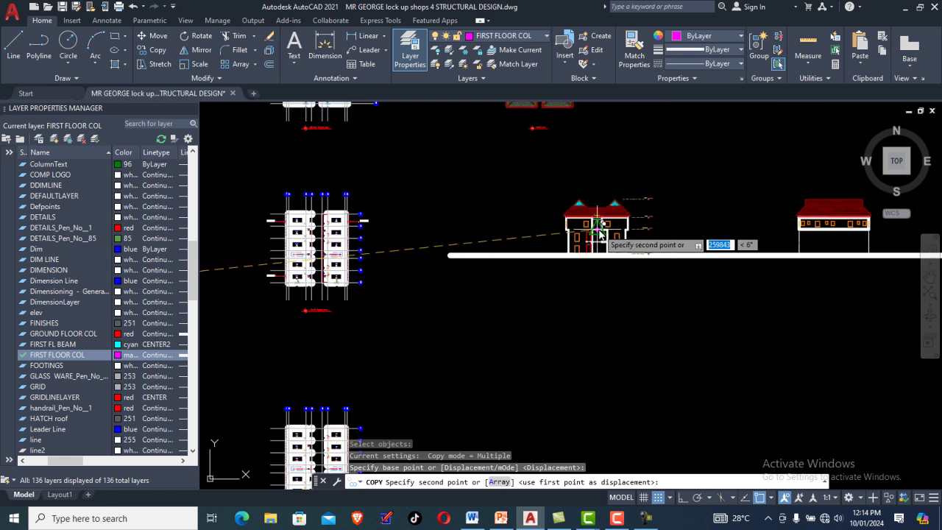
pyautogui.moveTo(313, 250); pyautogui.dragTo(405, 211, button='middle')
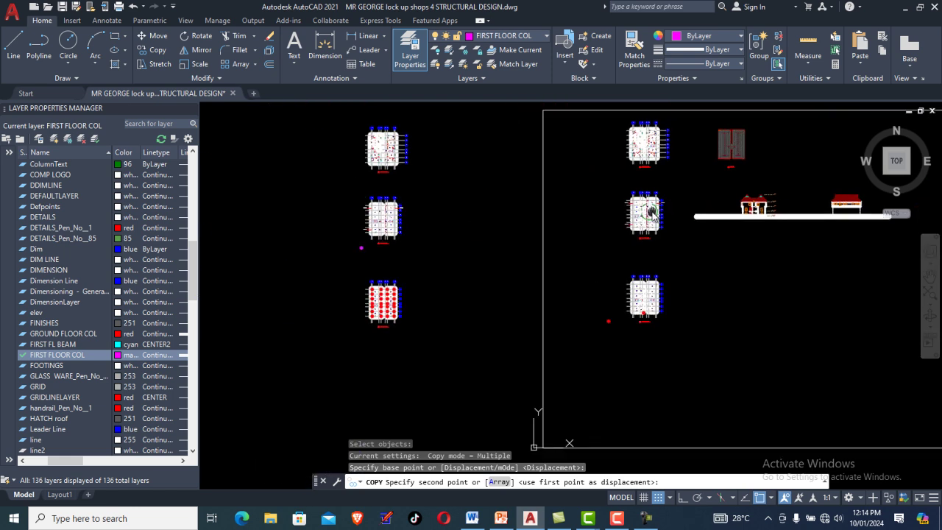
pyautogui.scroll(6, 386, 221)
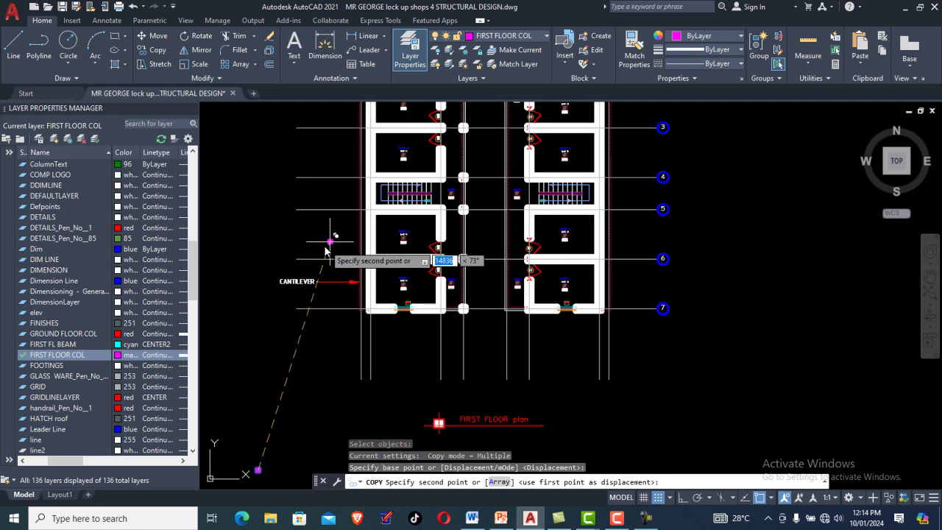
# Step: Check the First Floor and Second Floor level markers on the elevation against the height of the overhang
pyautogui.scroll(-5, 325, 251)
pyautogui.scroll(-2, 321, 252)
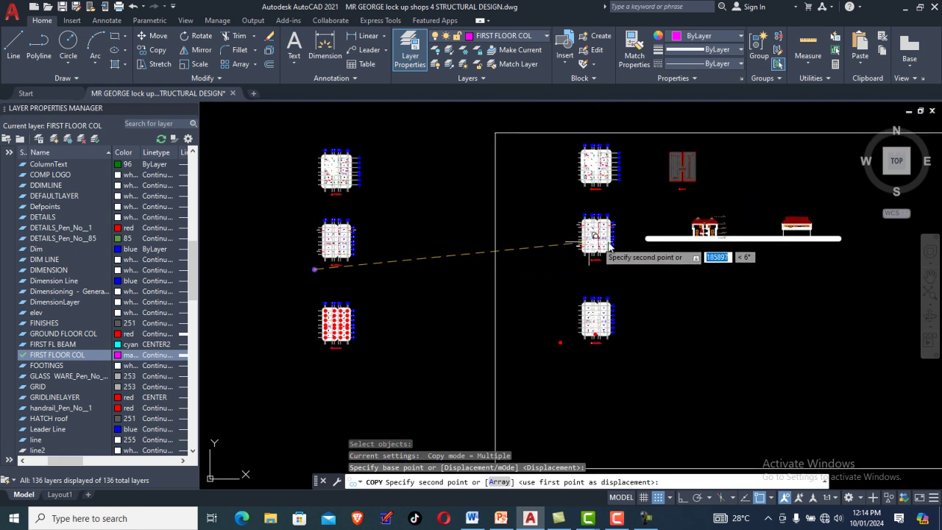
pyautogui.scroll(5, 548, 254)
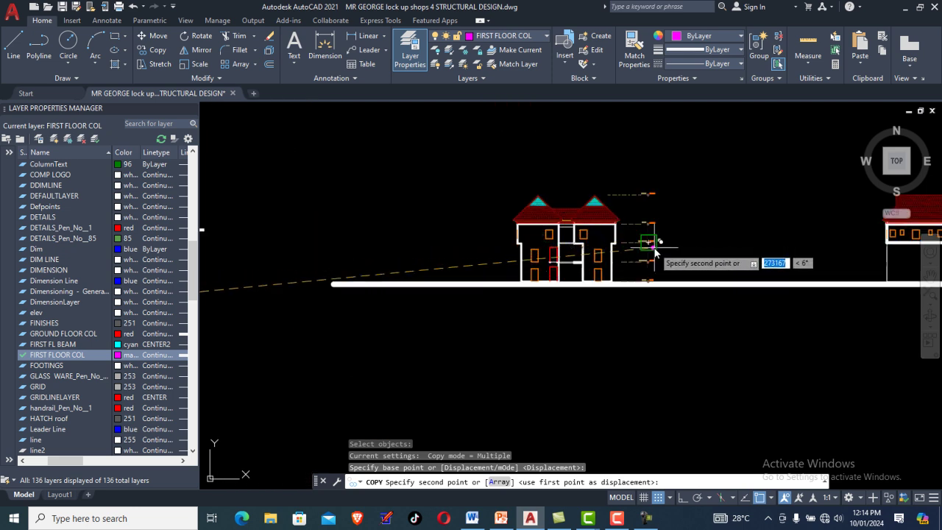
pyautogui.scroll(6, 654, 249)
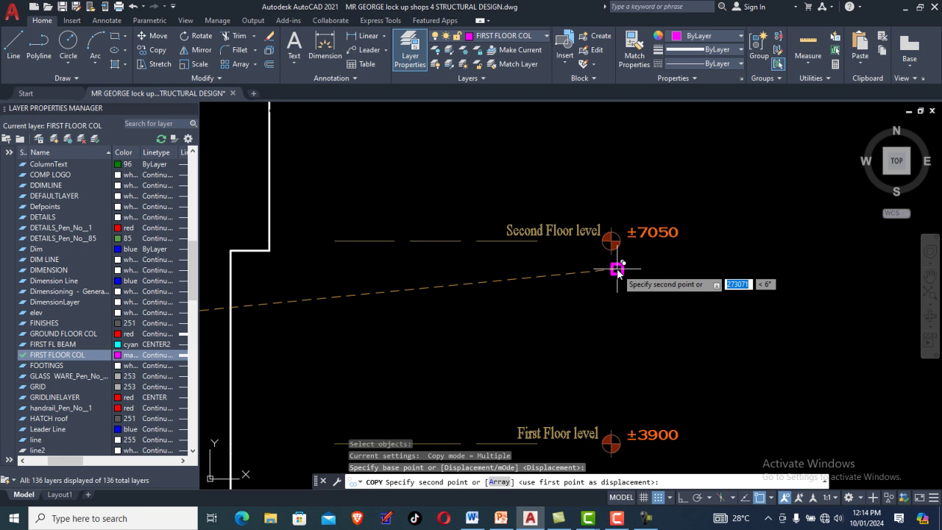
pyautogui.scroll(-8, 634, 237)
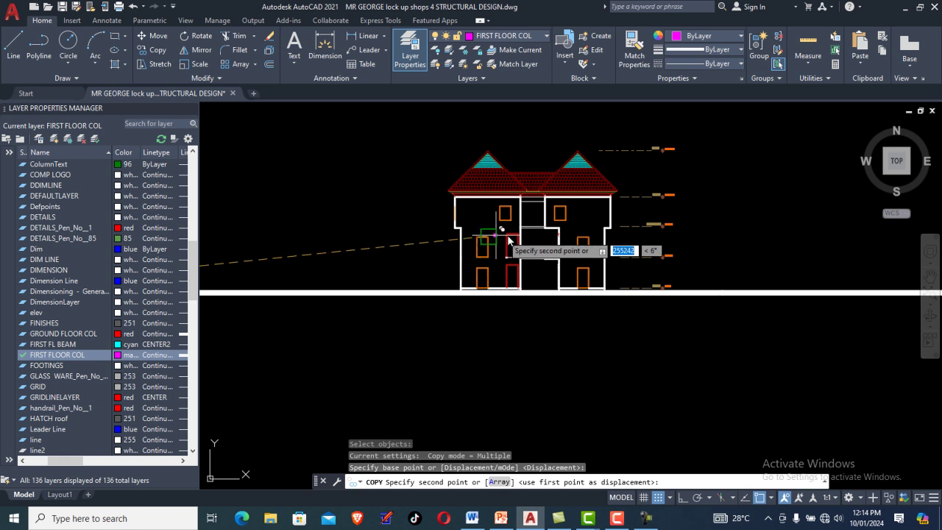
pyautogui.scroll(-2, 510, 239)
pyautogui.scroll(4, 519, 239)
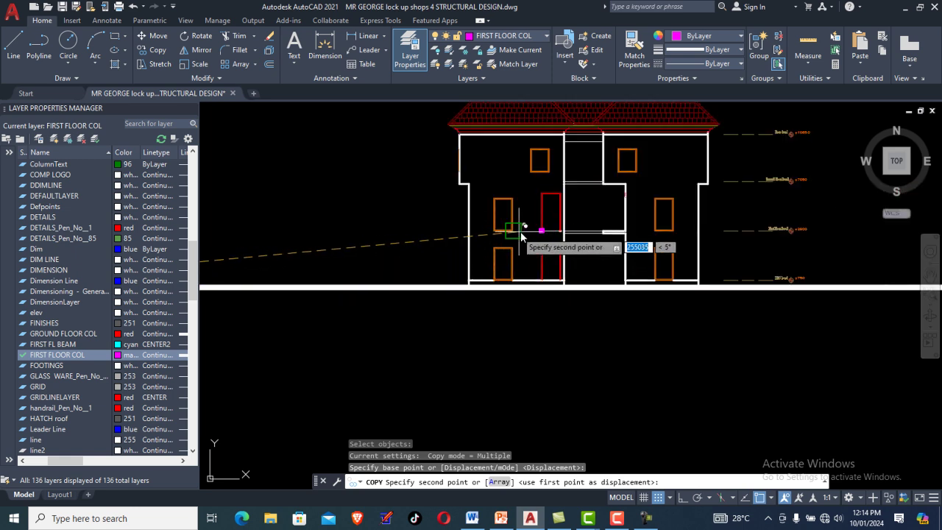
pyautogui.scroll(-2, 540, 236)
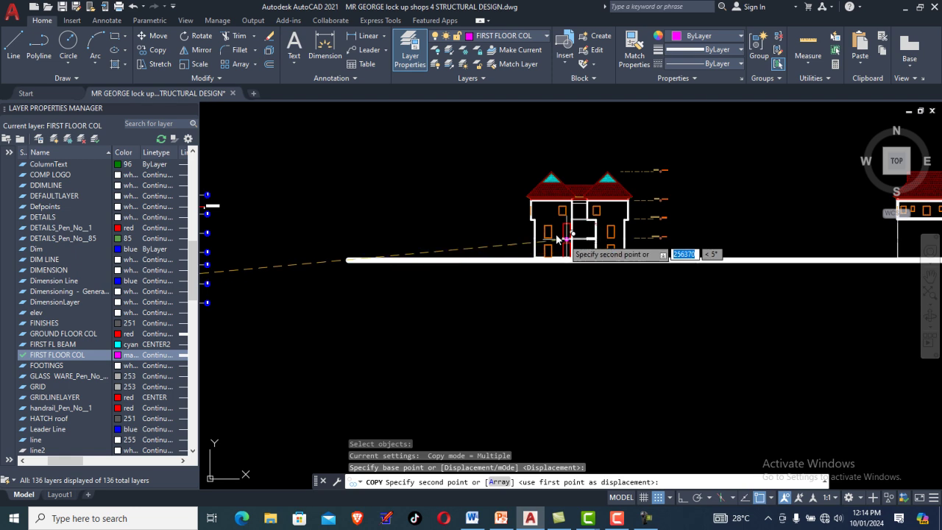
pyautogui.scroll(4, 538, 226)
pyautogui.scroll(2, 539, 226)
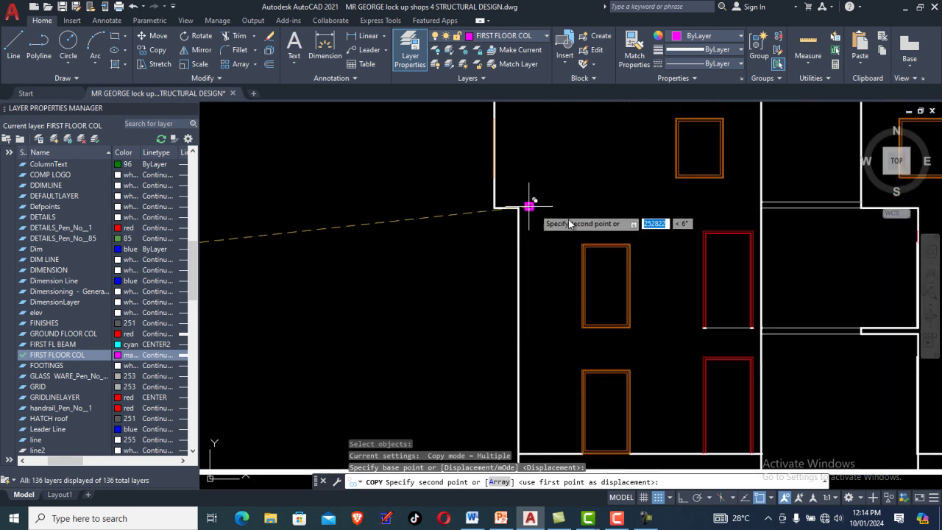
pyautogui.scroll(-4, 627, 221)
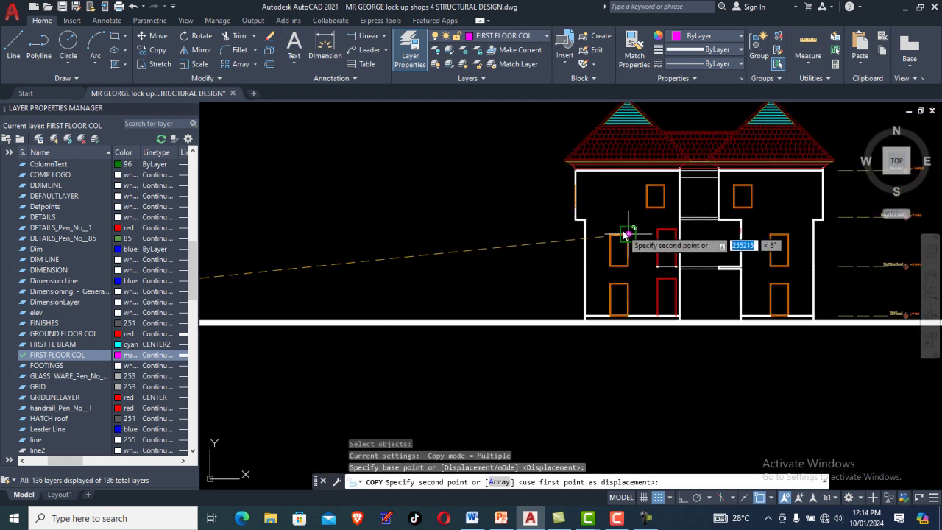
pyautogui.scroll(-4, 632, 231)
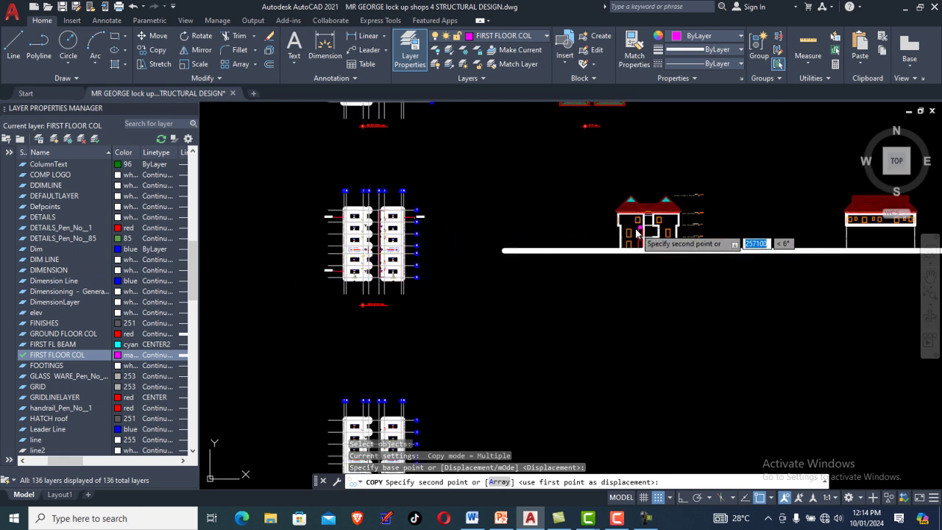
# Step: Compare the cantilever edge on the first floor plan with the projecting wall corner on the elevation to judge the column position
pyautogui.moveTo(213, 247); pyautogui.dragTo(389, 248, button='middle')
pyautogui.scroll(-4, 600, 236)
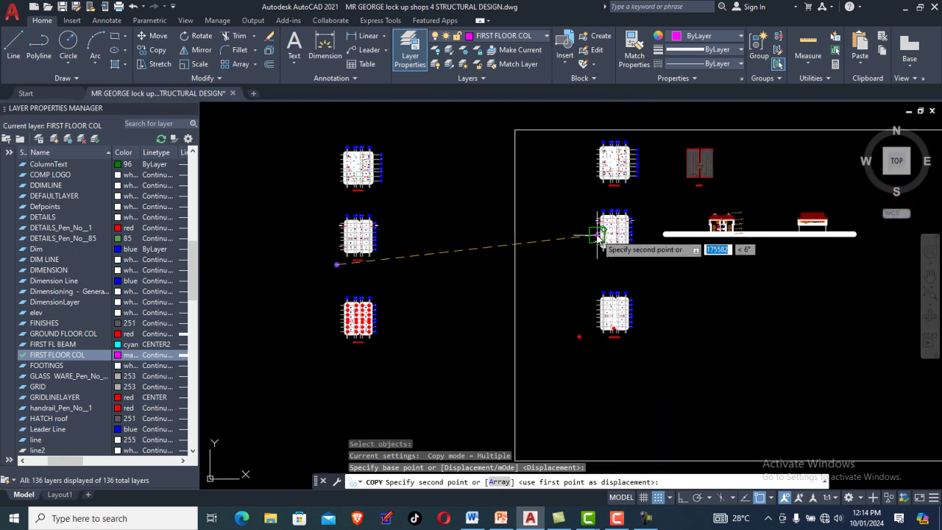
pyautogui.scroll(5, 334, 259)
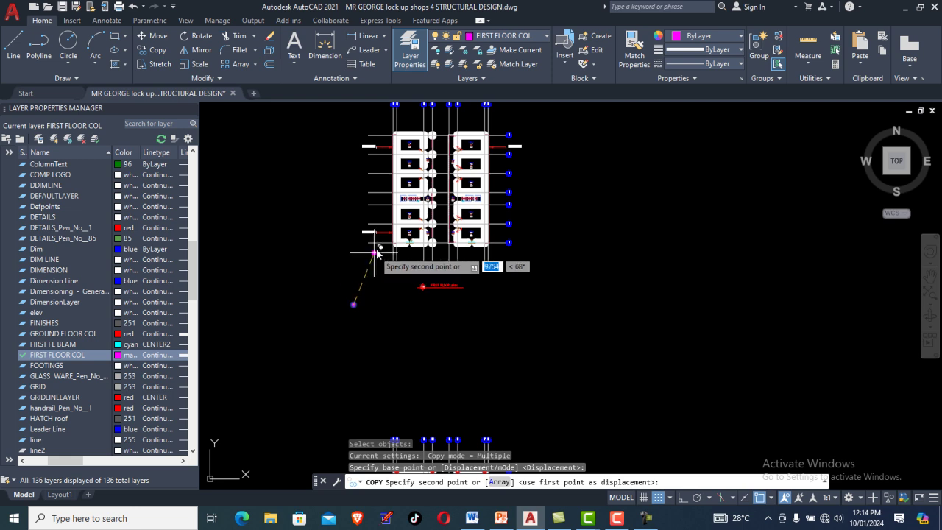
pyautogui.scroll(-5, 387, 258)
pyautogui.scroll(3, 398, 272)
pyautogui.moveTo(641, 273)
pyautogui.mouseDown(button='middle')
pyautogui.moveTo(526, 284)
pyautogui.moveTo(375, 274)
pyautogui.mouseUp(button='middle')
pyautogui.scroll(5, 514, 228)
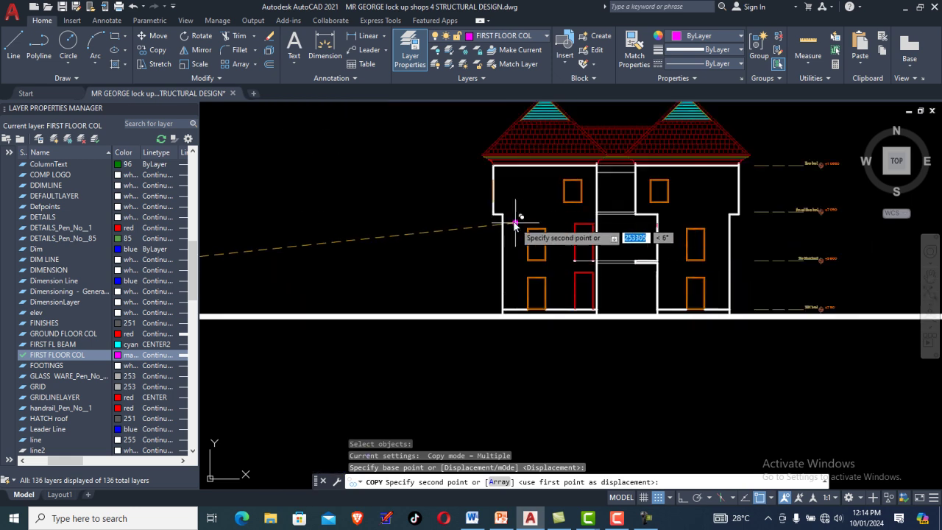
pyautogui.scroll(4, 508, 217)
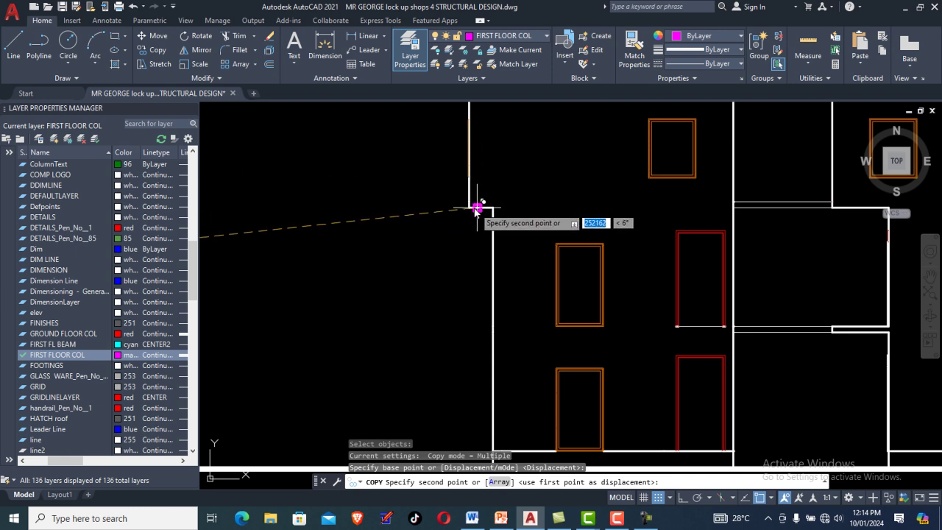
pyautogui.scroll(-3, 594, 230)
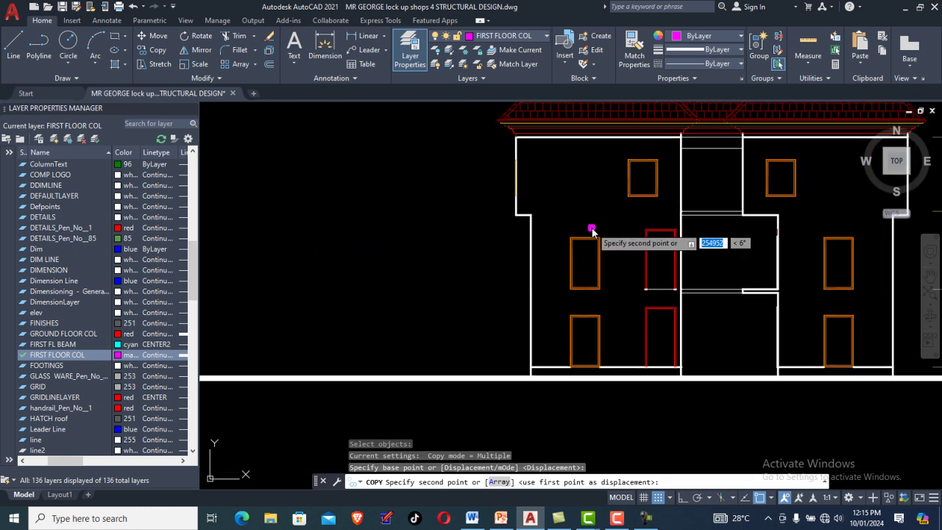
pyautogui.scroll(-5, 594, 230)
pyautogui.scroll(3, 537, 234)
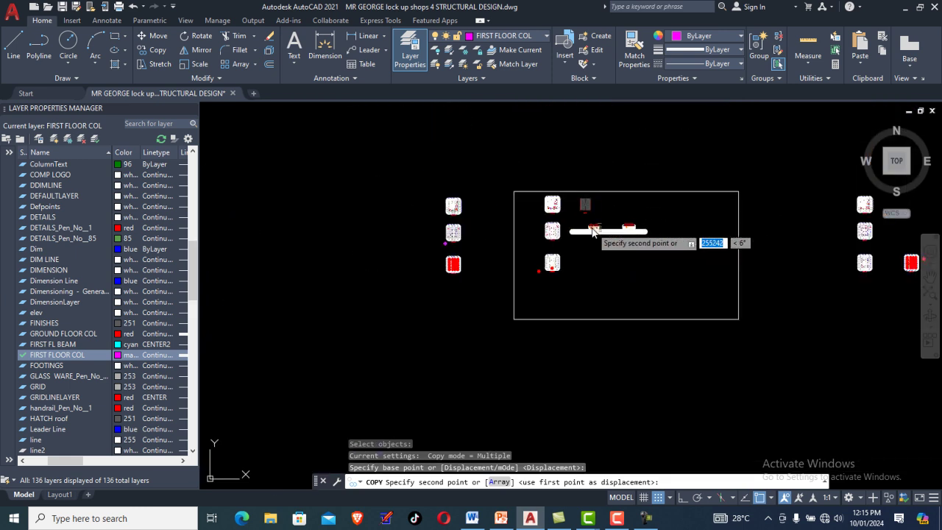
pyautogui.scroll(-1, 446, 235)
pyautogui.scroll(5, 523, 235)
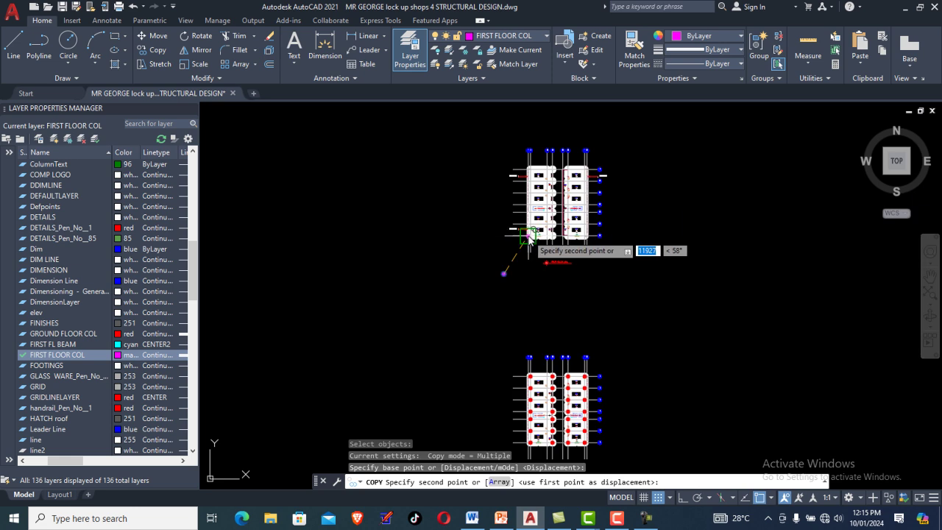
# Step: Place copies of the first floor column at the intersections of grid A with grid lines 7 and 6 on the first floor plan
pyautogui.scroll(3, 529, 234)
pyautogui.scroll(2, 520, 229)
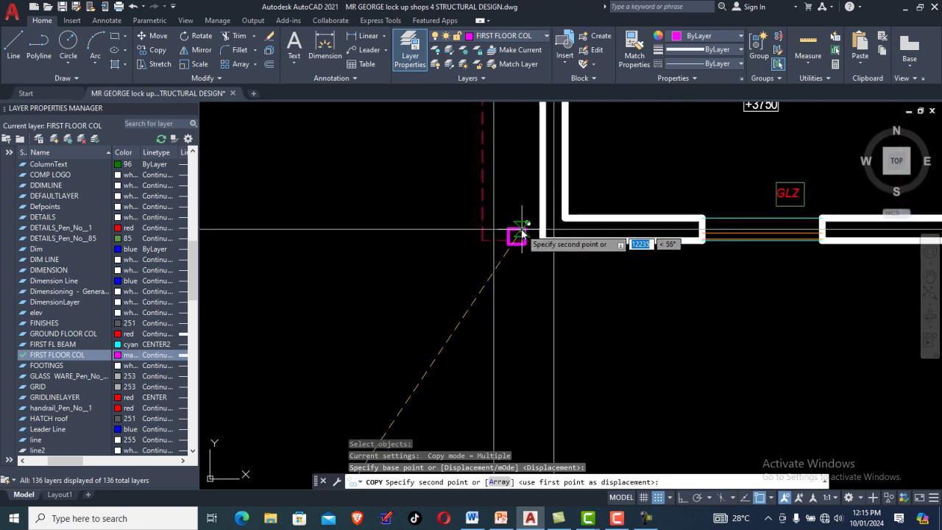
pyautogui.scroll(4, 496, 232)
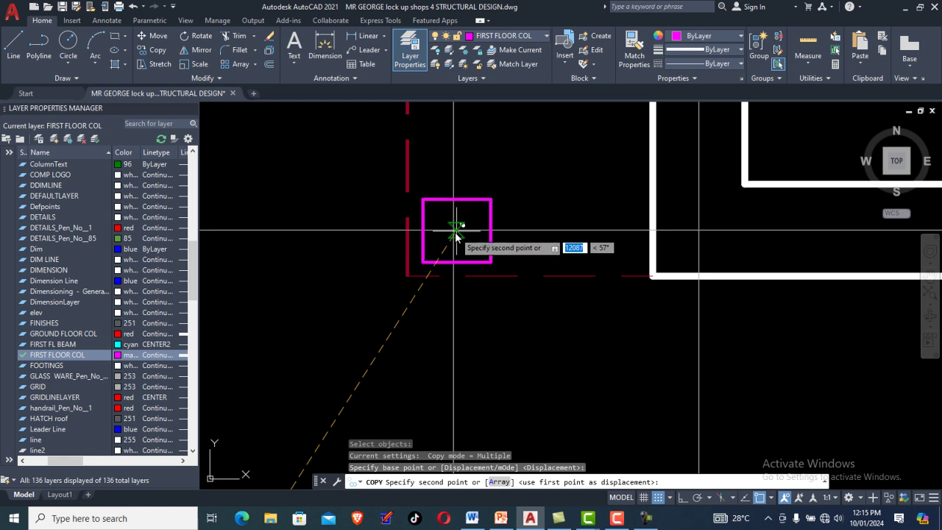
pyautogui.click(454, 236)
pyautogui.scroll(-5, 444, 262)
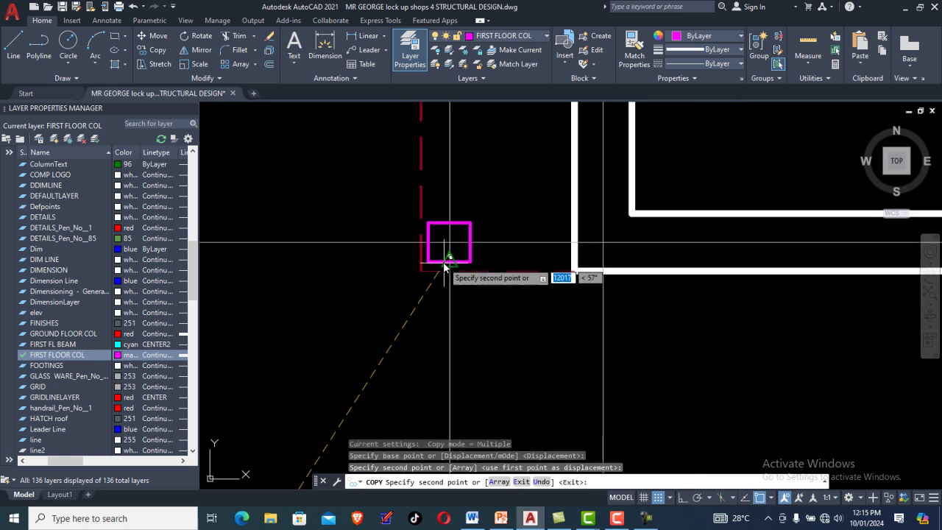
pyautogui.scroll(-4, 442, 268)
pyautogui.moveTo(427, 269); pyautogui.dragTo(409, 334, button='middle')
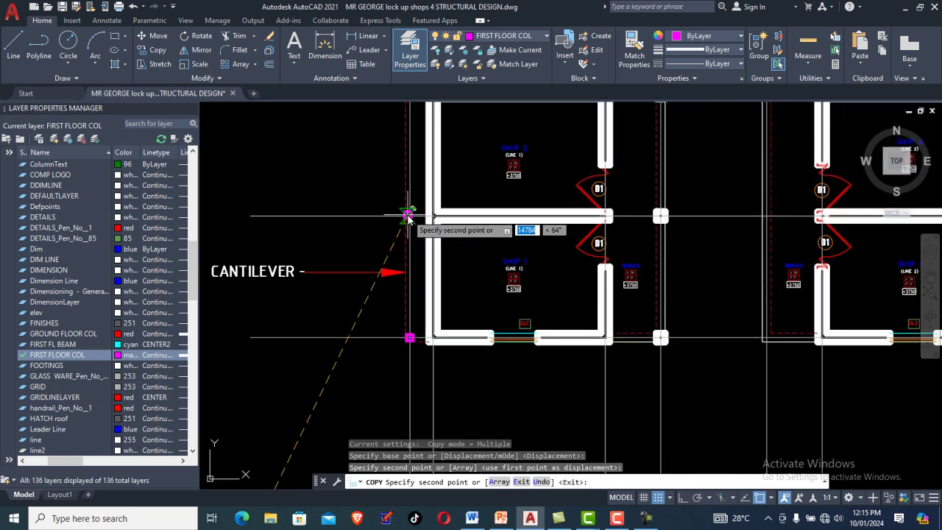
pyautogui.scroll(4, 408, 217)
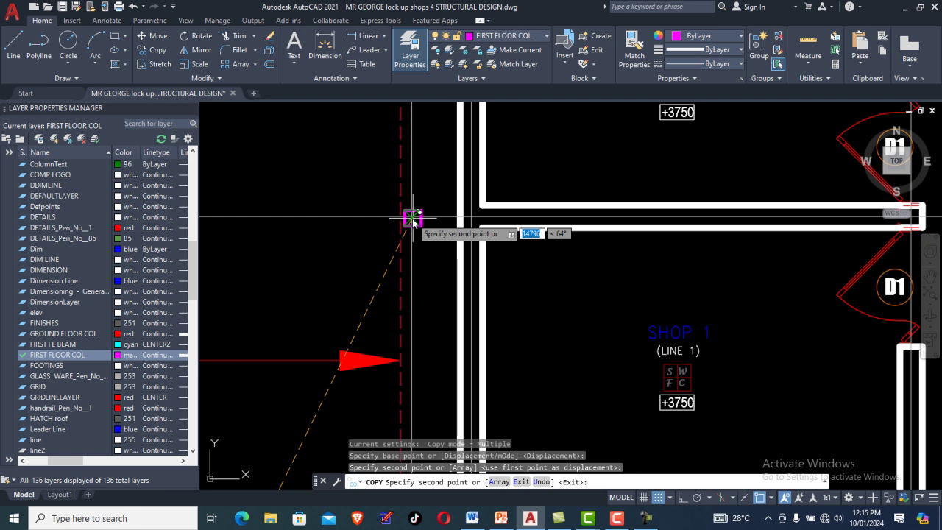
pyautogui.click(412, 219)
# Step: Copy the column to grid A's intersections with grid lines 5 and 4, on either side of the staircase
pyautogui.scroll(-4, 410, 257)
pyautogui.scroll(4, 407, 177)
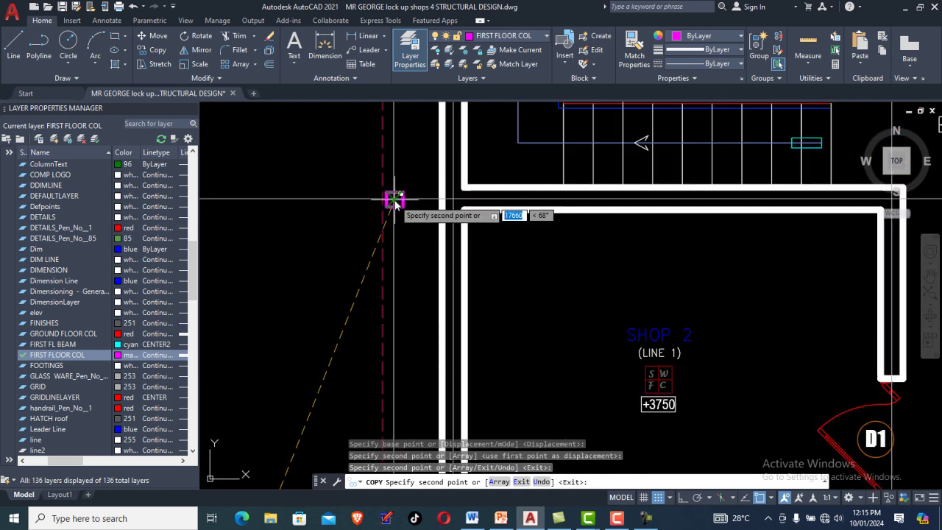
pyautogui.click(394, 200)
pyautogui.scroll(-4, 400, 204)
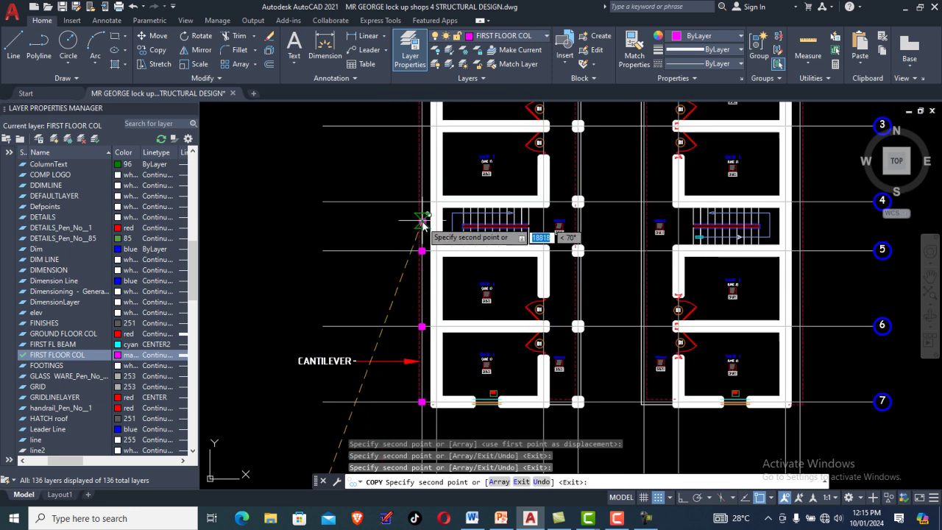
pyautogui.scroll(4, 423, 213)
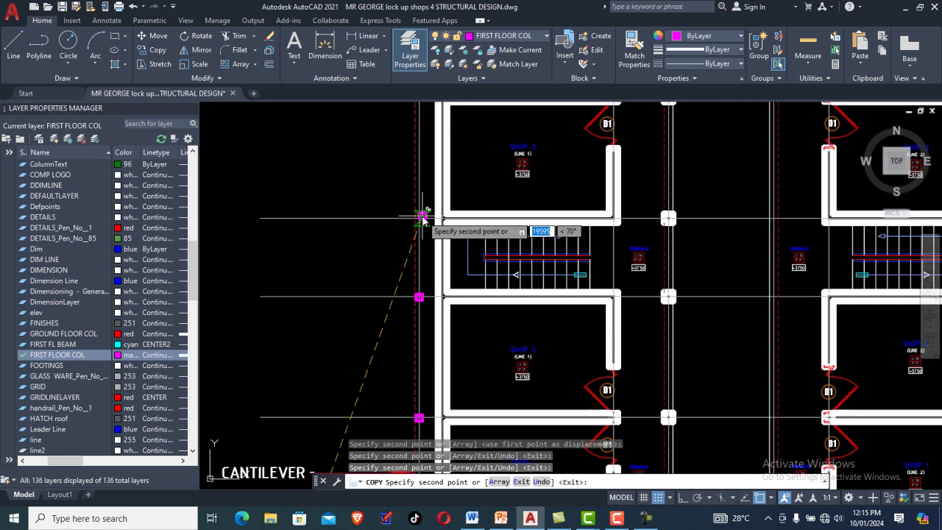
pyautogui.scroll(4, 423, 219)
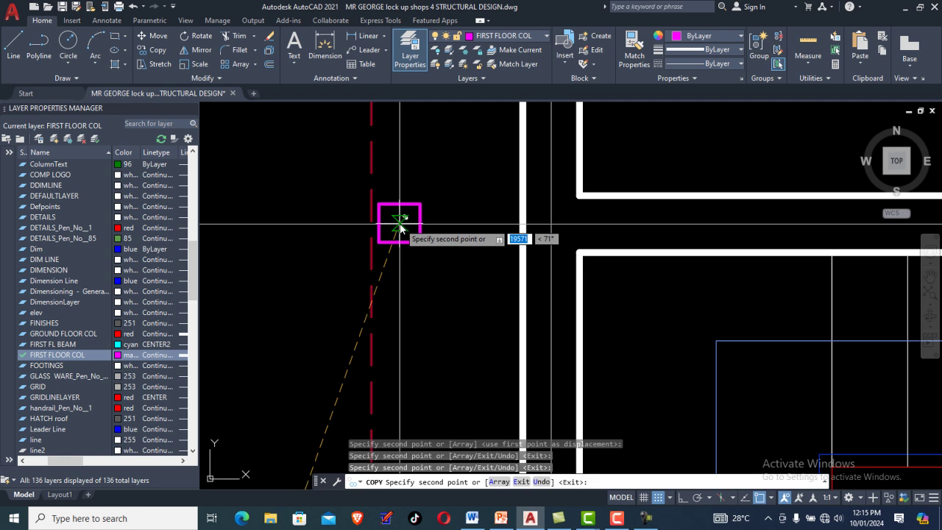
pyautogui.click(400, 225)
# Step: Copy the column to grid A's intersections with grid lines 3 and 2 along the cantilever edge
pyautogui.scroll(-6, 428, 263)
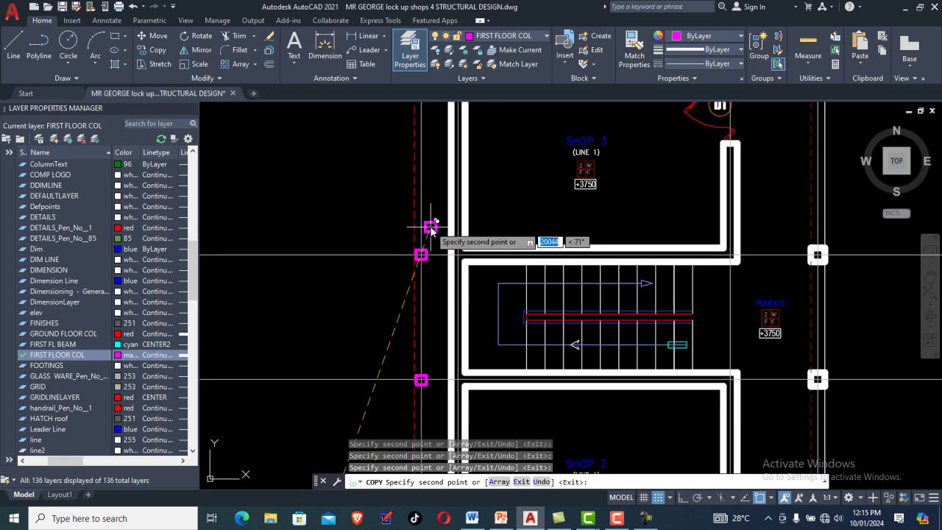
pyautogui.scroll(5, 432, 204)
pyautogui.scroll(2, 431, 196)
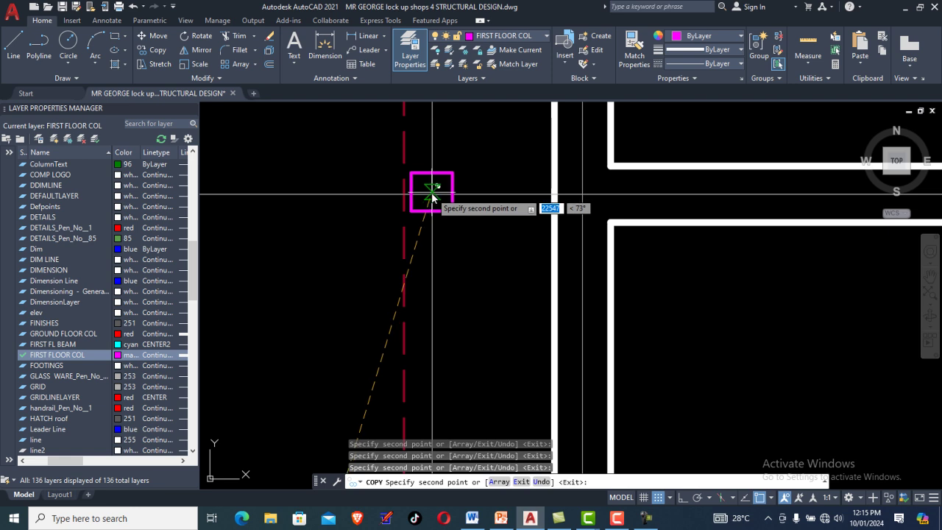
pyautogui.click(432, 196)
pyautogui.scroll(-3, 449, 267)
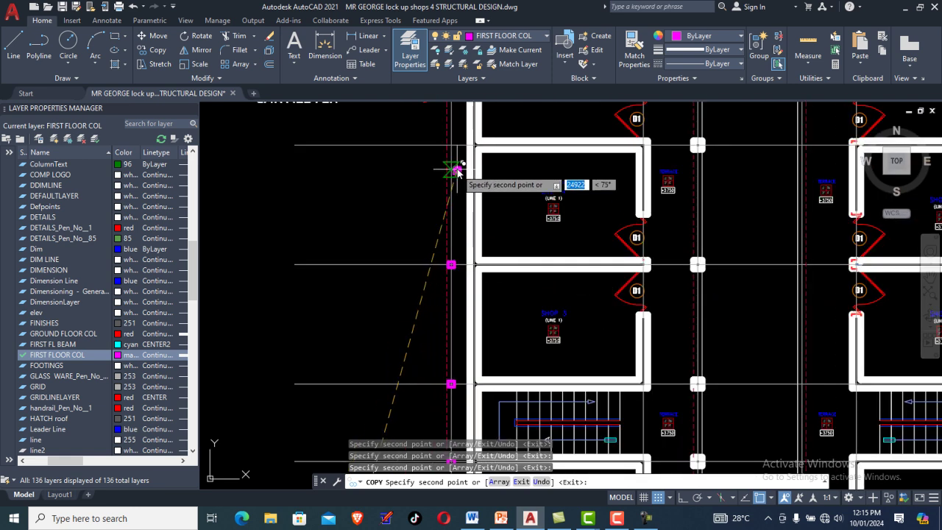
pyautogui.scroll(1, 453, 159)
pyautogui.scroll(6, 450, 144)
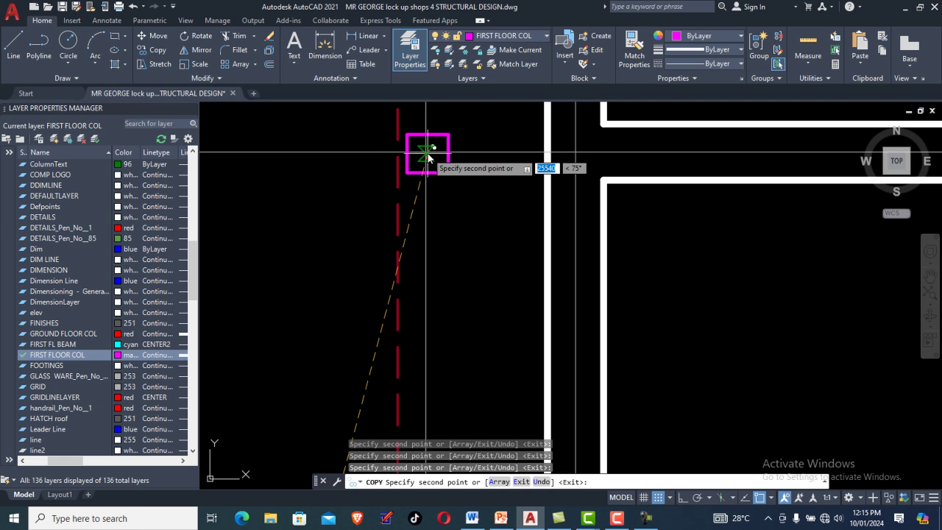
pyautogui.click(427, 154)
# Step: Place a column copy at the corner intersection of grid A and grid line 1, outside Shop 5
pyautogui.scroll(-5, 448, 260)
pyautogui.scroll(1, 459, 243)
pyautogui.scroll(5, 459, 243)
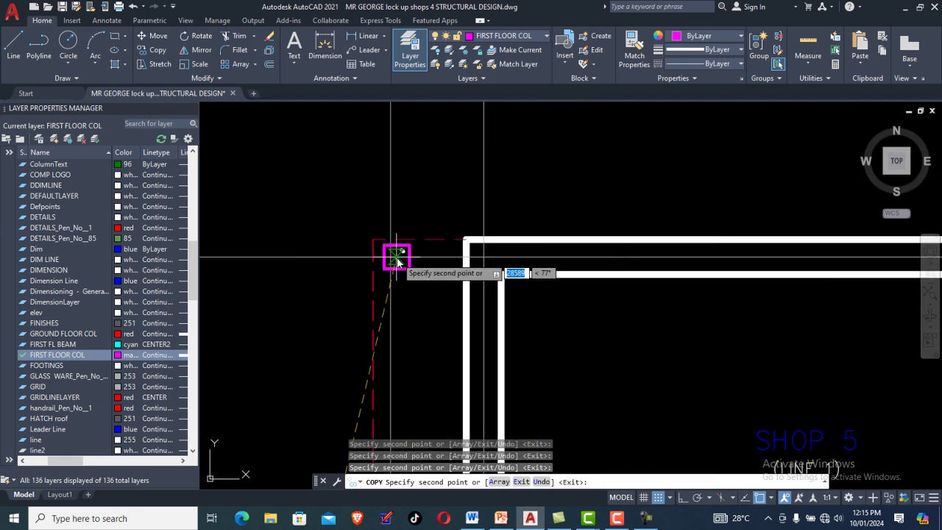
pyautogui.click(393, 261)
pyautogui.scroll(-5, 405, 164)
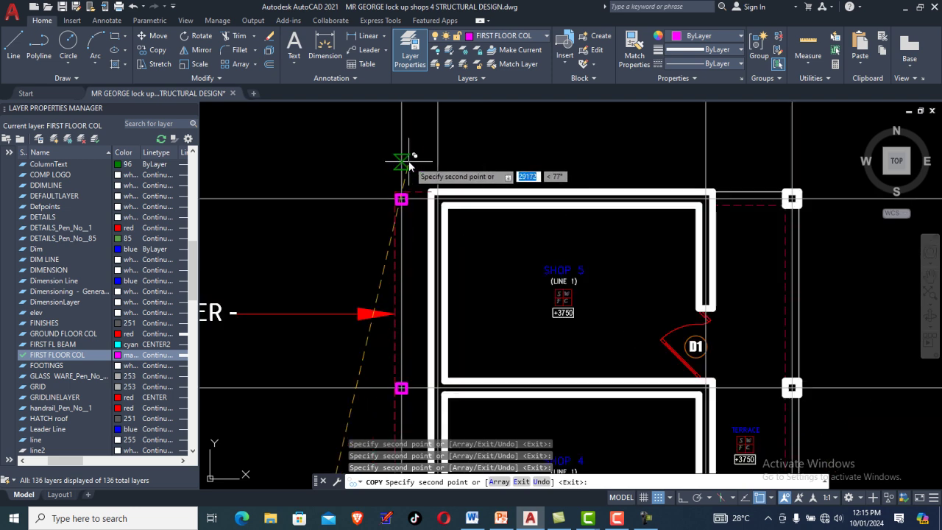
pyautogui.click(410, 168)
# Step: Copy the column to grid H's intersections with grid lines 1, 2 and 3 along the opposite cantilever edge
pyautogui.scroll(-3, 412, 171)
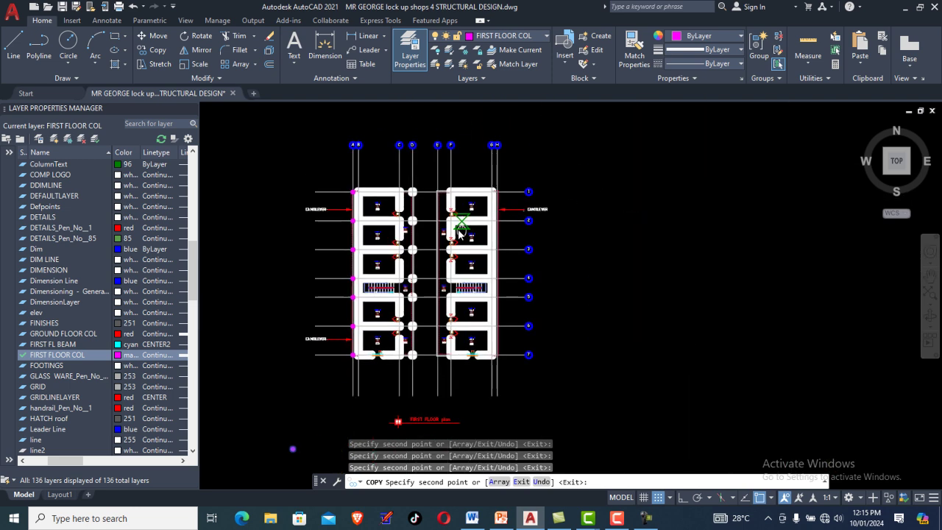
pyautogui.scroll(3, 479, 203)
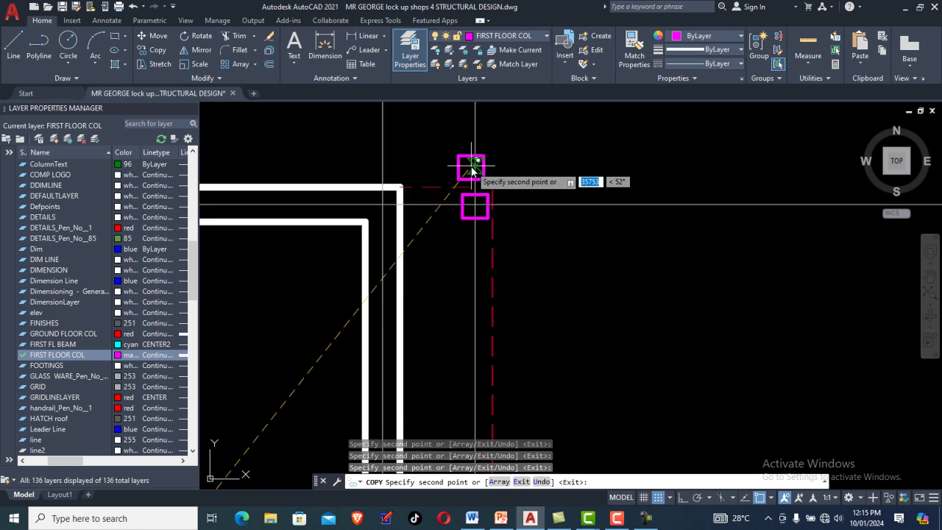
pyautogui.scroll(-3, 470, 184)
pyautogui.scroll(5, 472, 255)
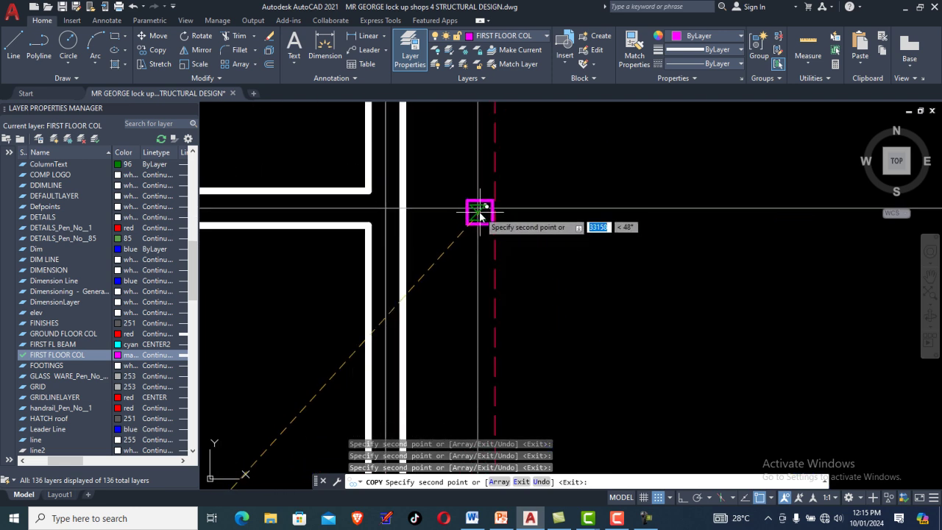
pyautogui.scroll(-5, 479, 213)
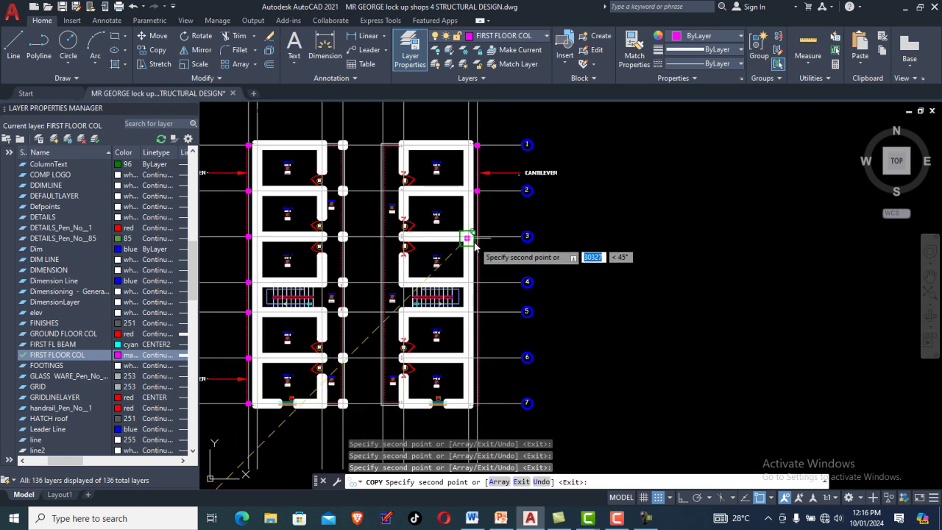
pyautogui.scroll(7, 475, 245)
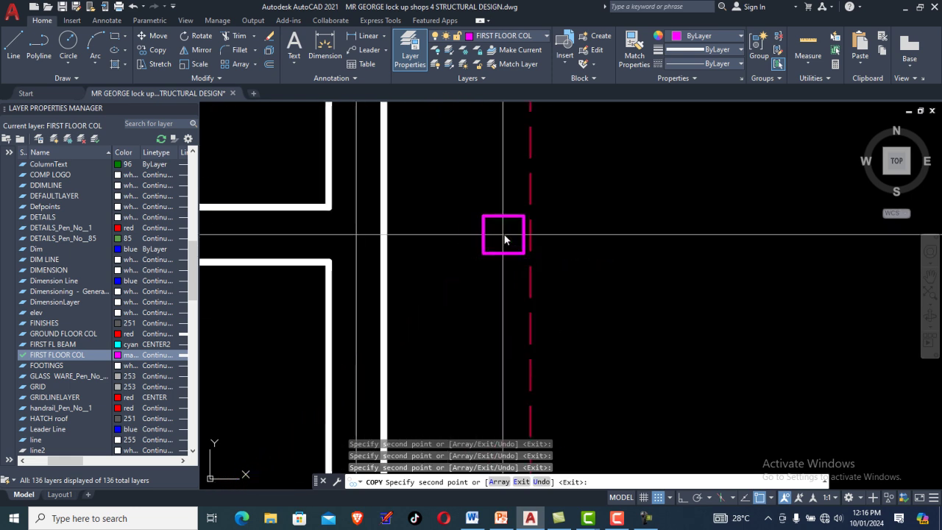
# Step: Copy the column to grid H's intersections with grid lines 4 and 5 beside the Line 2 staircase
pyautogui.scroll(-5, 462, 185)
pyautogui.moveTo(479, 311); pyautogui.dragTo(475, 232, button='middle')
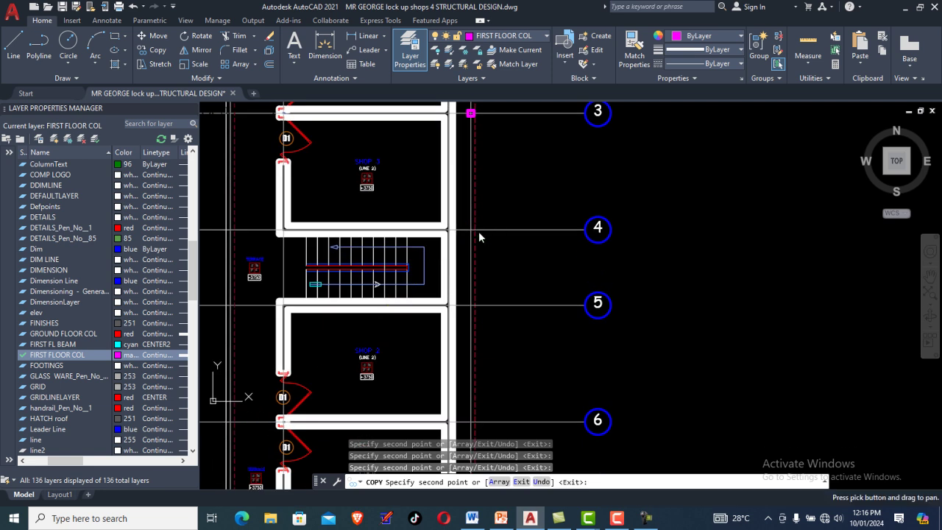
pyautogui.scroll(3, 473, 234)
pyautogui.scroll(6, 474, 232)
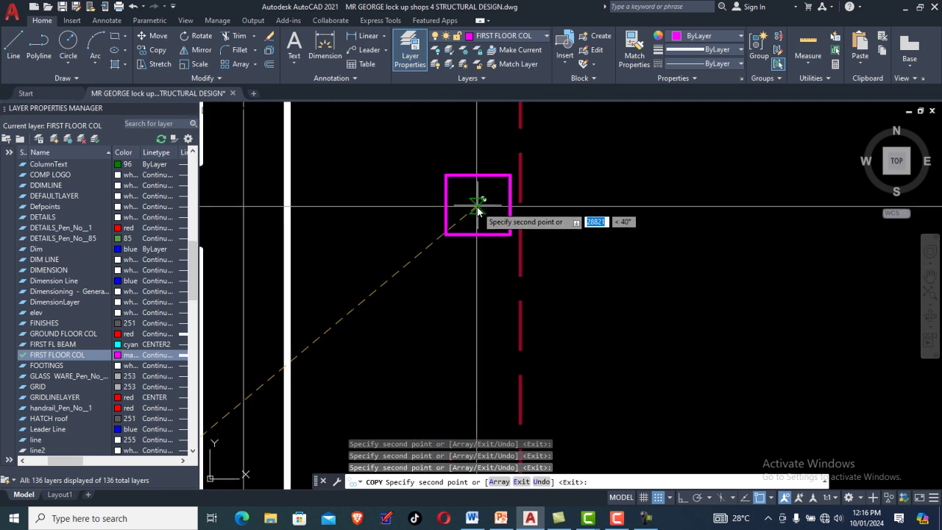
pyautogui.scroll(-5, 464, 190)
pyautogui.moveTo(467, 305); pyautogui.dragTo(468, 225, button='middle')
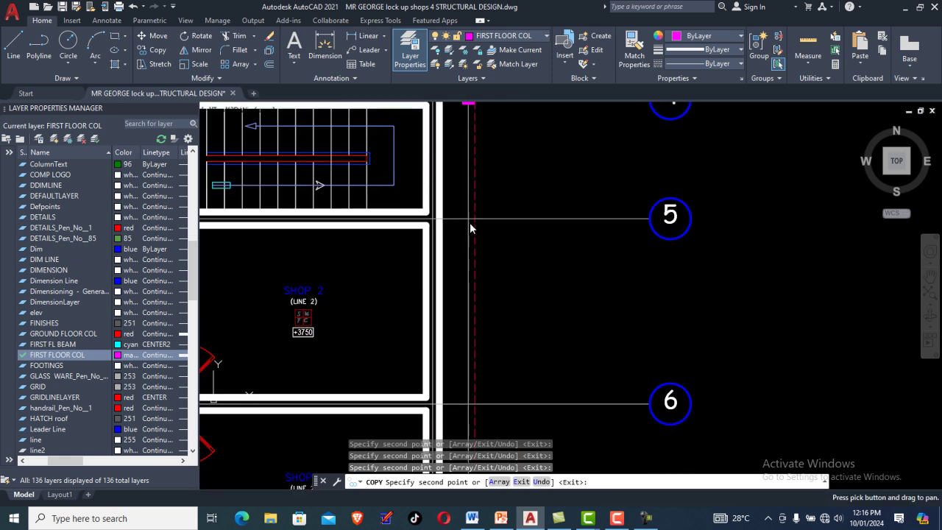
pyautogui.scroll(5, 469, 225)
# Step: Copy the column to grid H's intersections with grid lines 6 and 7 beside Shop 1 of Line 2
pyautogui.scroll(-5, 472, 219)
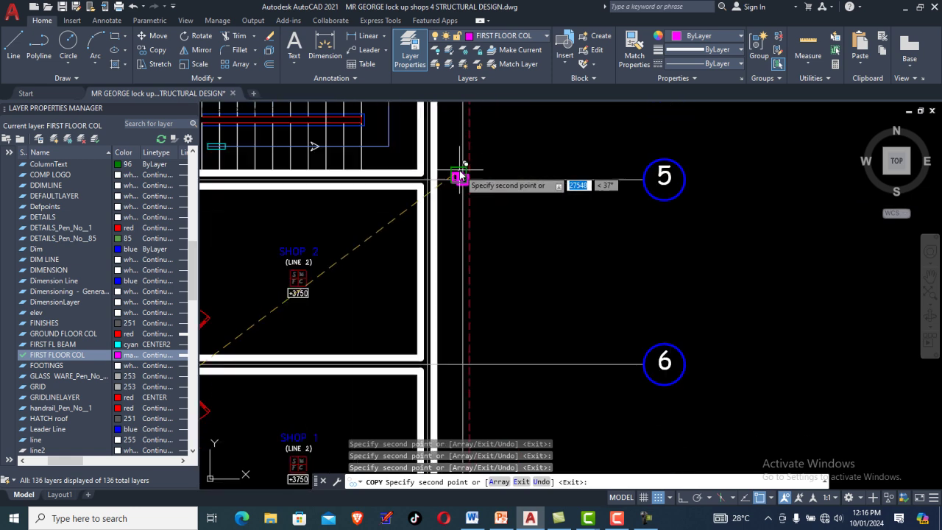
pyautogui.moveTo(456, 355); pyautogui.dragTo(457, 250, button='middle')
pyautogui.scroll(6, 456, 250)
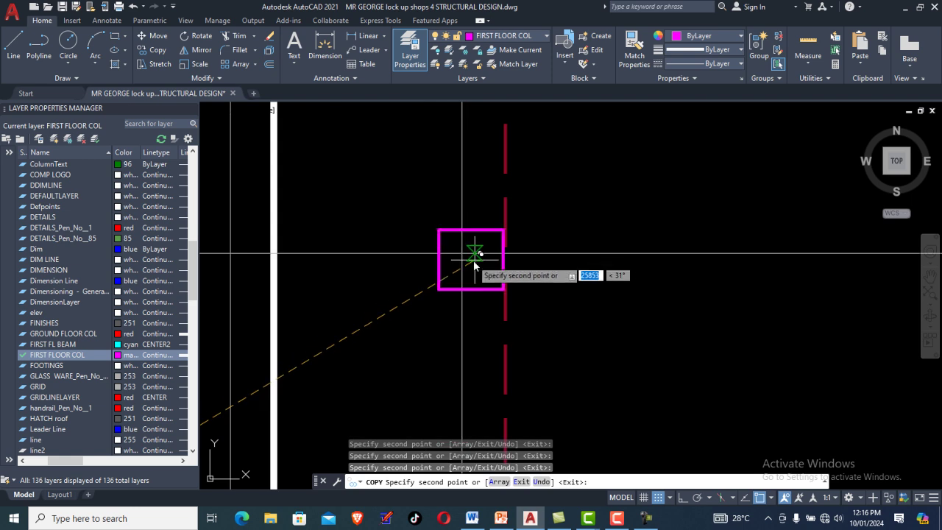
pyautogui.scroll(-5, 456, 242)
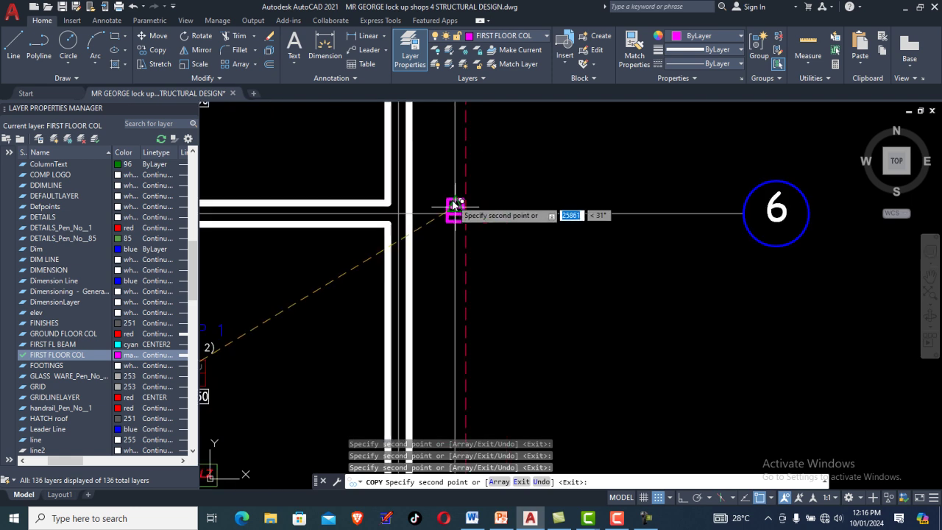
pyautogui.moveTo(448, 299); pyautogui.dragTo(445, 184, button='middle')
pyautogui.scroll(8, 450, 397)
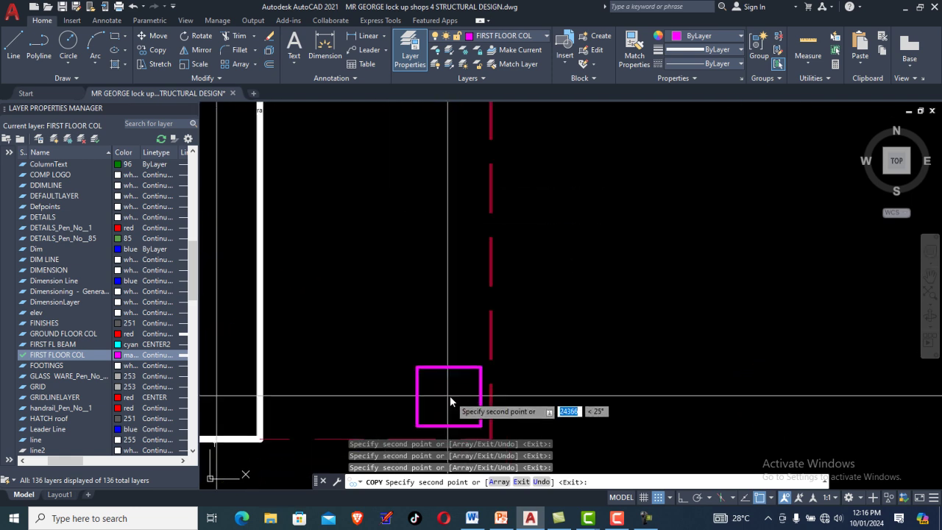
# Step: Place column copies at the intersections of grid E with grid lines 7 and 6 along the Line 2 terrace edge
pyautogui.scroll(-6, 446, 398)
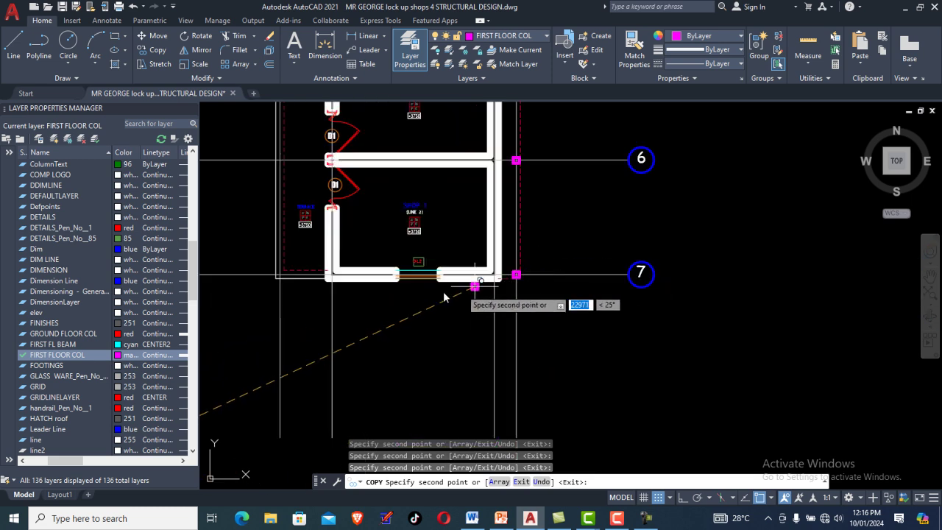
pyautogui.moveTo(306, 279); pyautogui.dragTo(542, 303, button='middle')
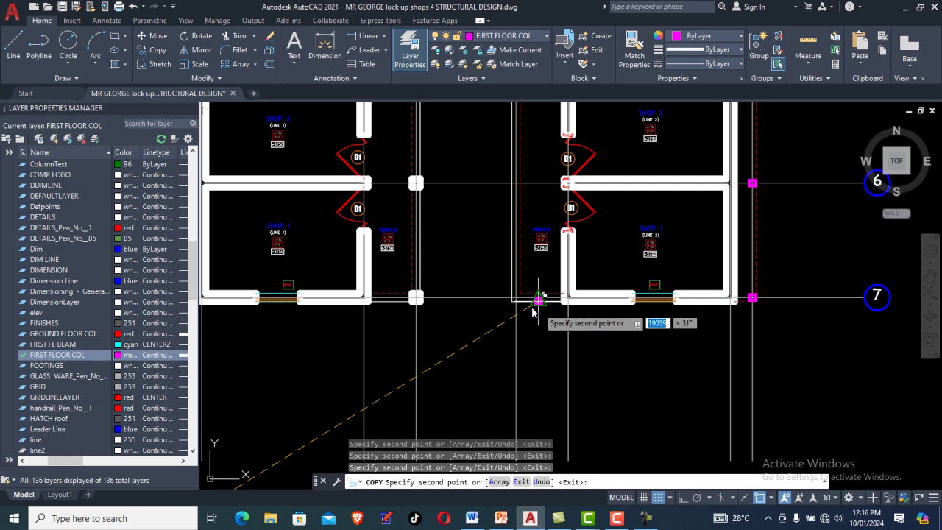
pyautogui.scroll(5, 534, 313)
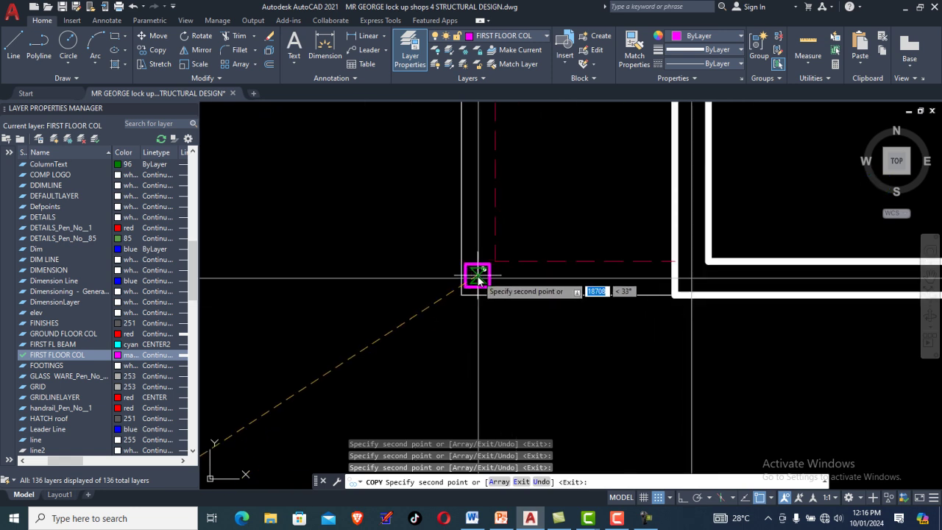
pyautogui.scroll(-5, 494, 313)
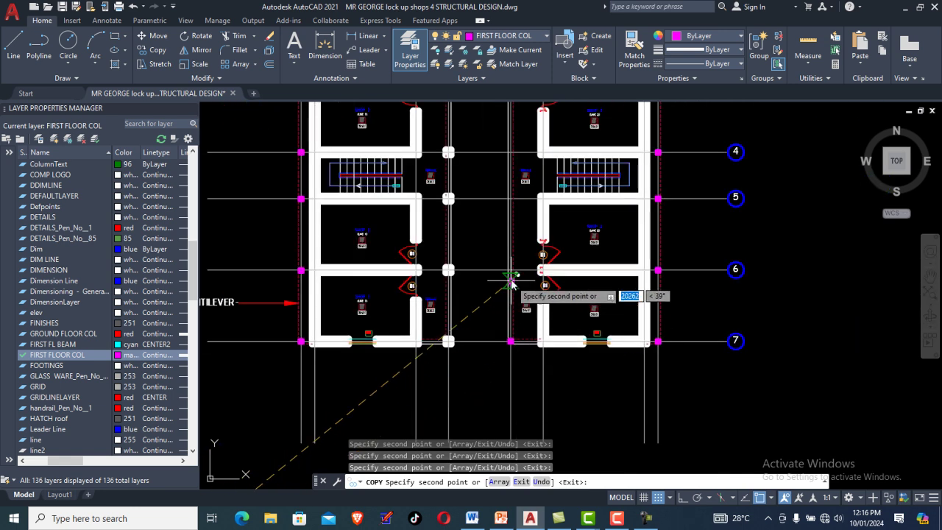
pyautogui.scroll(5, 511, 283)
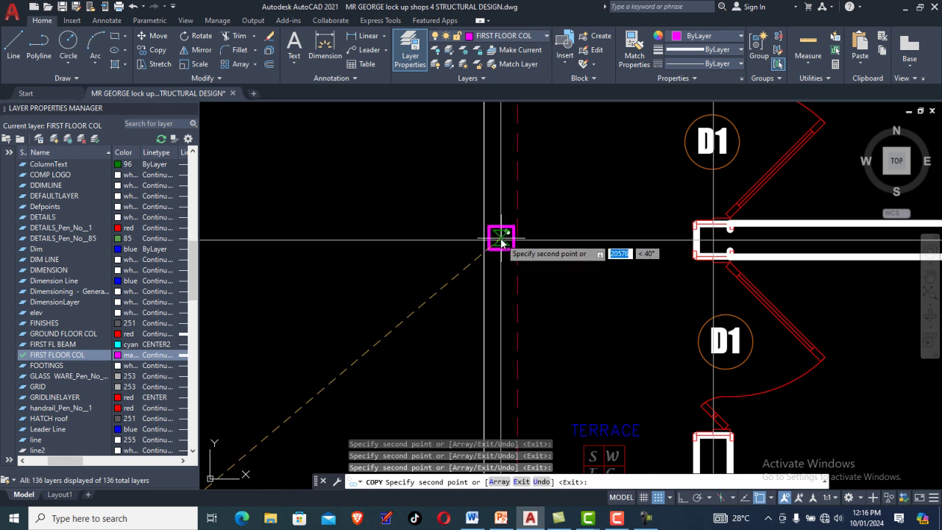
# Step: Examine the corner on the elevation where the upper storey's wall projects beyond the wall below
pyautogui.scroll(-5, 505, 305)
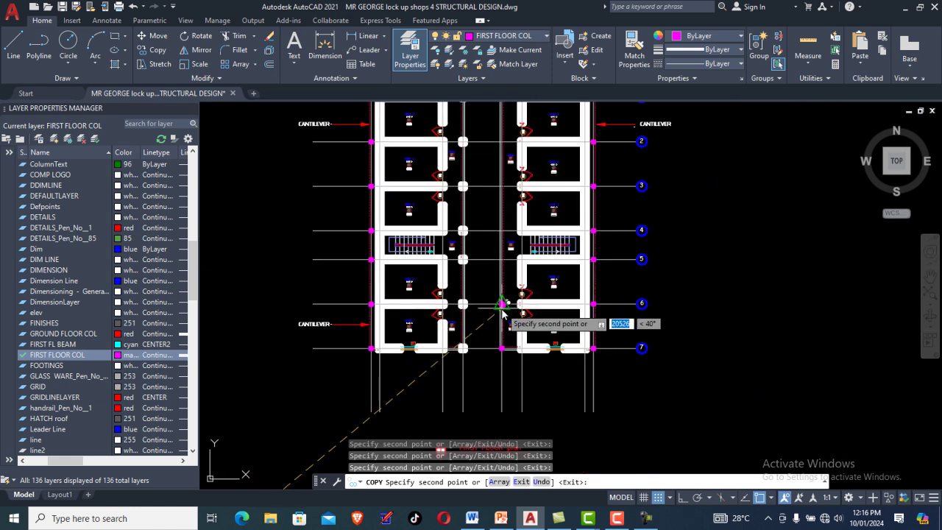
pyautogui.scroll(-5, 489, 314)
pyautogui.scroll(5, 473, 330)
pyautogui.scroll(-2, 508, 324)
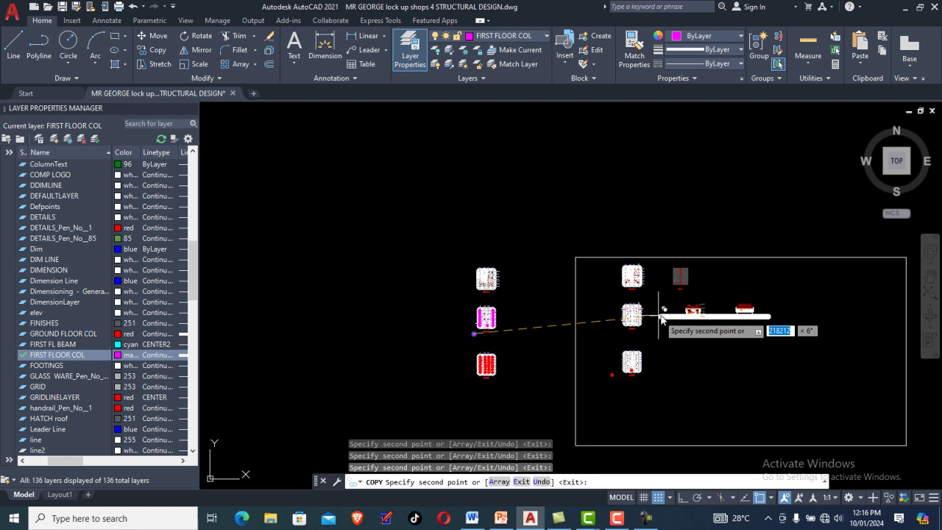
pyautogui.scroll(8, 695, 318)
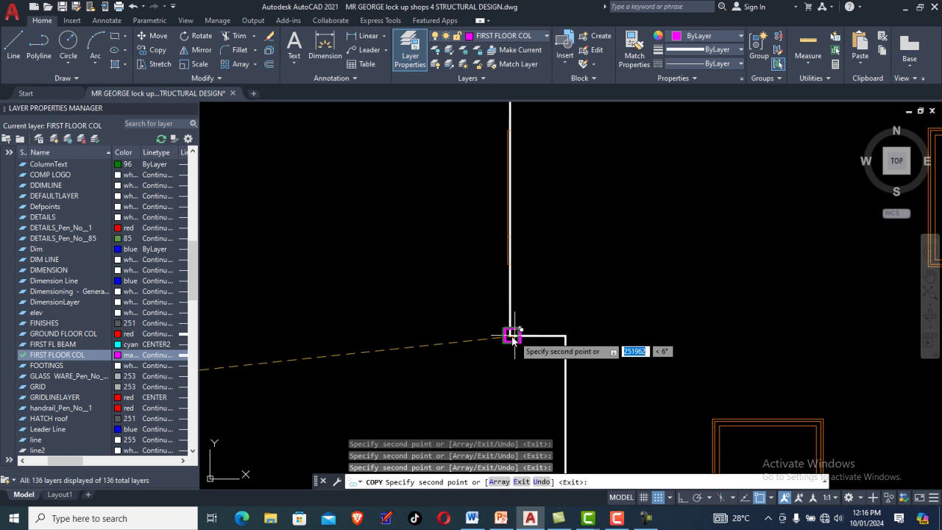
# Step: Copy the column to grid E's intersections with grid lines 5 and 4 along the Line 2 terrace edge on the first floor plan
pyautogui.scroll(-4, 488, 331)
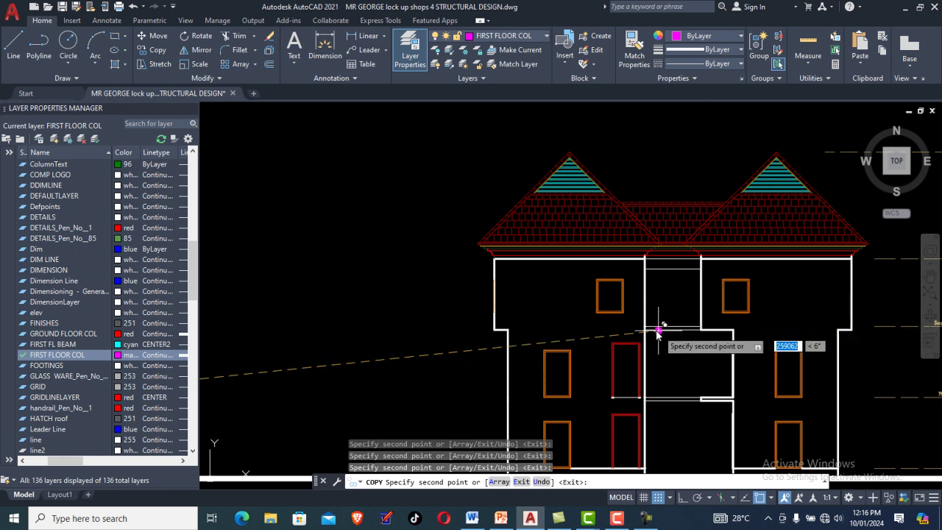
pyautogui.scroll(-6, 641, 317)
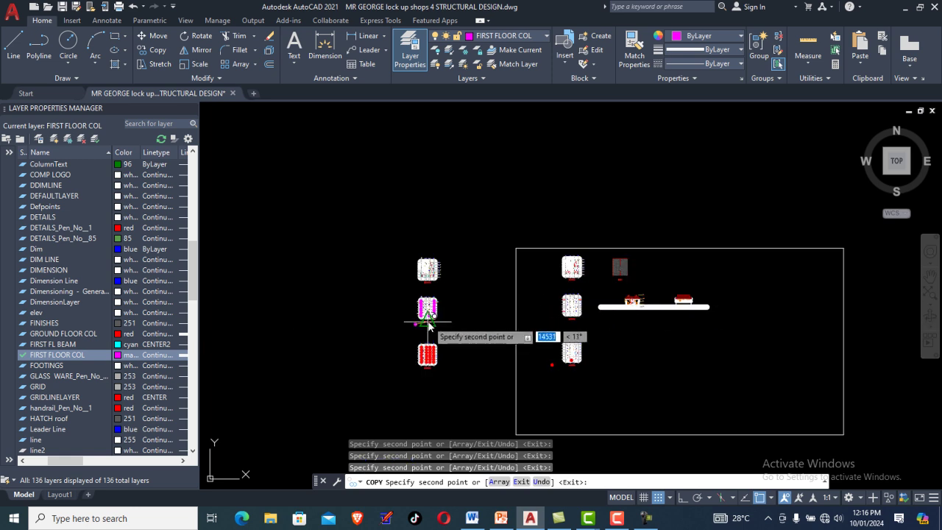
pyautogui.scroll(6, 427, 318)
pyautogui.moveTo(427, 305); pyautogui.dragTo(338, 331, button='middle')
pyautogui.moveTo(538, 278); pyautogui.dragTo(537, 350, button='middle')
pyautogui.scroll(4, 486, 258)
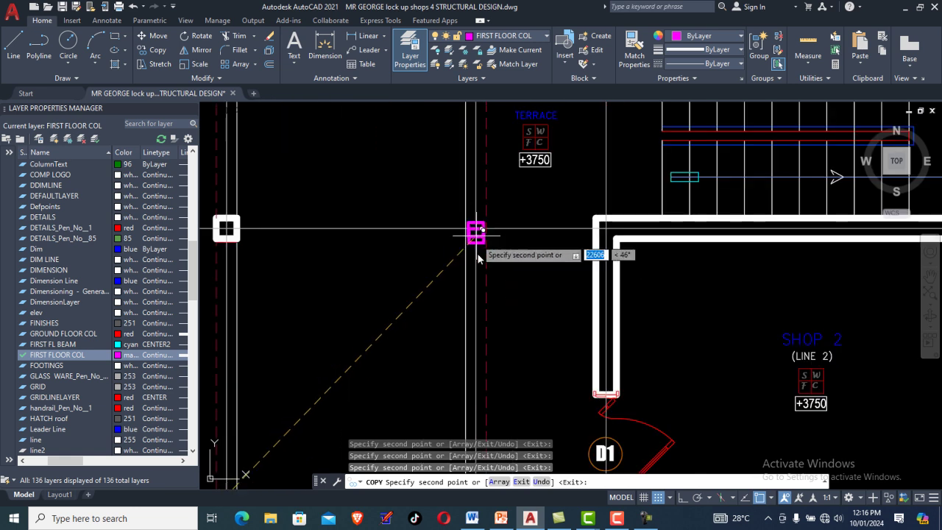
pyautogui.scroll(-4, 476, 230)
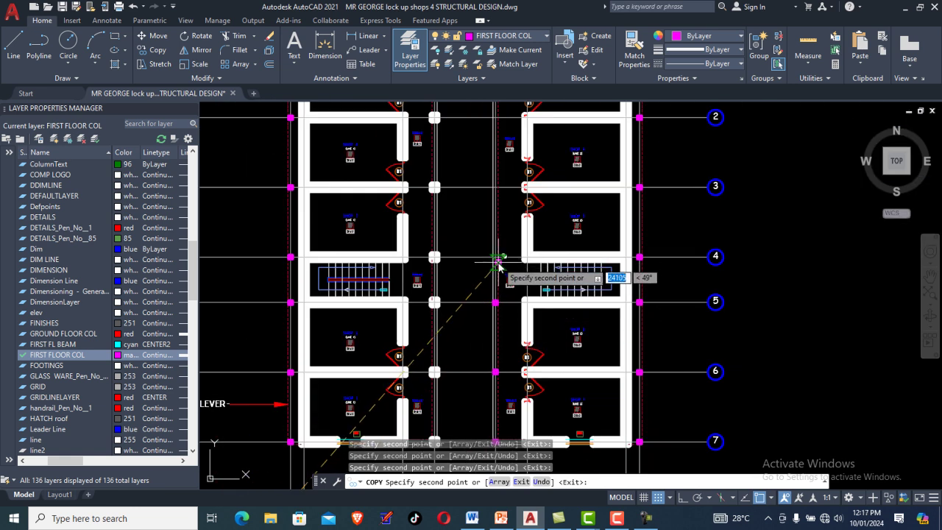
pyautogui.scroll(4, 500, 254)
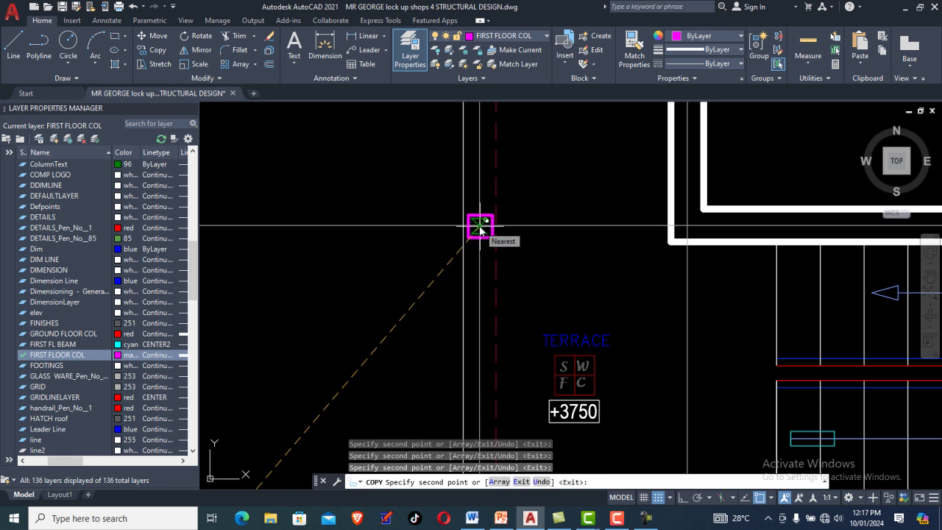
pyautogui.scroll(-3, 500, 324)
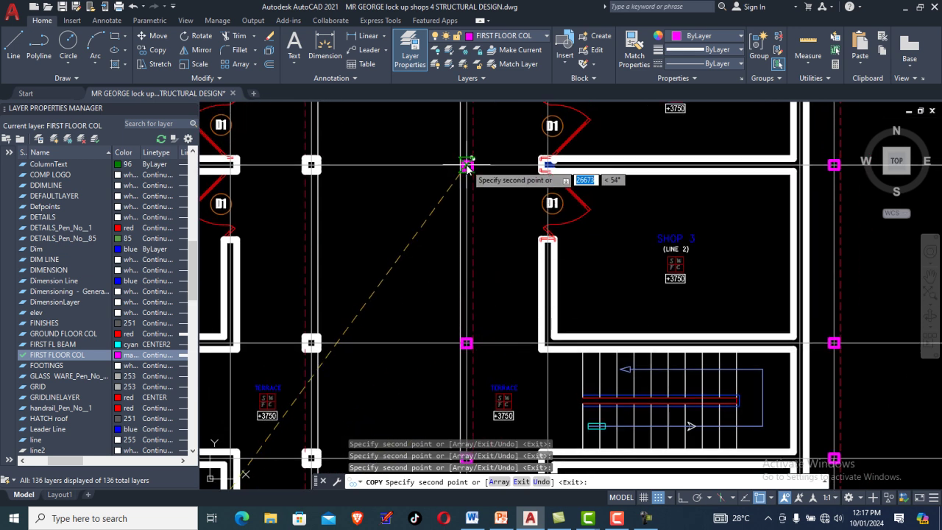
# Step: Place column copies at grid E's intersections with grid lines 3, 2 and 1 up to the terrace corner
pyautogui.scroll(-3, 495, 287)
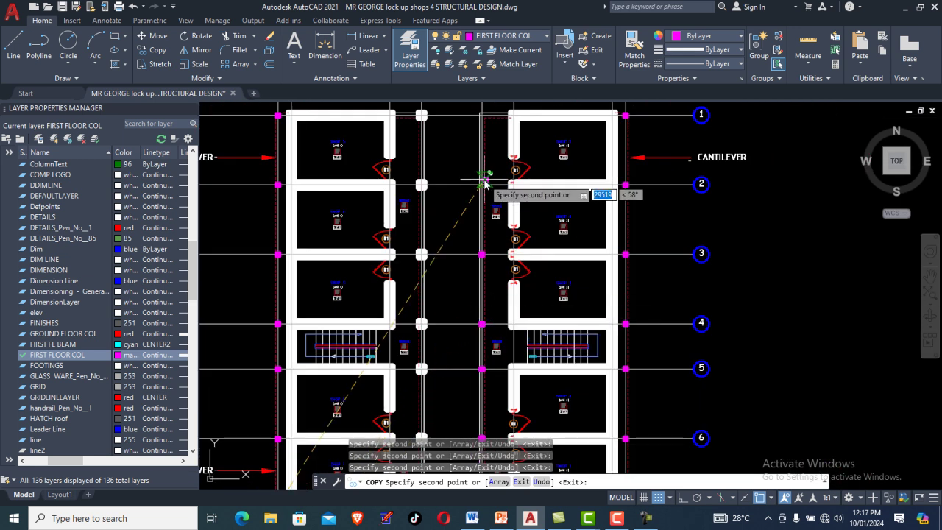
pyautogui.scroll(5, 484, 188)
pyautogui.scroll(2, 484, 190)
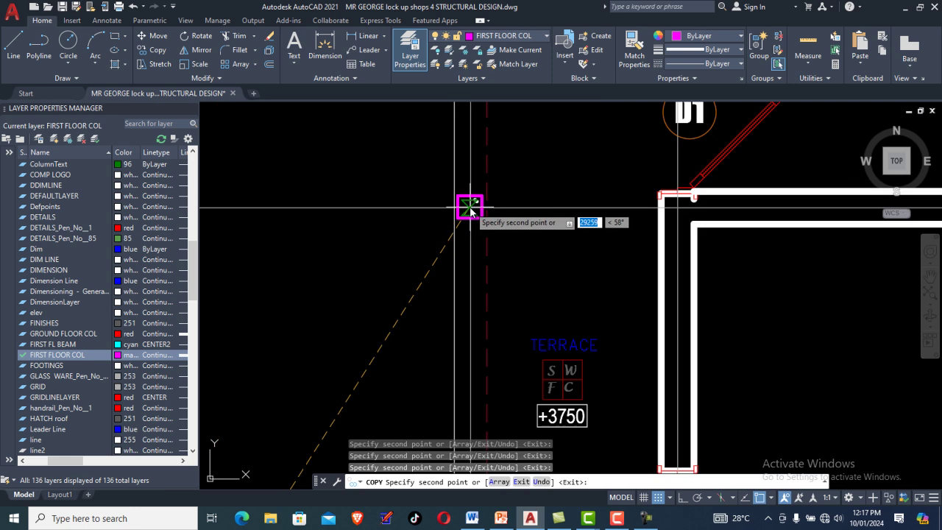
pyautogui.scroll(-3, 491, 306)
pyautogui.scroll(3, 488, 189)
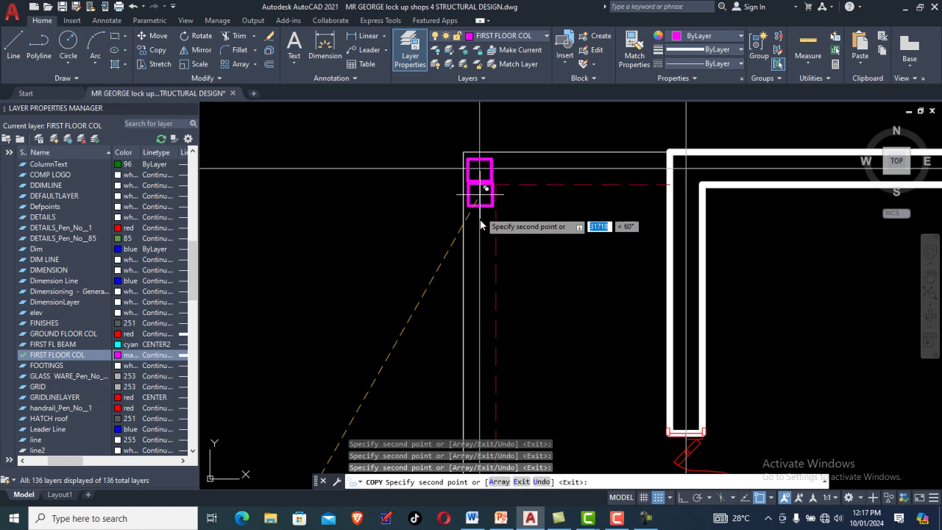
pyautogui.scroll(-4, 481, 267)
# Step: Copy the column to grid D's intersections with grid lines 7 and 6 beside the Line 1 terrace
pyautogui.moveTo(625, 327); pyautogui.dragTo(557, 190, button='middle')
pyautogui.scroll(-3, 558, 190)
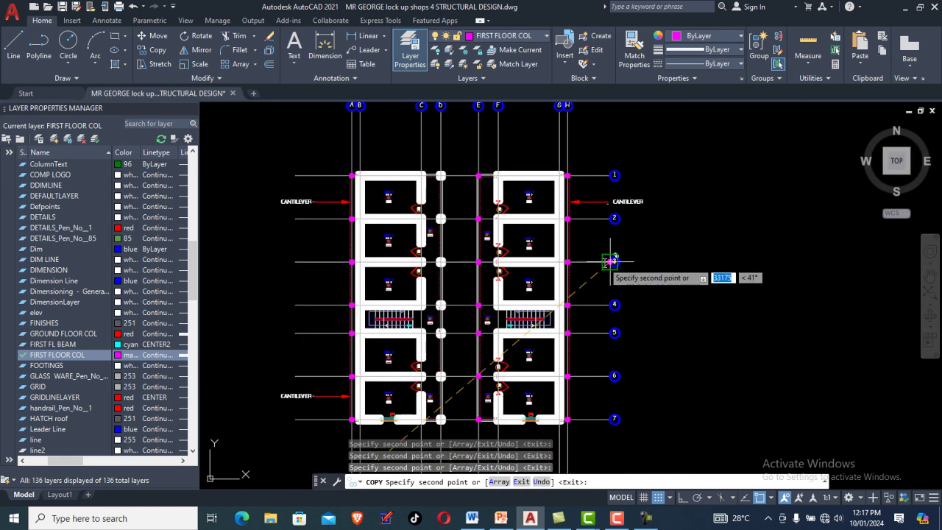
pyautogui.moveTo(457, 376); pyautogui.dragTo(512, 341, button='middle')
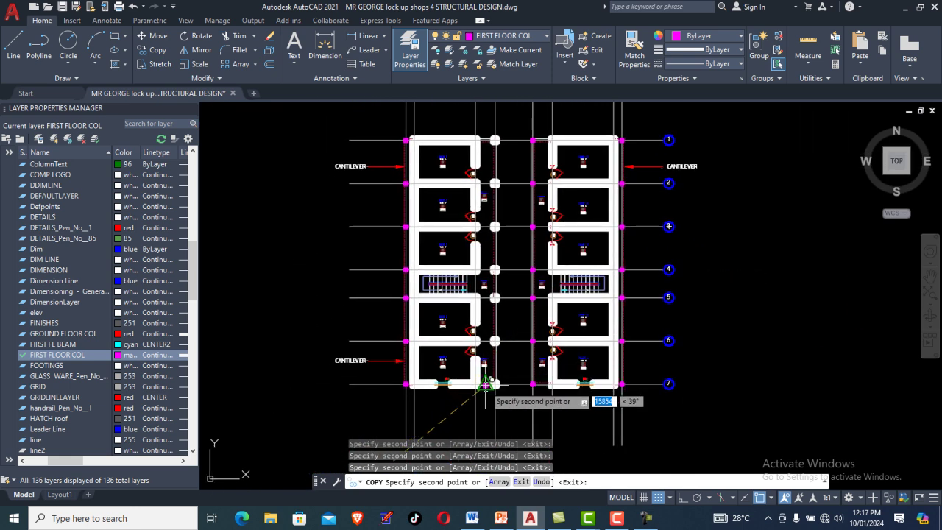
pyautogui.scroll(6, 511, 341)
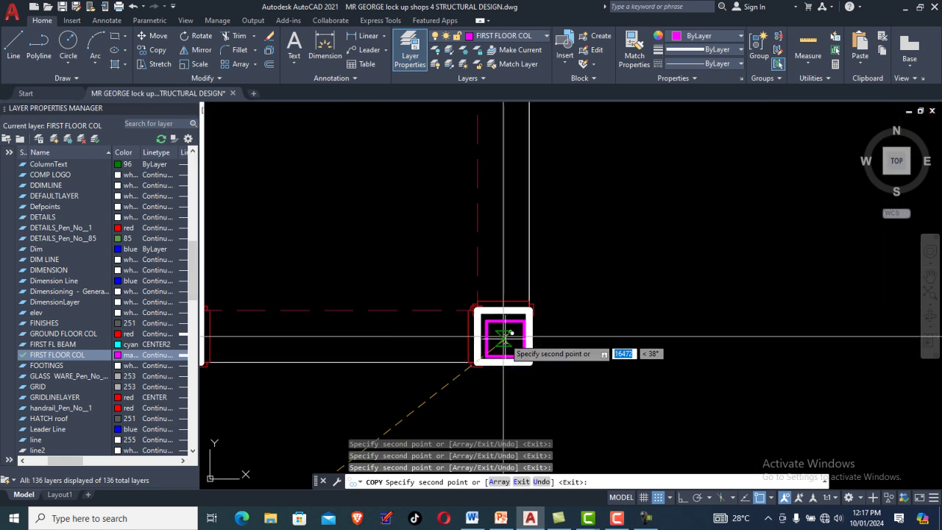
pyautogui.scroll(-5, 510, 359)
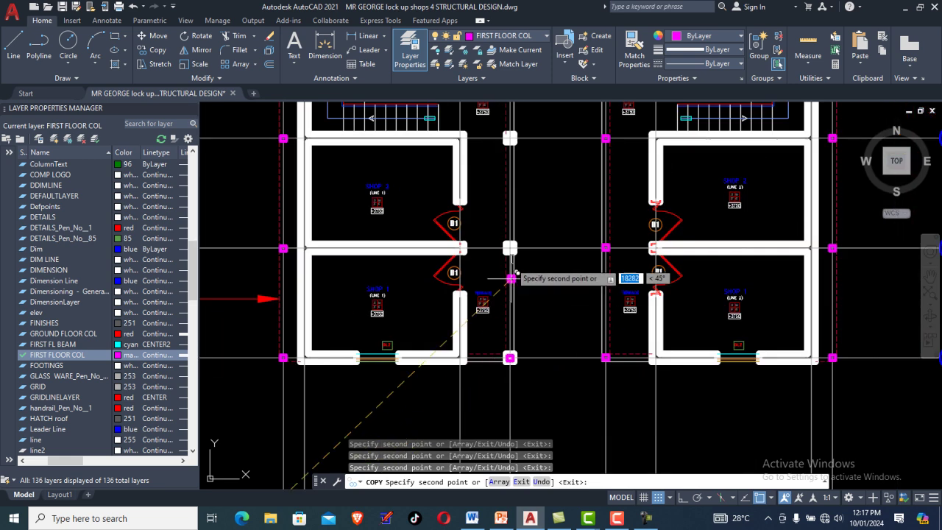
pyautogui.scroll(5, 510, 278)
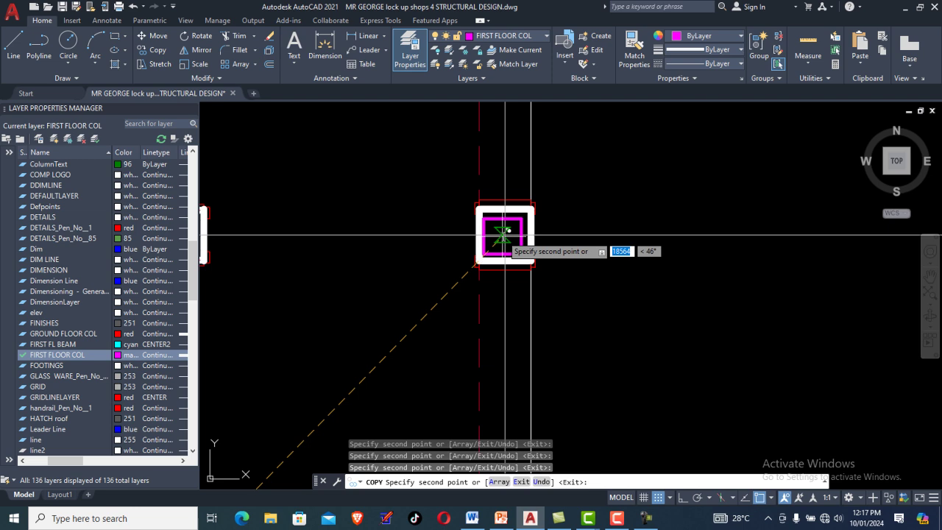
pyautogui.scroll(-5, 512, 344)
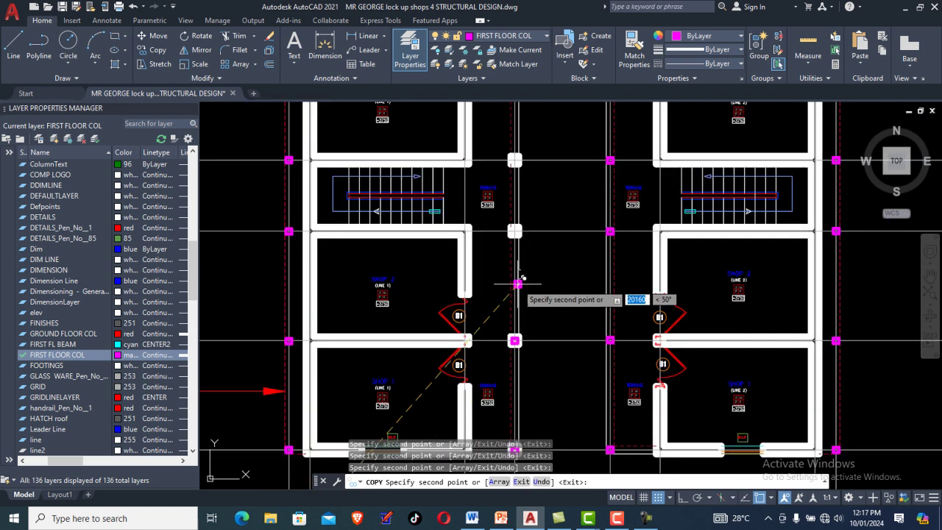
# Step: Copy the column to grid D's intersections with grid lines 5 and 4 beside the Line 1 staircase
pyautogui.scroll(5, 518, 281)
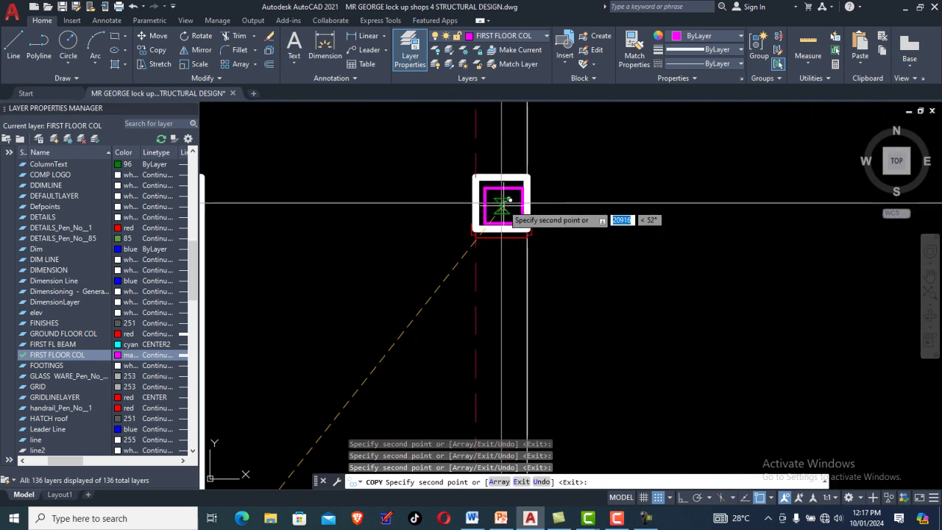
pyautogui.scroll(-5, 516, 313)
pyautogui.scroll(4, 516, 272)
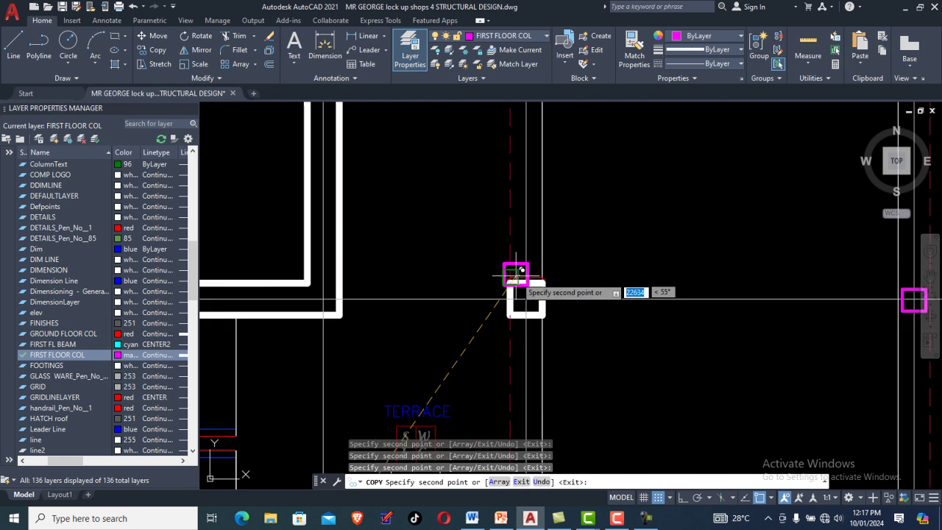
pyautogui.scroll(-4, 527, 300)
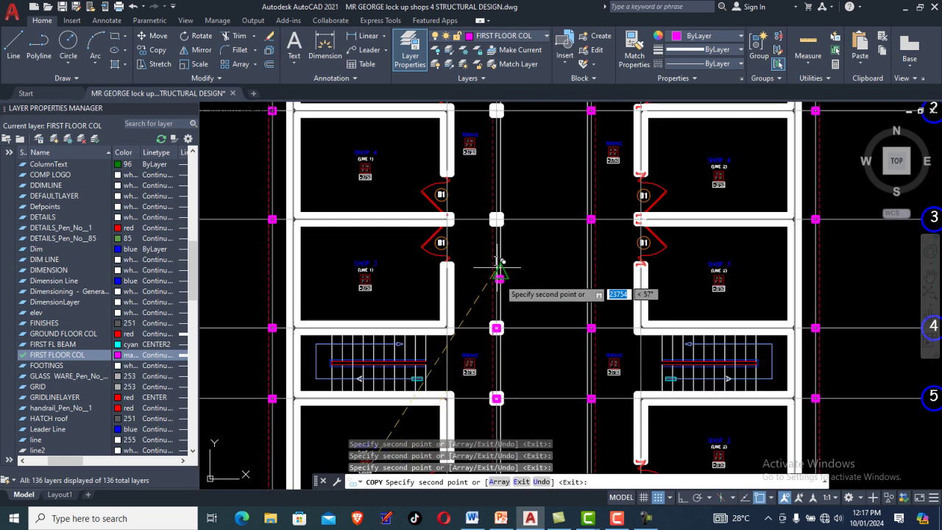
# Step: Place the remaining column copies on grid D at grid lines 3, 2 and 1, and end the Copy command
pyautogui.scroll(4, 486, 219)
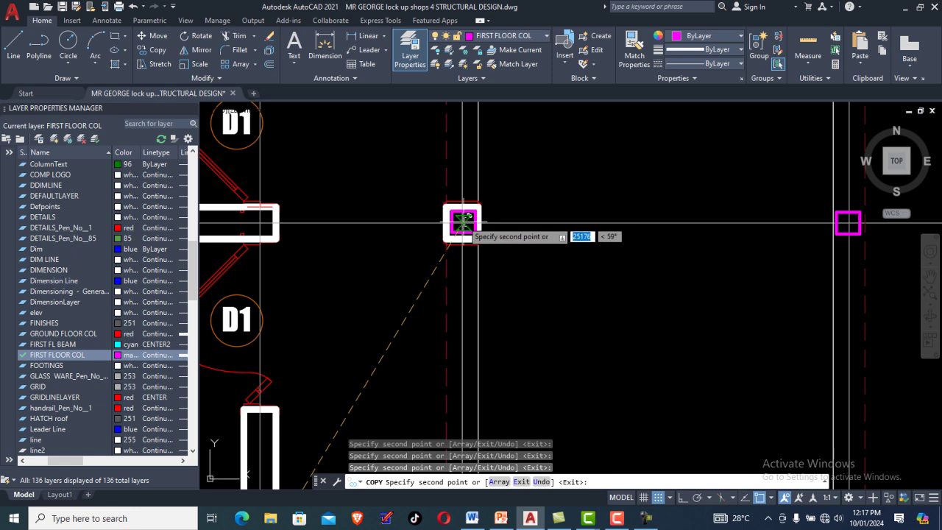
pyautogui.scroll(-4, 473, 284)
pyautogui.scroll(4, 479, 256)
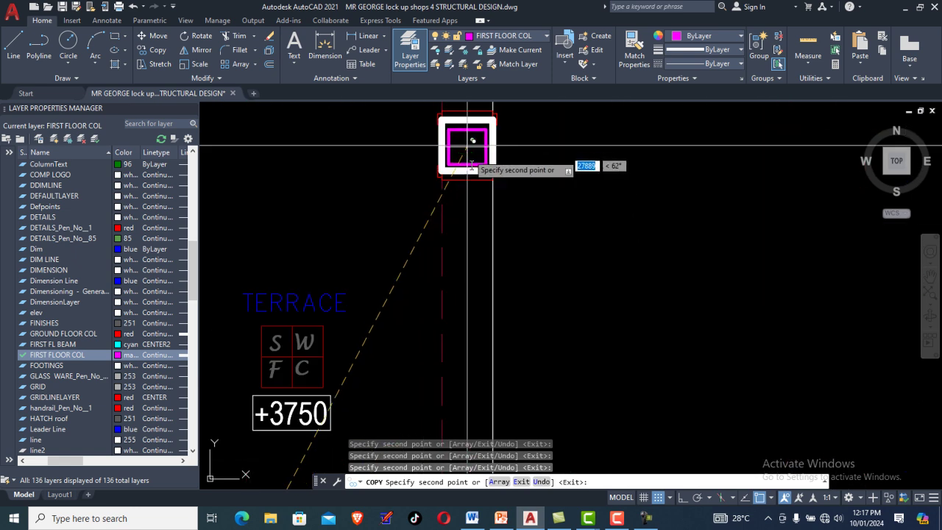
pyautogui.scroll(-4, 469, 334)
pyautogui.scroll(4, 471, 197)
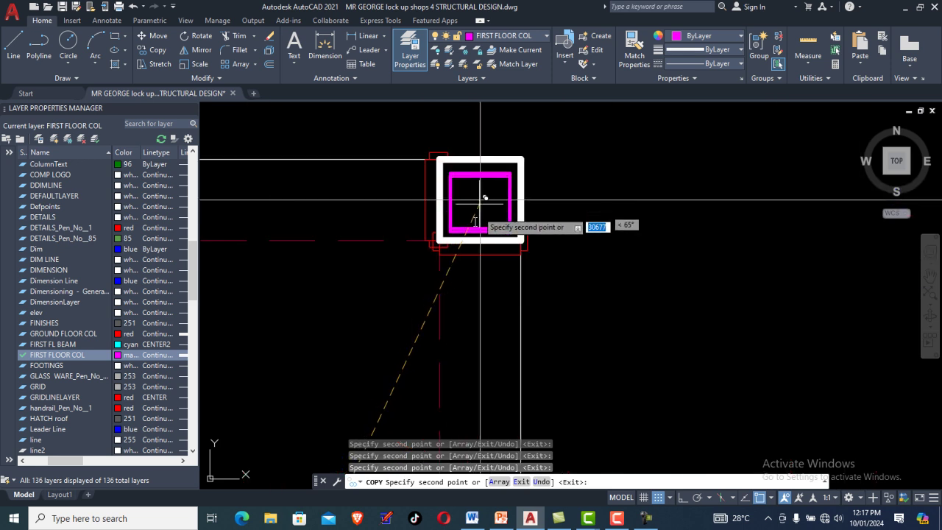
pyautogui.scroll(-4, 469, 237)
pyautogui.scroll(-4, 468, 237)
pyautogui.moveTo(469, 211); pyautogui.dragTo(427, 181, button='middle')
pyautogui.rightClick(430, 232)
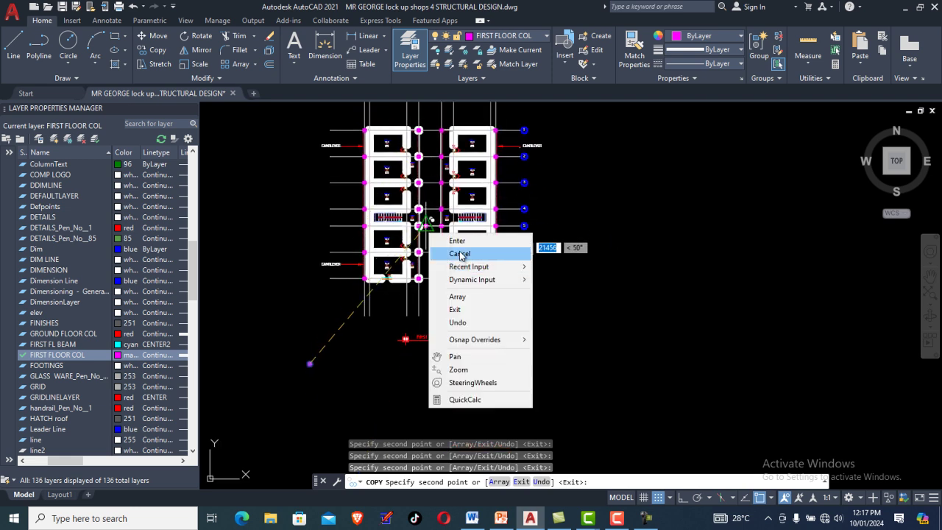
pyautogui.click(461, 249)
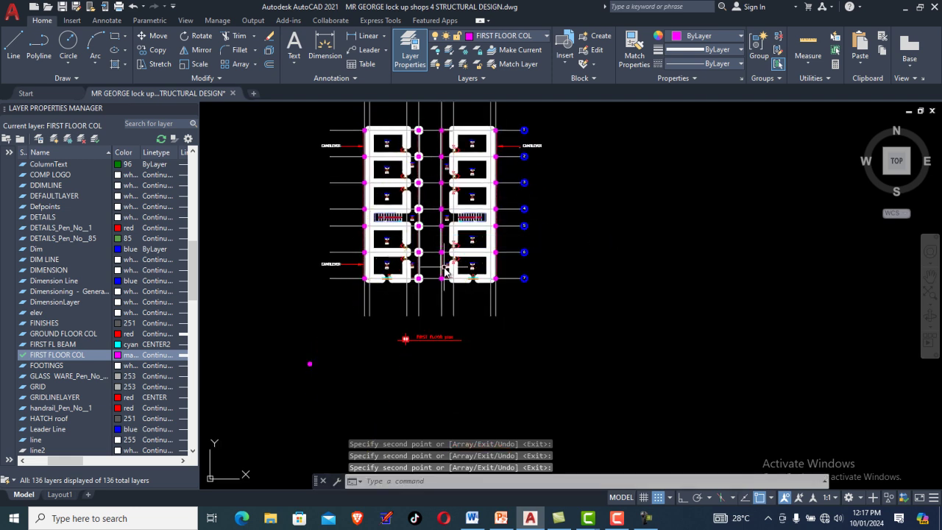
# Step: Select all similar red ground floor columns and copy them from grid intersection B-7 onto the first floor plan's B-7 intersection
pyautogui.scroll(-2, 463, 316)
pyautogui.scroll(2, 460, 302)
pyautogui.scroll(-1, 464, 324)
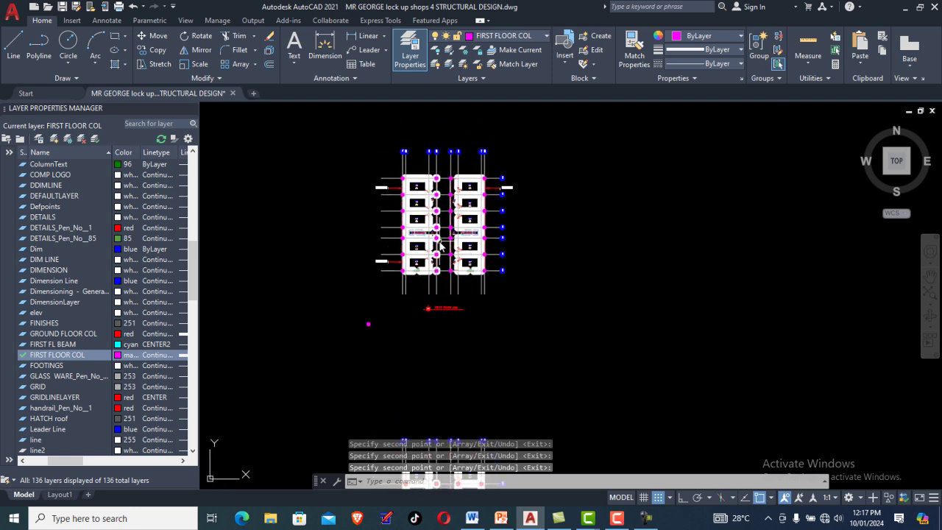
pyautogui.scroll(-2, 440, 254)
pyautogui.moveTo(442, 278); pyautogui.dragTo(442, 190, button='middle')
pyautogui.scroll(5, 441, 329)
pyautogui.scroll(2, 339, 303)
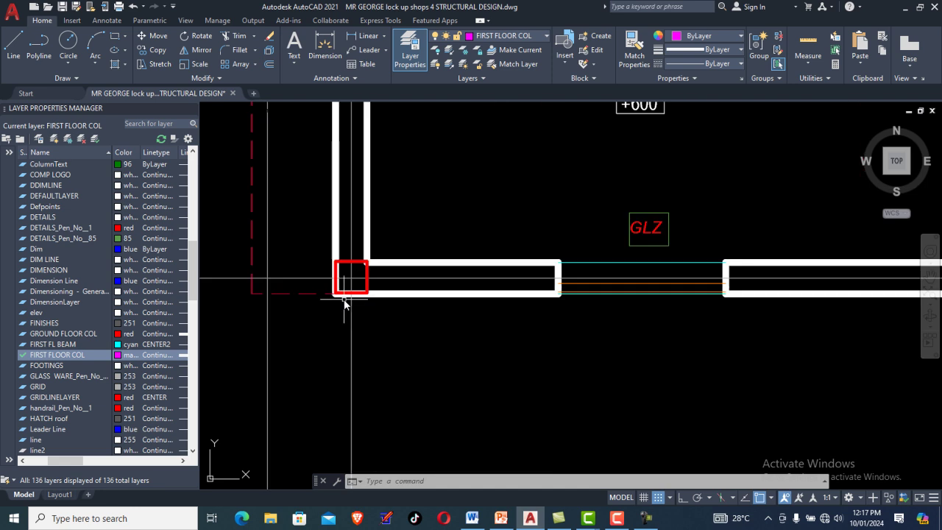
pyautogui.click(354, 294)
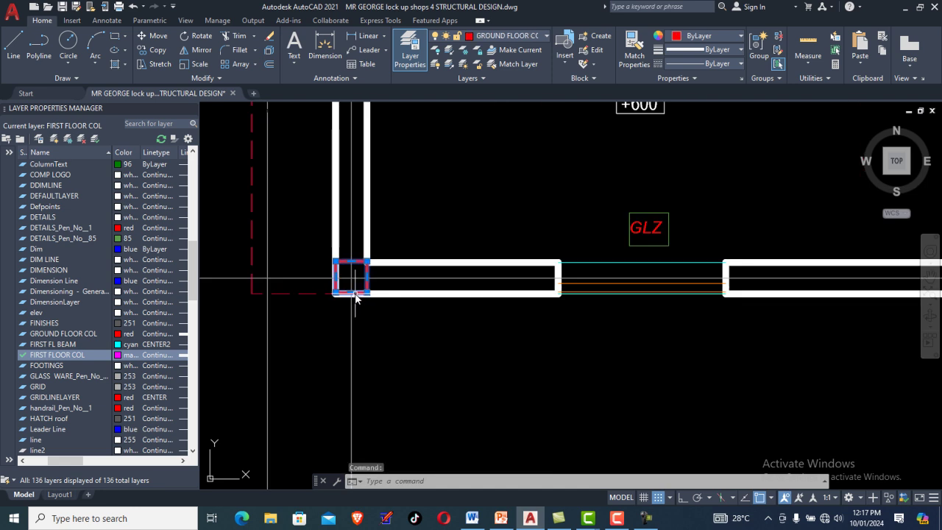
pyautogui.rightClick(355, 295)
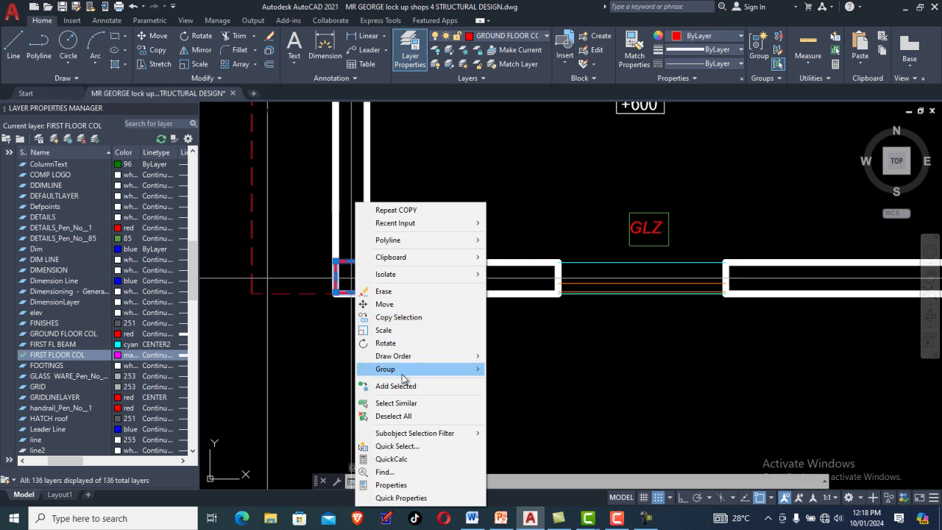
pyautogui.click(404, 404)
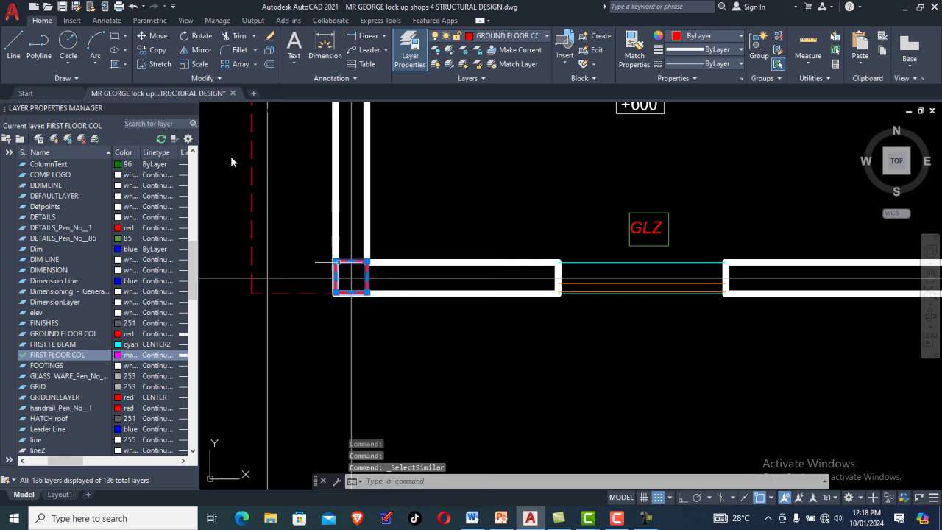
pyautogui.click(157, 51)
pyautogui.click(352, 284)
pyautogui.scroll(-6, 357, 331)
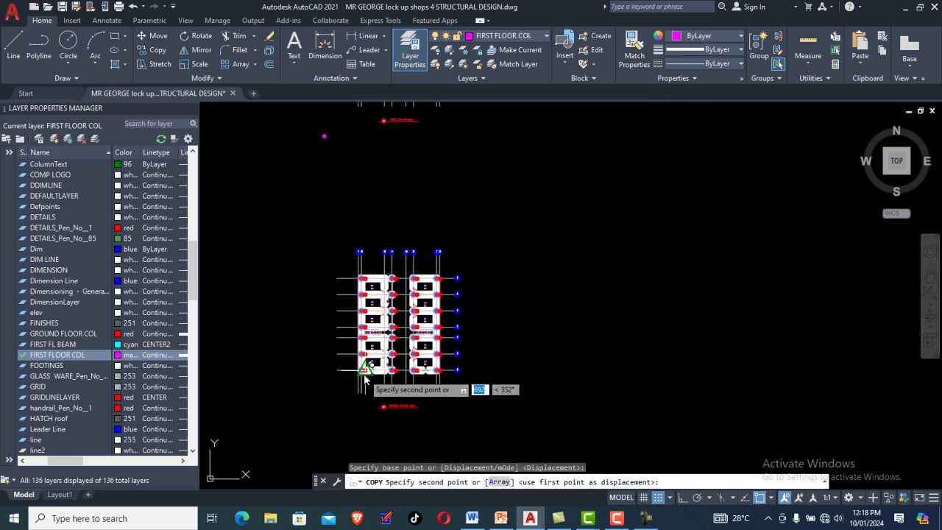
pyautogui.scroll(-2, 364, 379)
pyautogui.scroll(6, 372, 187)
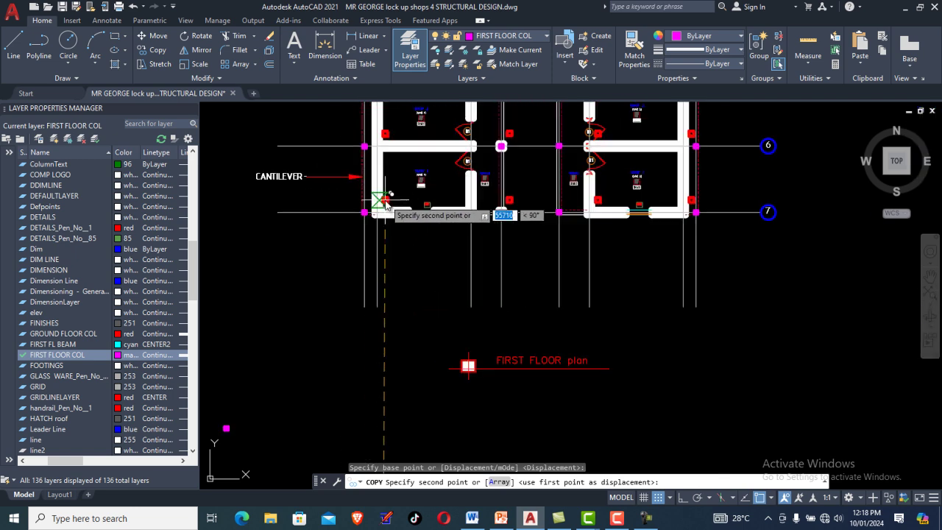
pyautogui.scroll(4, 382, 207)
pyautogui.scroll(3, 371, 210)
pyautogui.scroll(2, 360, 217)
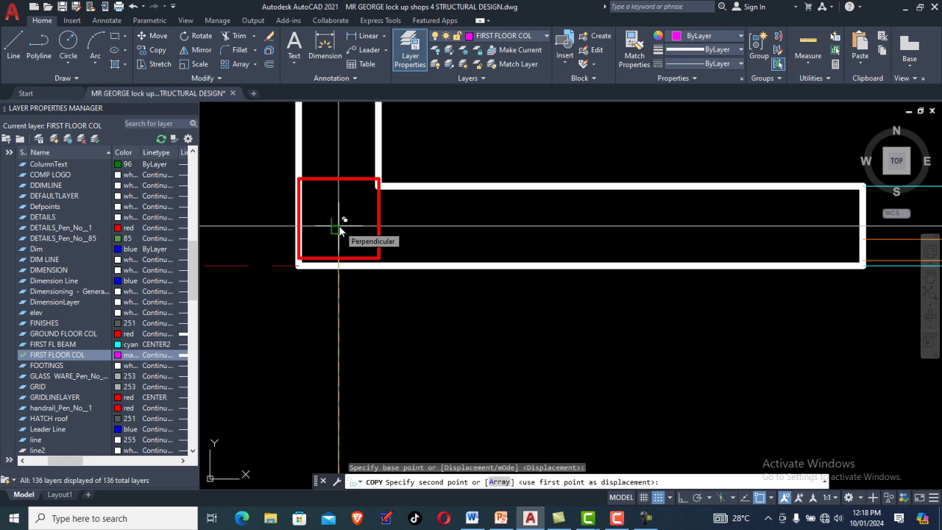
pyautogui.click(338, 231)
pyautogui.scroll(-8, 337, 288)
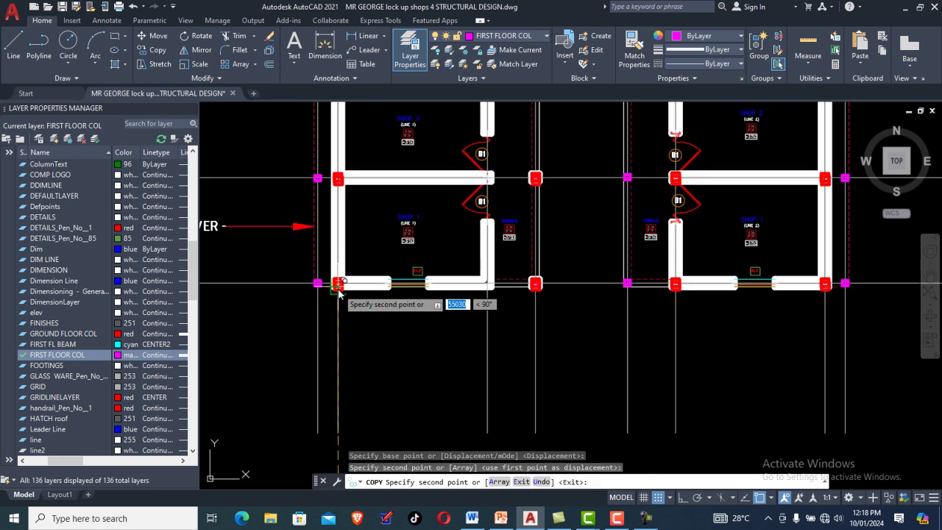
pyautogui.scroll(-2, 435, 322)
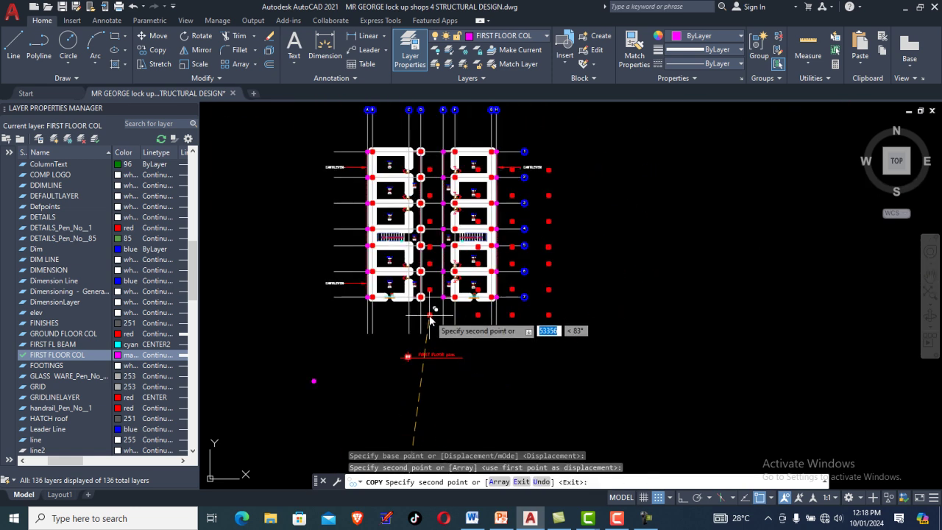
pyautogui.rightClick(552, 286)
pyautogui.click(577, 295)
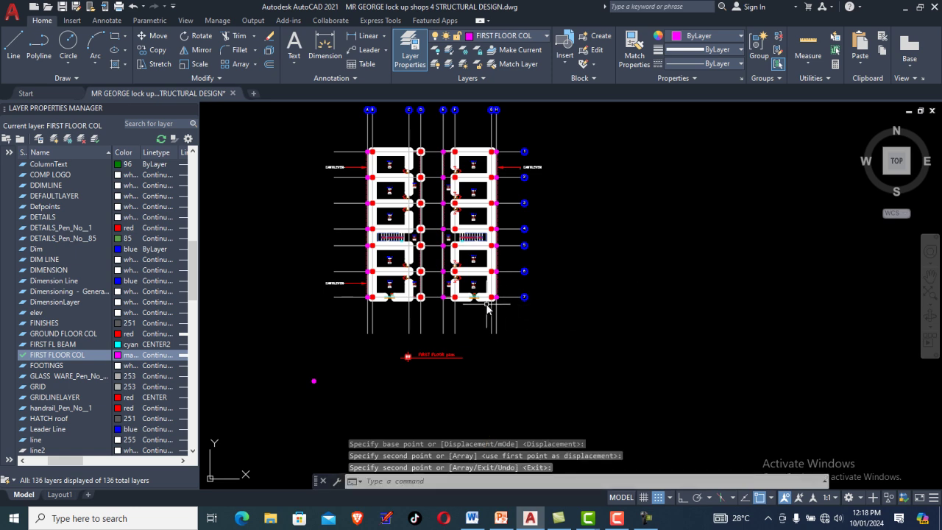
pyautogui.scroll(10, 487, 304)
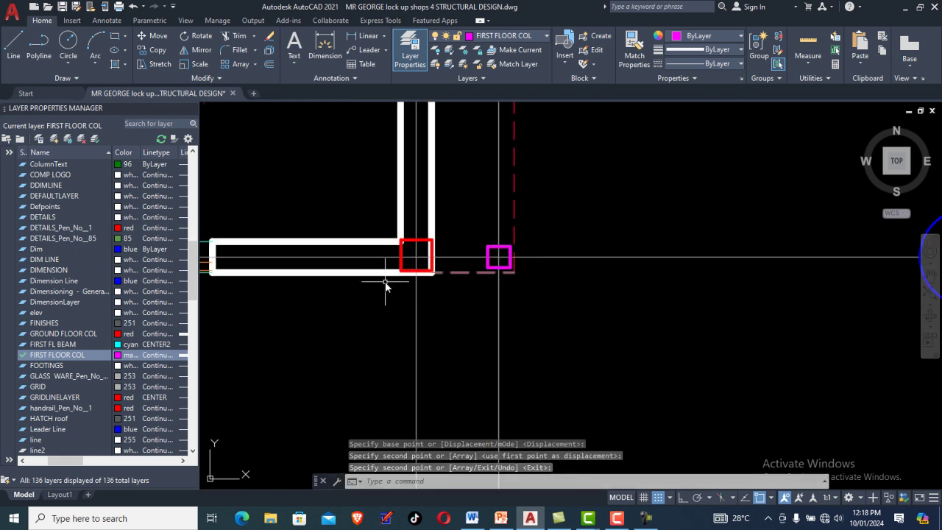
# Step: Examine the overlaid ground and first floor columns along grid line 7 of the first floor plan
pyautogui.scroll(-5, 407, 287)
pyautogui.moveTo(423, 244); pyautogui.dragTo(439, 145, button='middle')
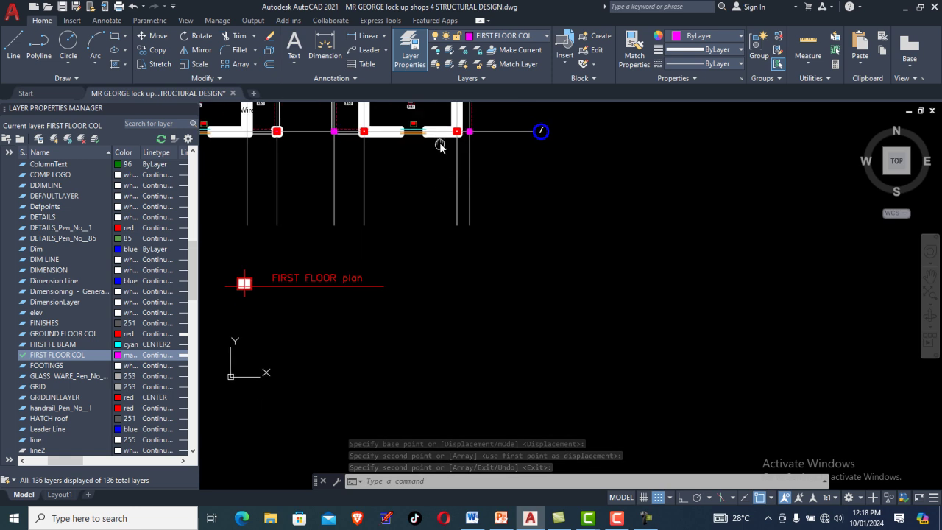
pyautogui.scroll(-3, 439, 185)
pyautogui.scroll(7, 425, 184)
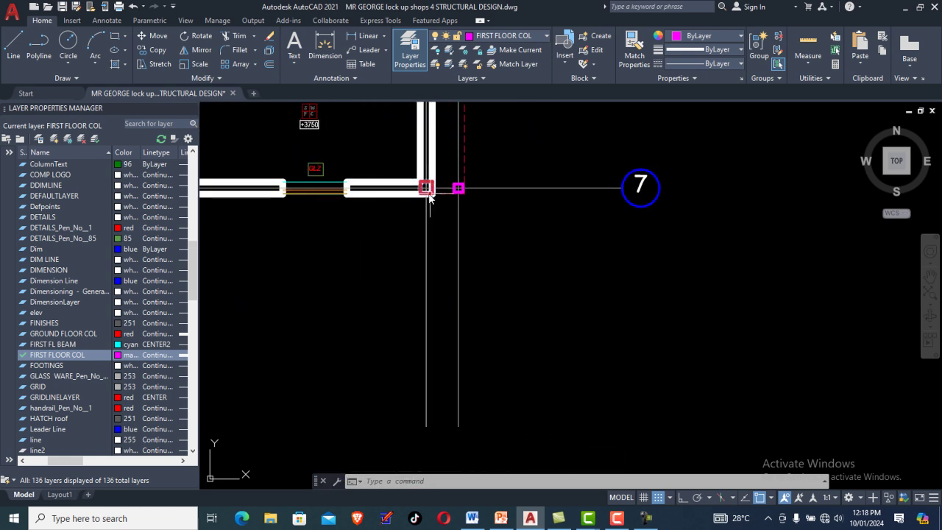
pyautogui.scroll(-10, 427, 200)
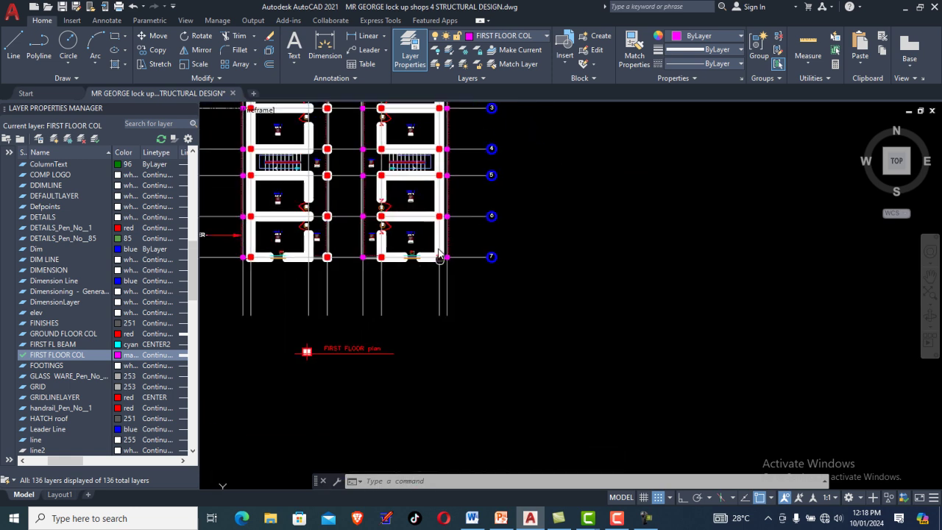
pyautogui.moveTo(433, 218); pyautogui.dragTo(444, 291, button='middle')
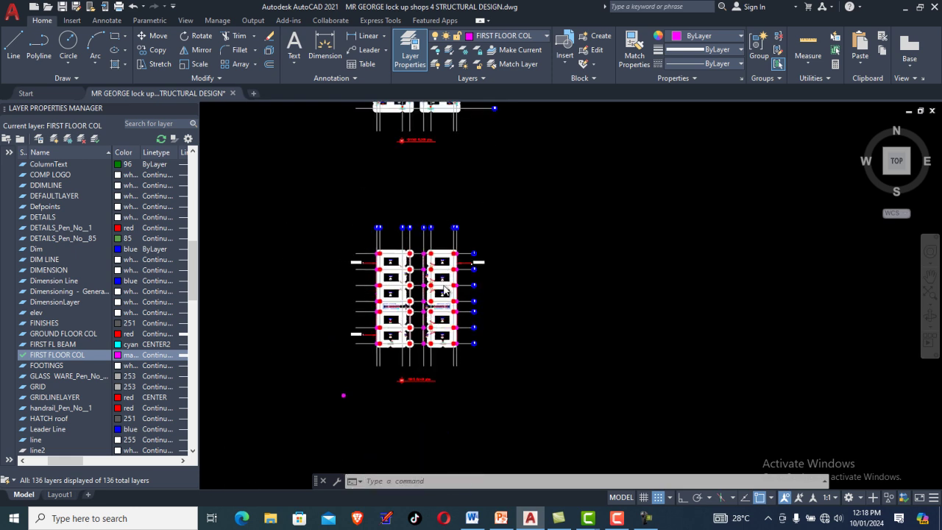
# Step: Examine the projecting upper storey in the building elevation and compare it with the stacked floor plans
pyautogui.scroll(-8, 434, 277)
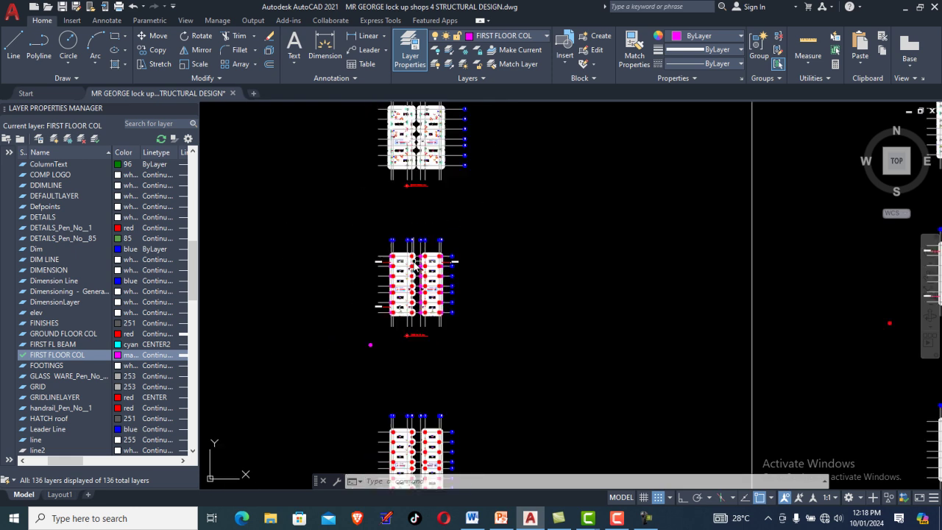
pyautogui.scroll(2, 541, 262)
pyautogui.scroll(10, 552, 269)
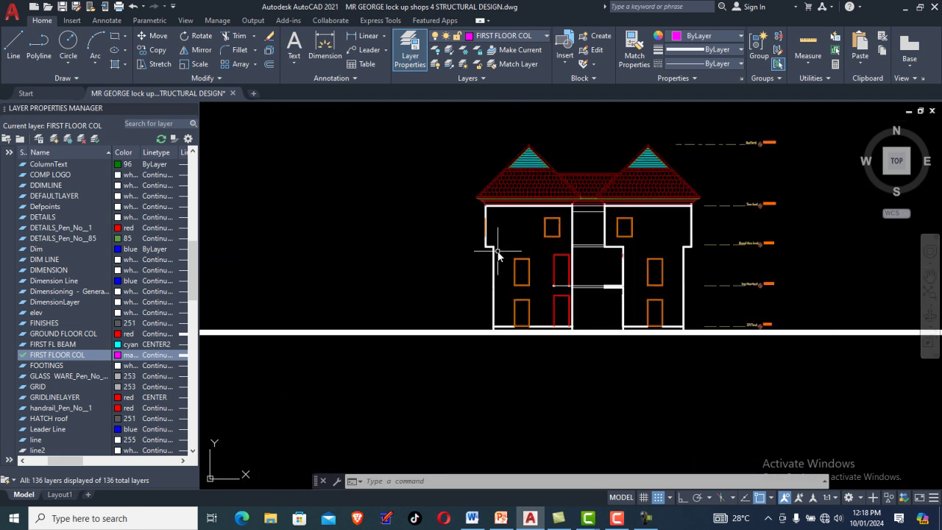
pyautogui.scroll(2, 499, 256)
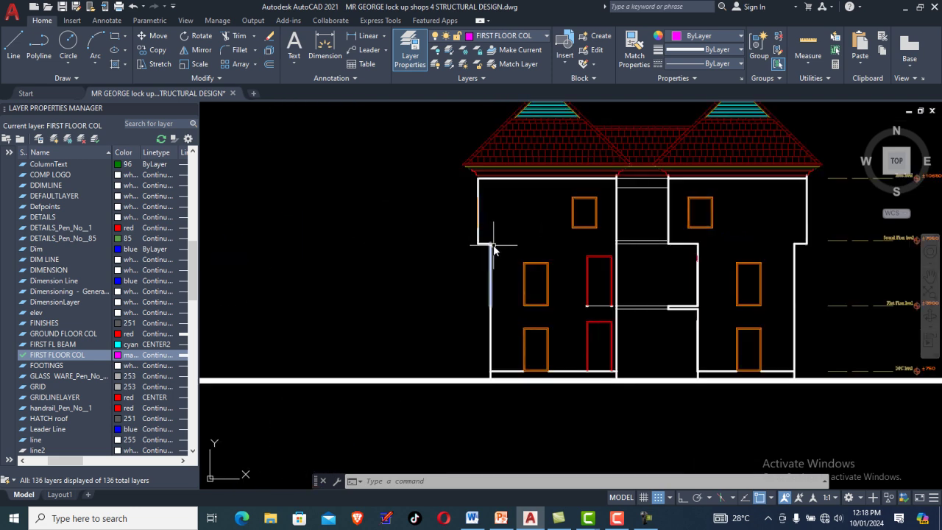
pyautogui.scroll(-8, 604, 271)
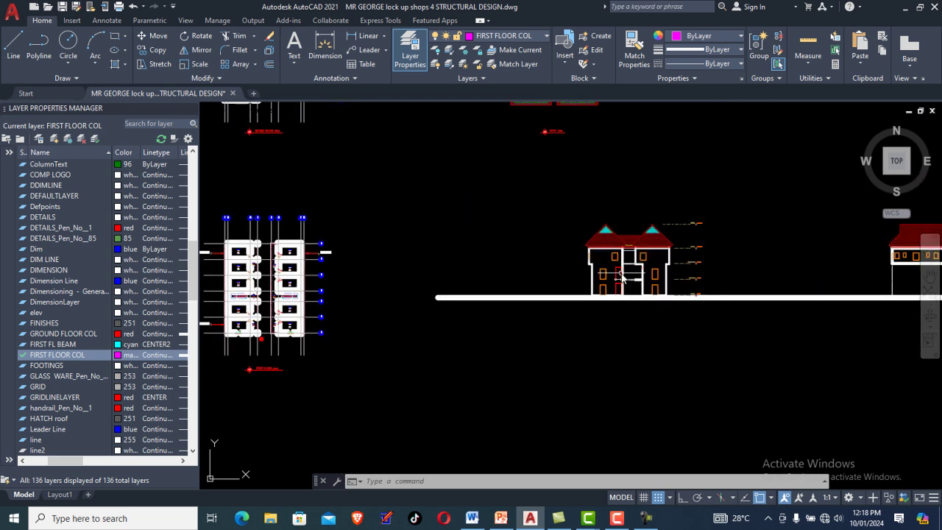
pyautogui.moveTo(444, 271); pyautogui.dragTo(514, 310, button='middle')
pyautogui.scroll(5, 458, 271)
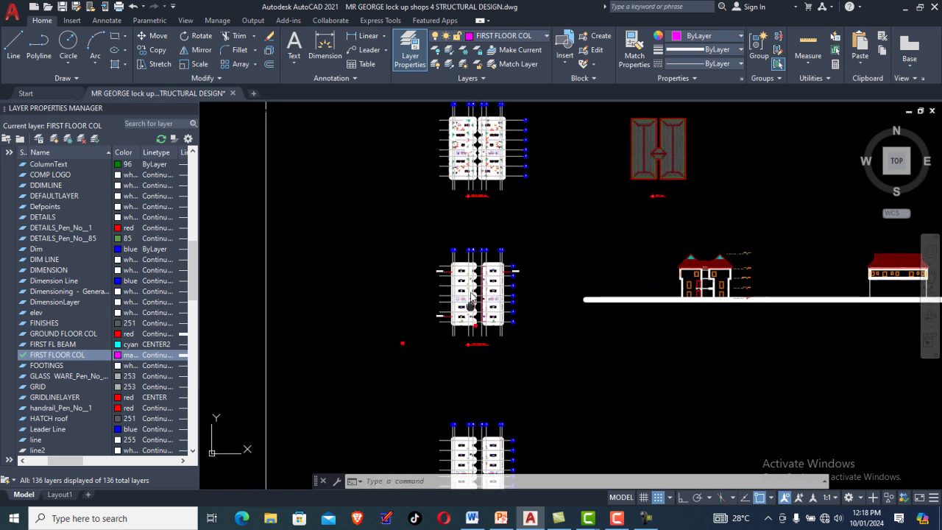
pyautogui.scroll(-5, 458, 271)
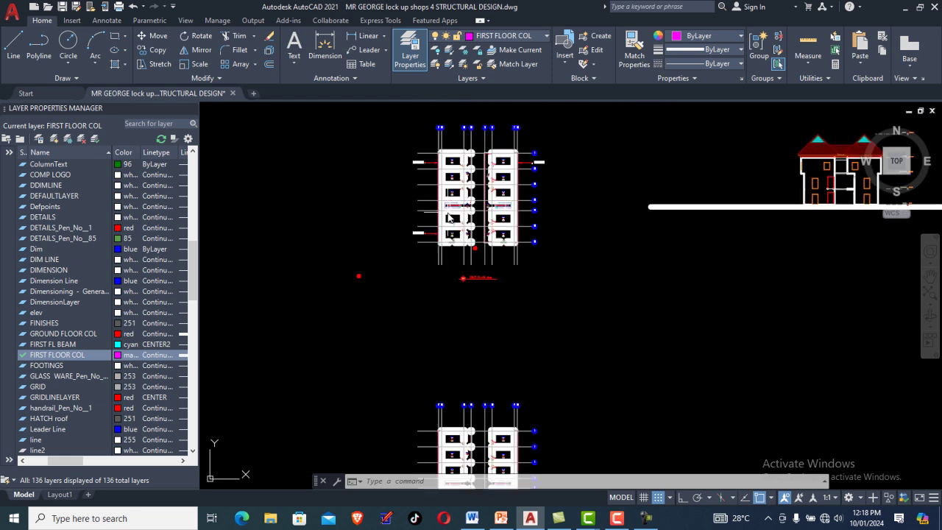
pyautogui.scroll(-3, 454, 218)
pyautogui.scroll(5, 453, 247)
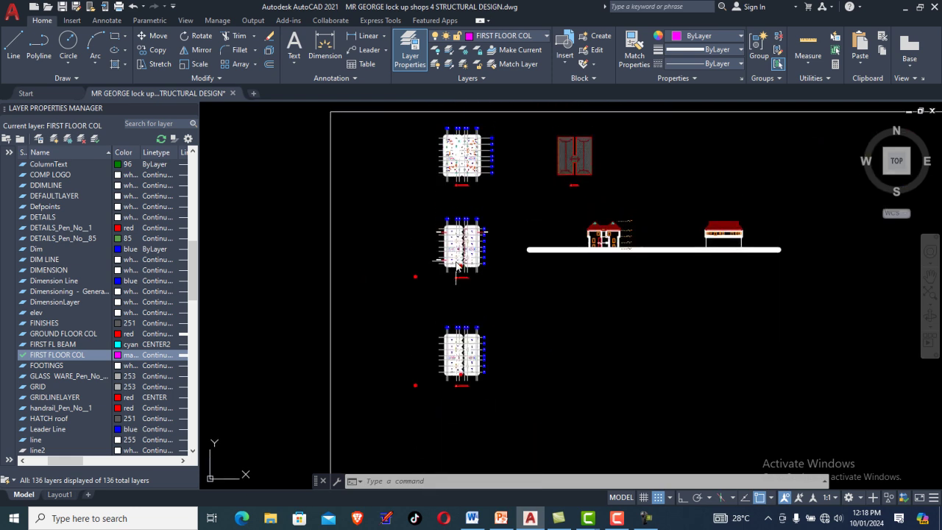
pyautogui.scroll(-5, 541, 274)
pyautogui.scroll(-4, 541, 274)
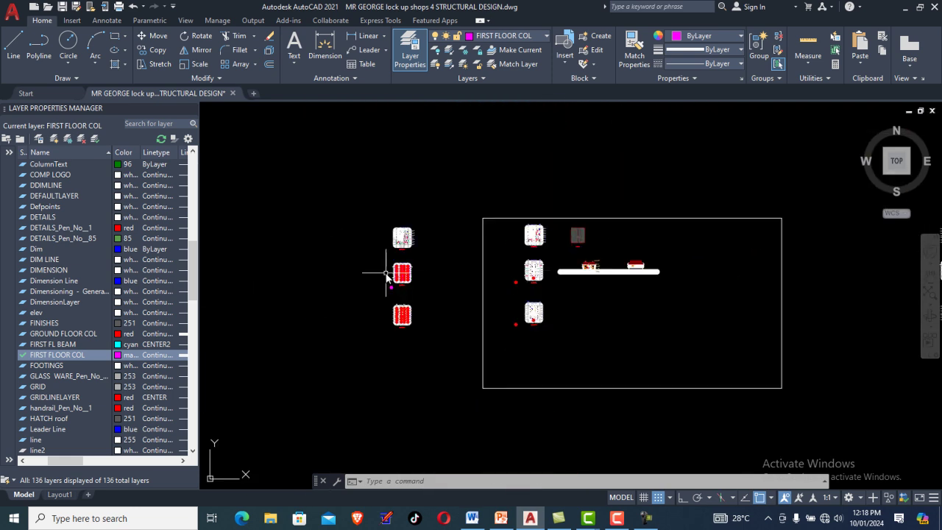
# Step: Inspect the column positions on the first floor plan around the staircases, the terraces and the cantilevered edge beside Shop 5
pyautogui.scroll(6, 390, 282)
pyautogui.scroll(-8, 479, 256)
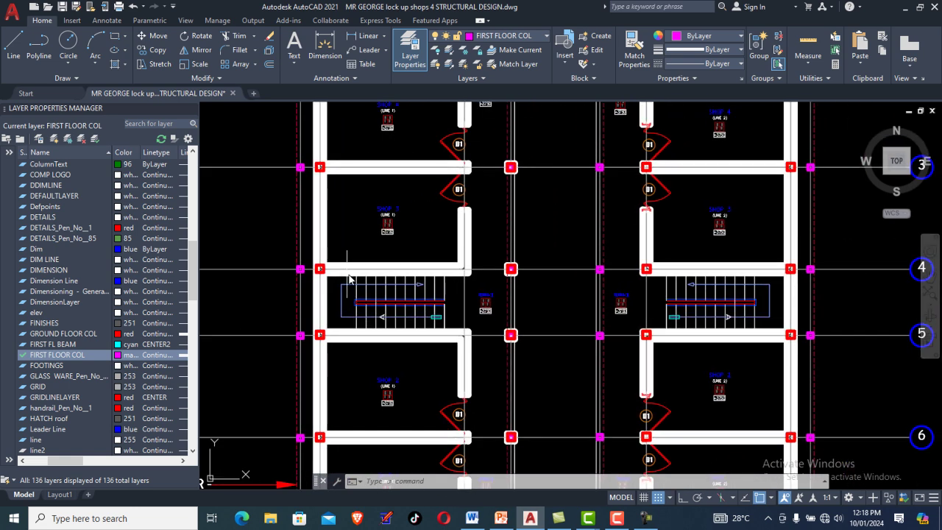
pyautogui.moveTo(472, 250); pyautogui.dragTo(416, 292, button='middle')
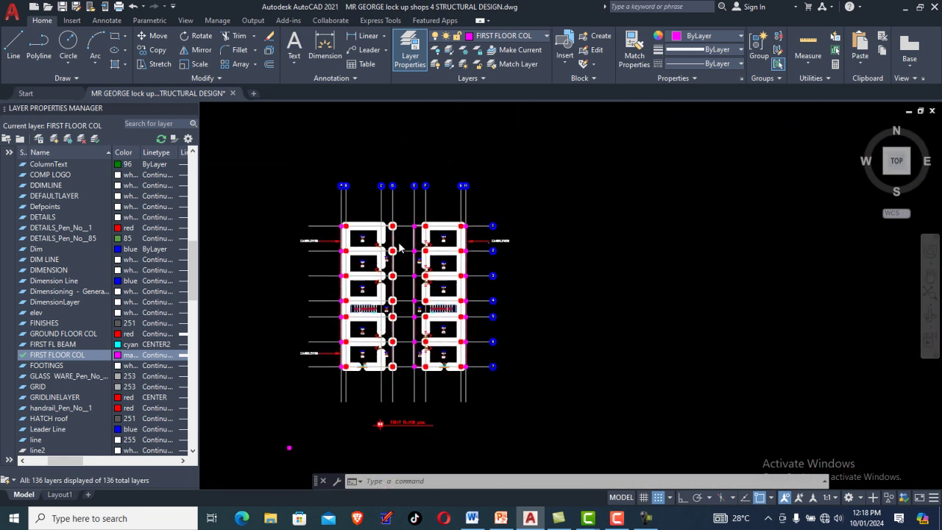
pyautogui.scroll(5, 401, 247)
pyautogui.scroll(-7, 419, 234)
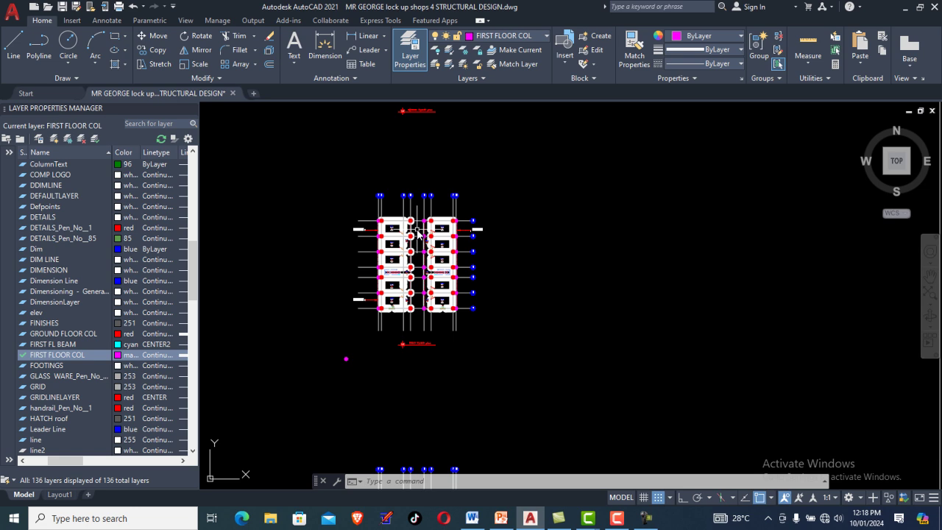
pyautogui.scroll(8, 379, 269)
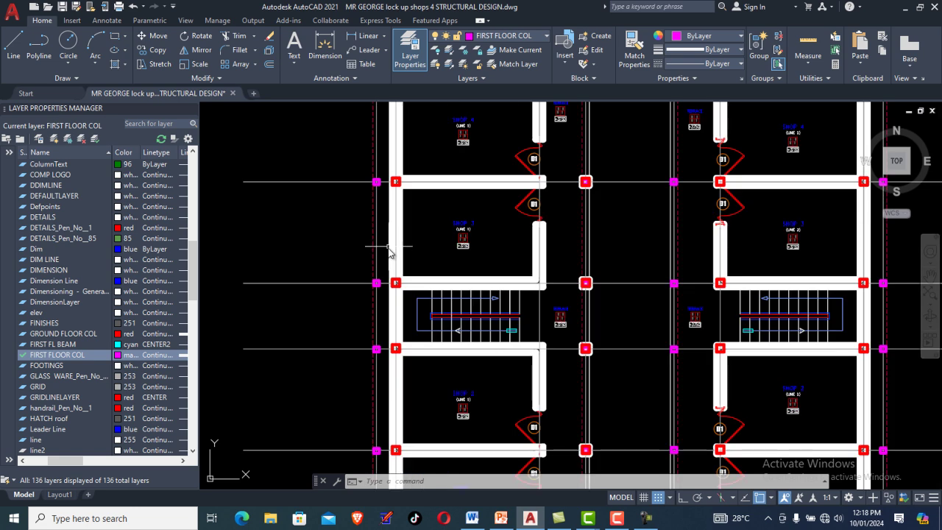
pyautogui.scroll(-5, 390, 245)
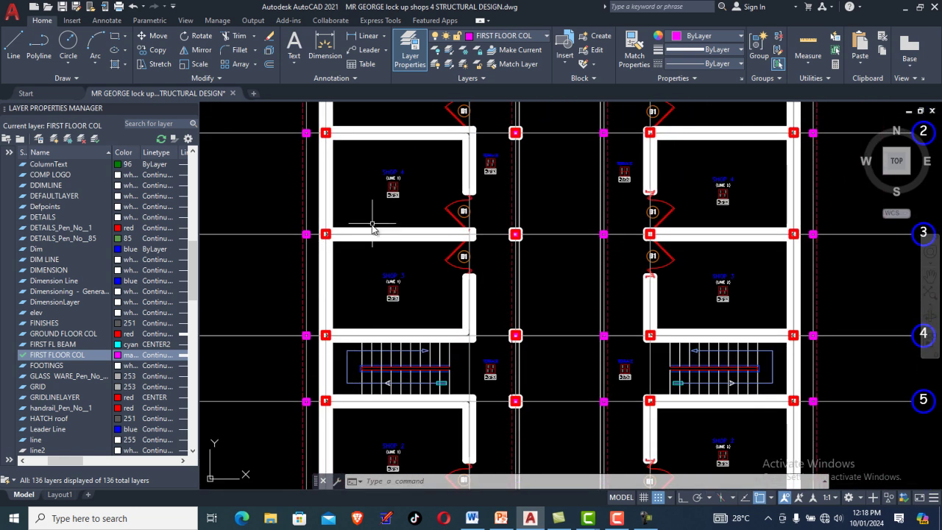
pyautogui.scroll(6, 401, 232)
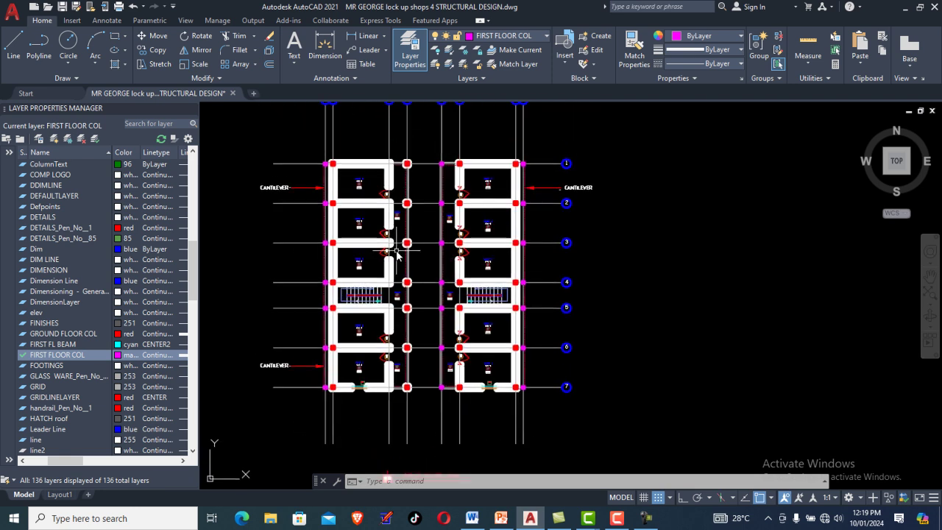
pyautogui.scroll(-8, 384, 224)
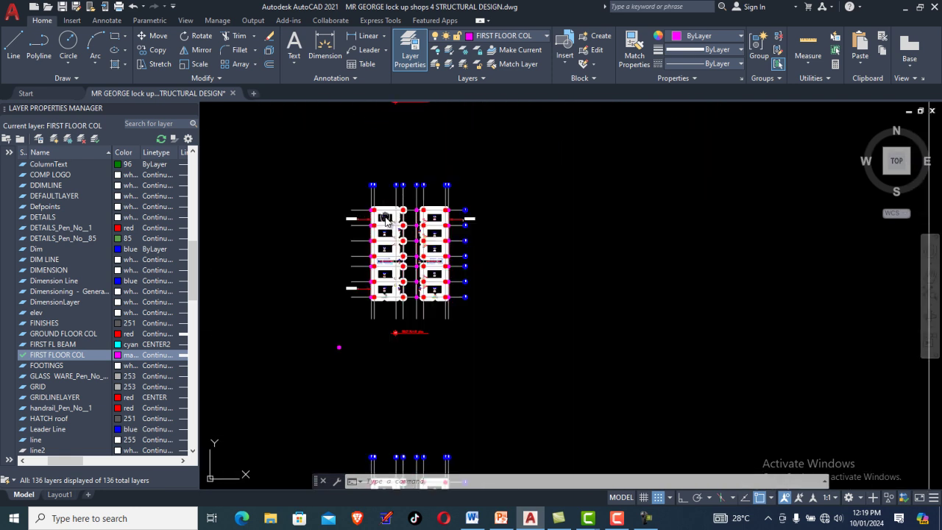
pyautogui.scroll(8, 385, 219)
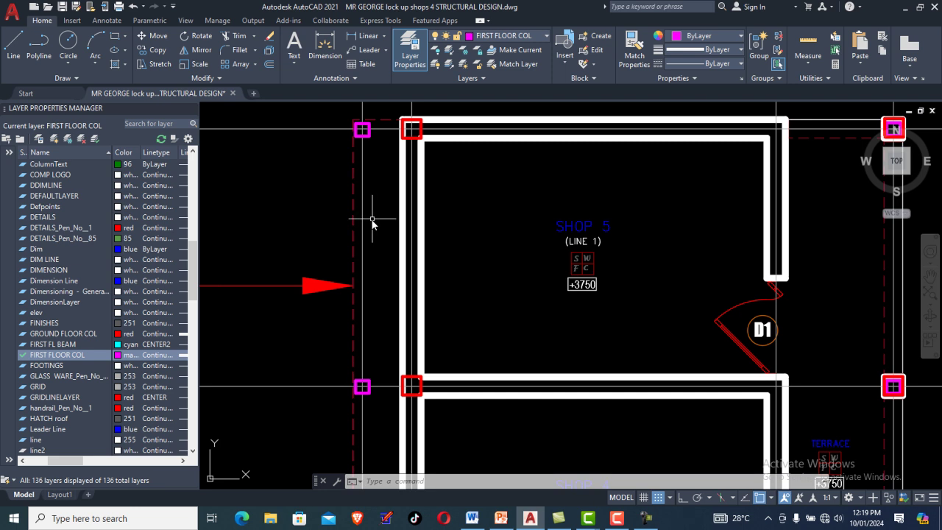
pyautogui.scroll(-3, 373, 224)
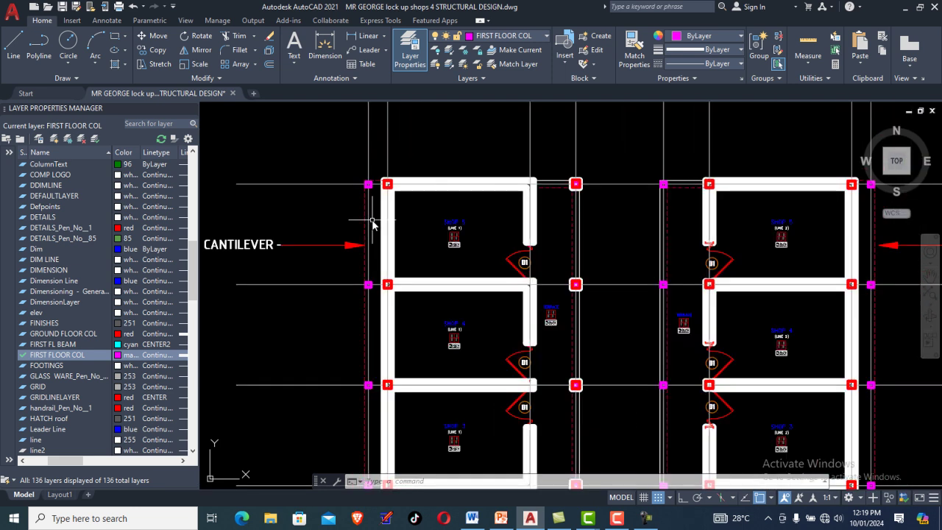
pyautogui.scroll(-2, 372, 224)
# Step: Select all similar red and magenta columns and copy them from grid intersection A-1 onto the second floor plan's A-1 intersection
pyautogui.scroll(5, 381, 202)
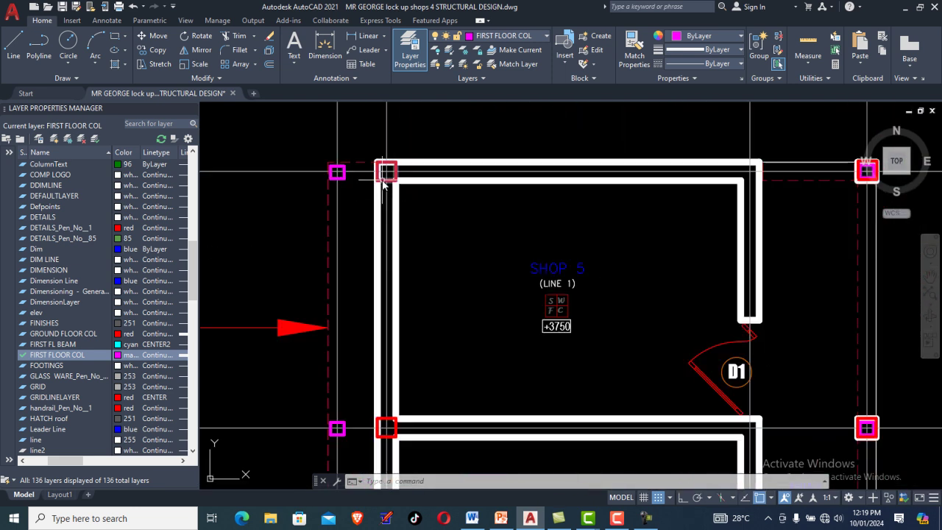
pyautogui.rightClick(383, 184)
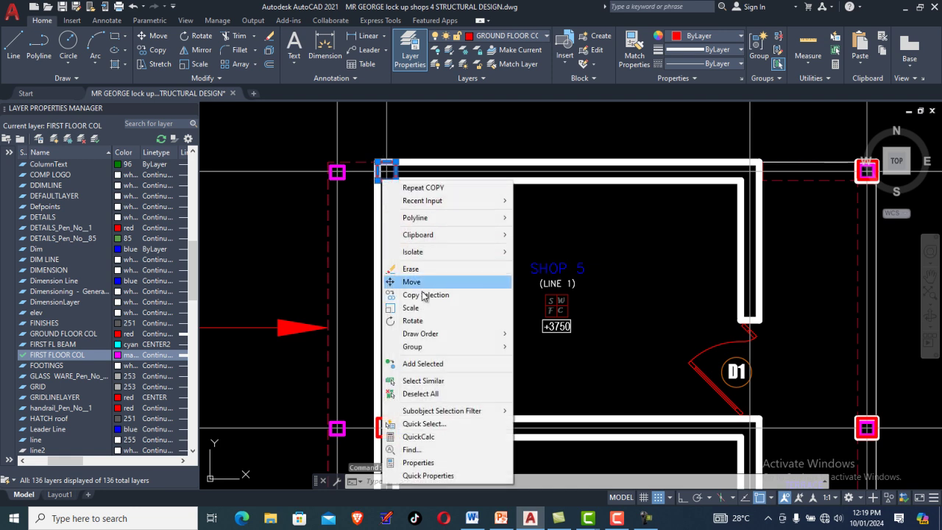
pyautogui.click(431, 381)
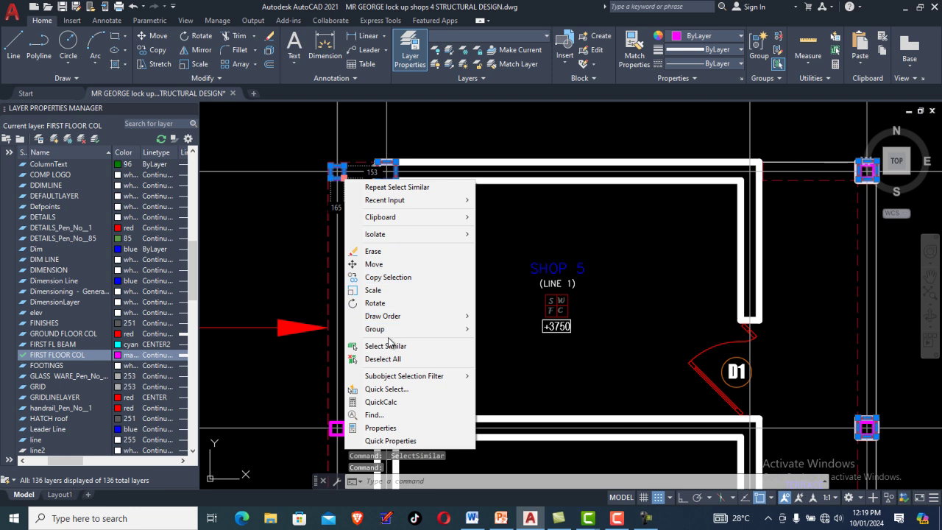
pyautogui.click(388, 348)
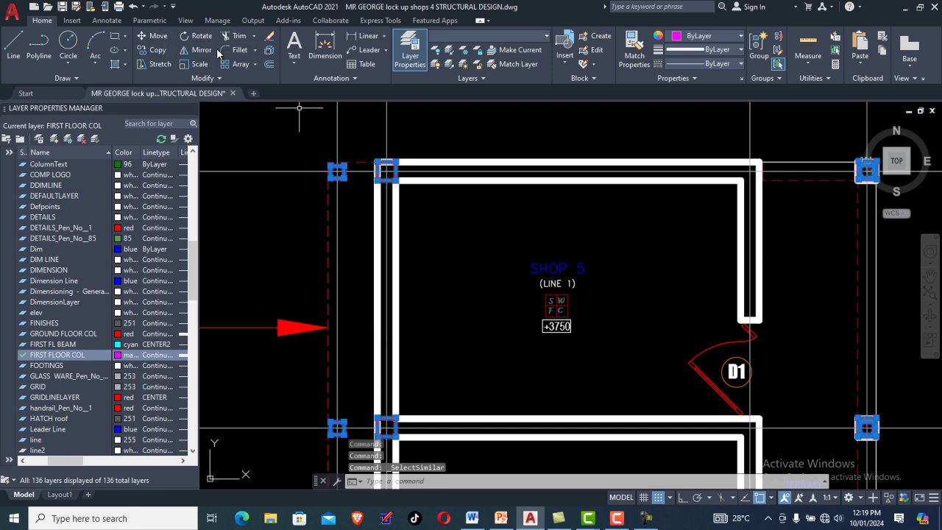
pyautogui.click(158, 49)
pyautogui.scroll(5, 331, 175)
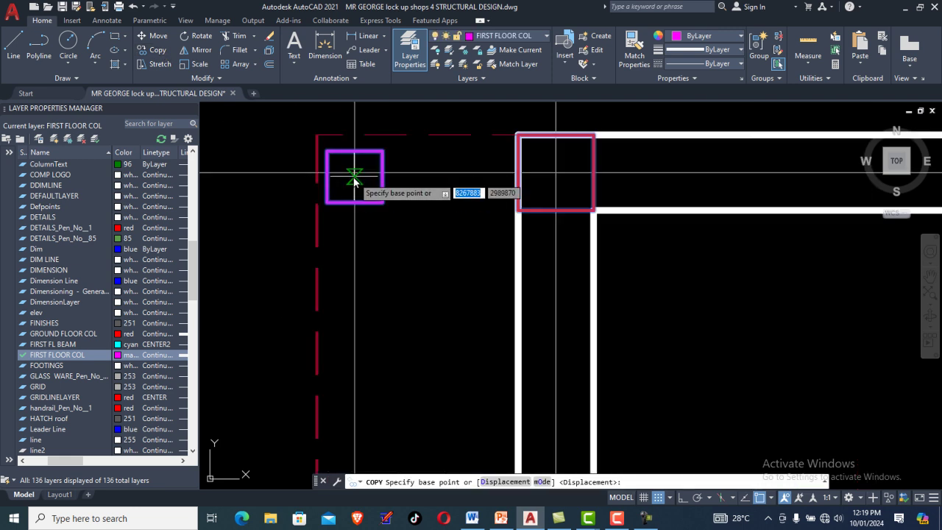
pyautogui.click(354, 177)
pyautogui.scroll(-6, 353, 235)
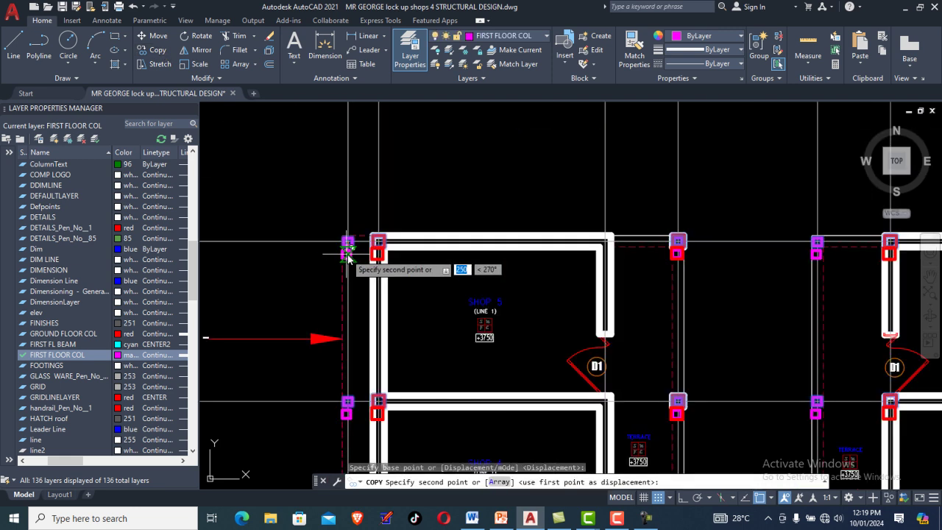
pyautogui.scroll(6, 359, 214)
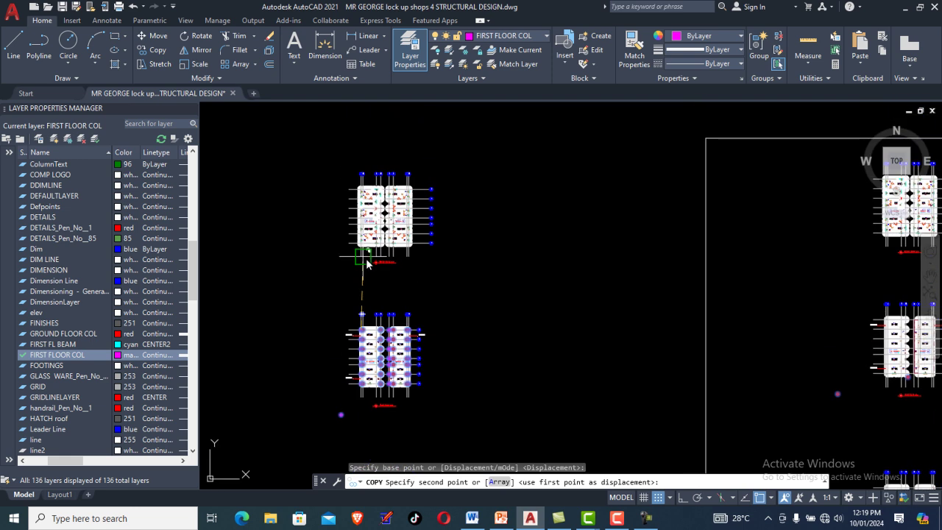
pyautogui.scroll(5, 363, 193)
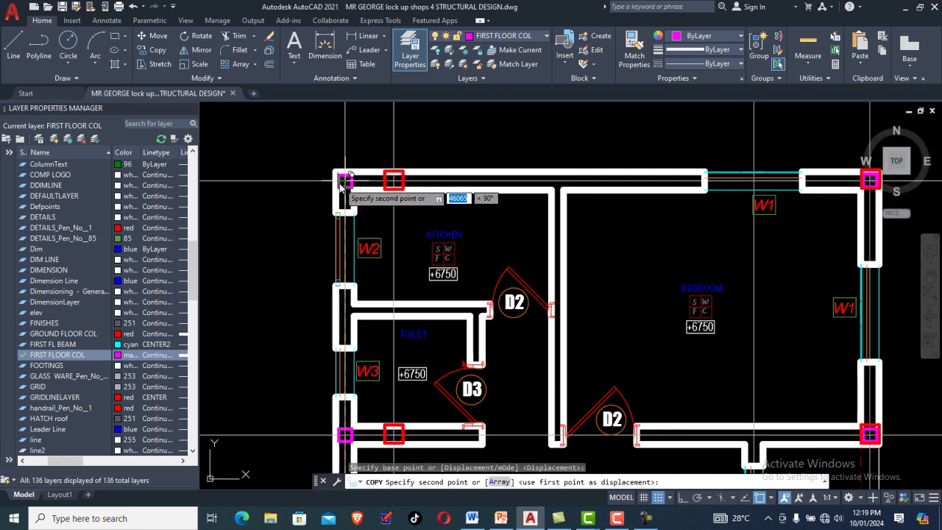
pyautogui.scroll(3, 346, 189)
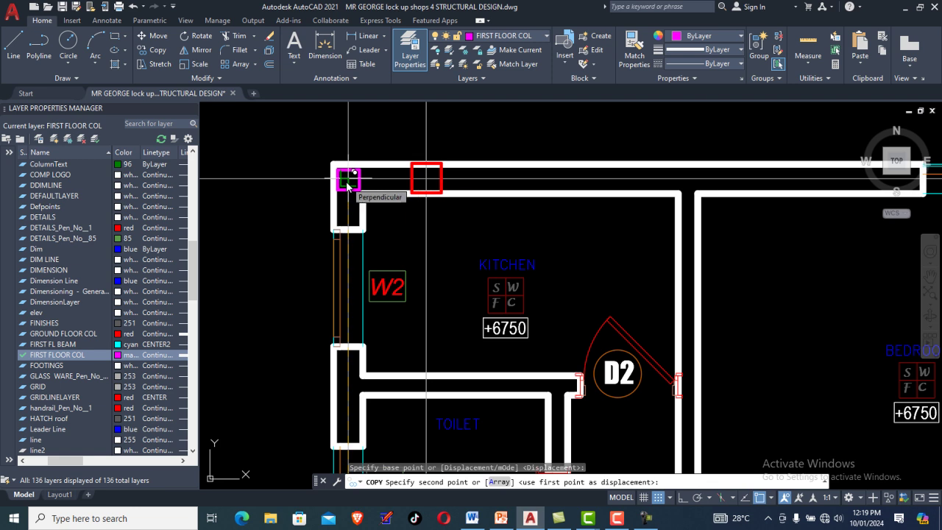
pyautogui.click(347, 184)
pyautogui.scroll(-4, 371, 126)
pyautogui.scroll(-6, 372, 127)
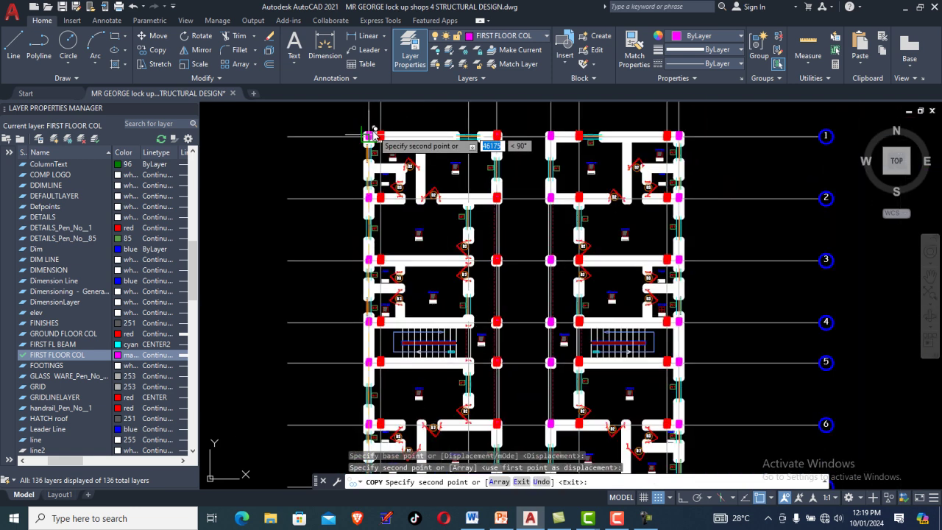
pyautogui.rightClick(414, 171)
pyautogui.click(408, 177)
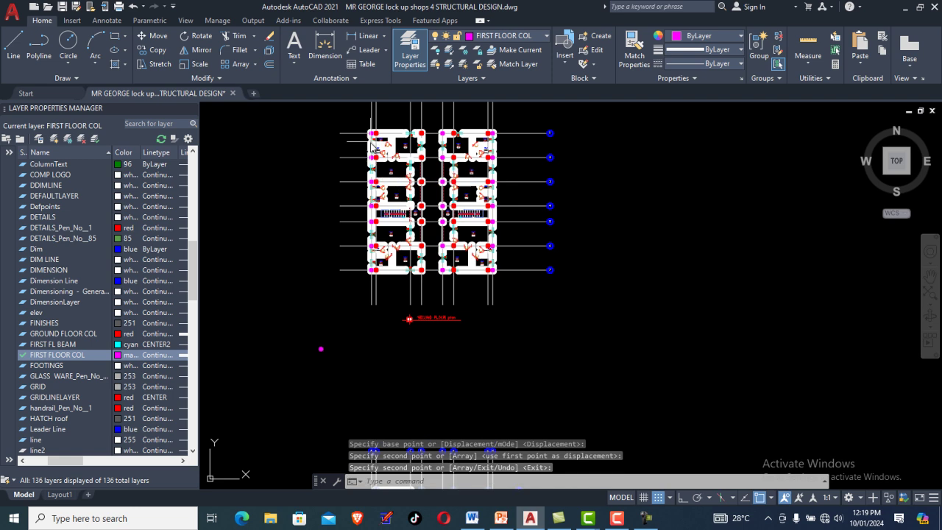
# Step: Draw a narrow rectangle around the red columns along grid line B of the second floor plan, from grid line 1 to 7
pyautogui.scroll(6, 391, 143)
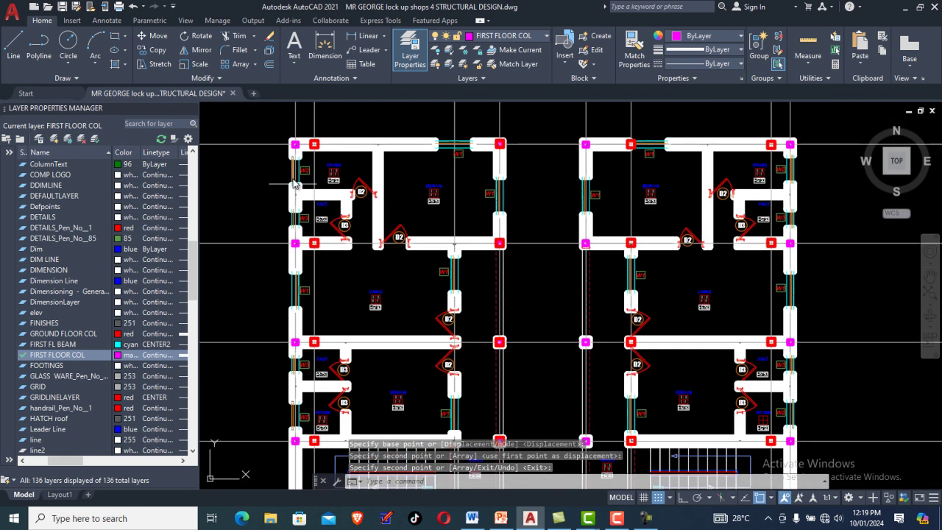
pyautogui.scroll(-4, 313, 140)
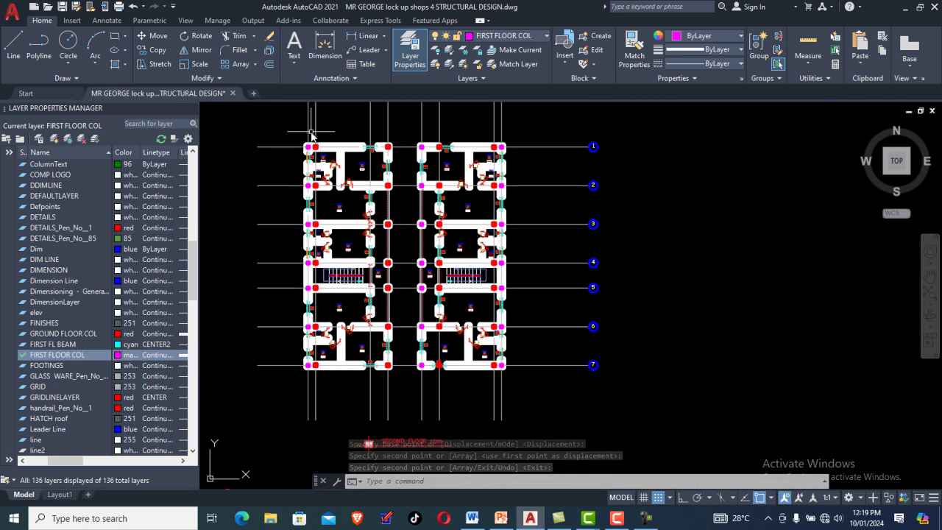
pyautogui.click(116, 37)
pyautogui.scroll(4, 309, 144)
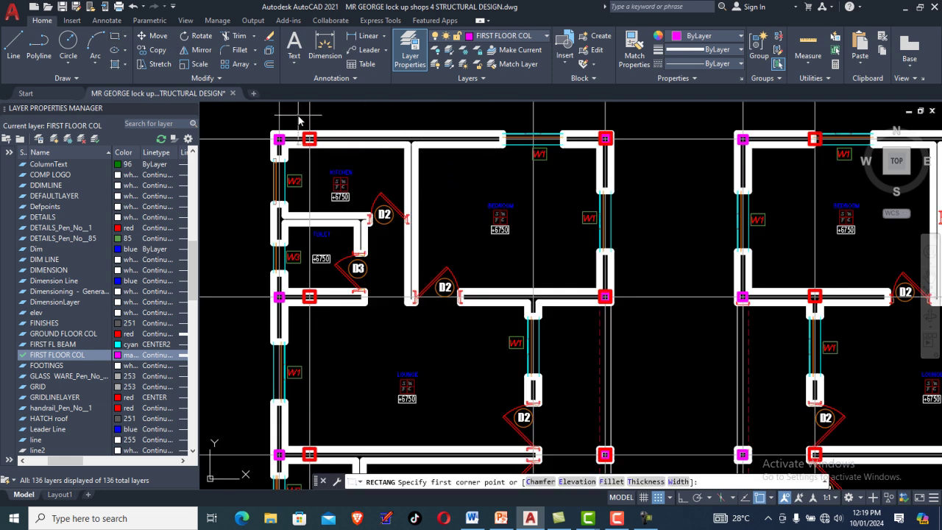
pyautogui.scroll(-4, 298, 120)
pyautogui.click(353, 115)
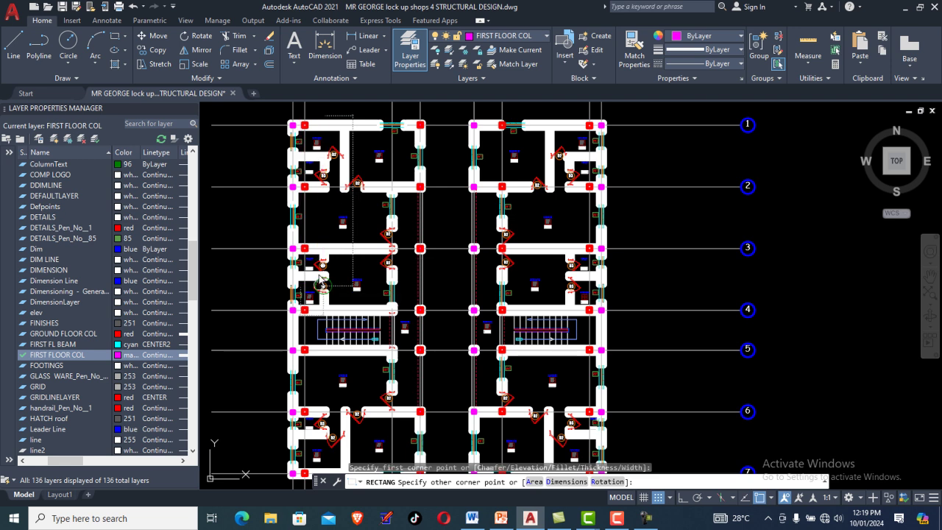
pyautogui.moveTo(321, 283); pyautogui.dragTo(332, 132, button='middle')
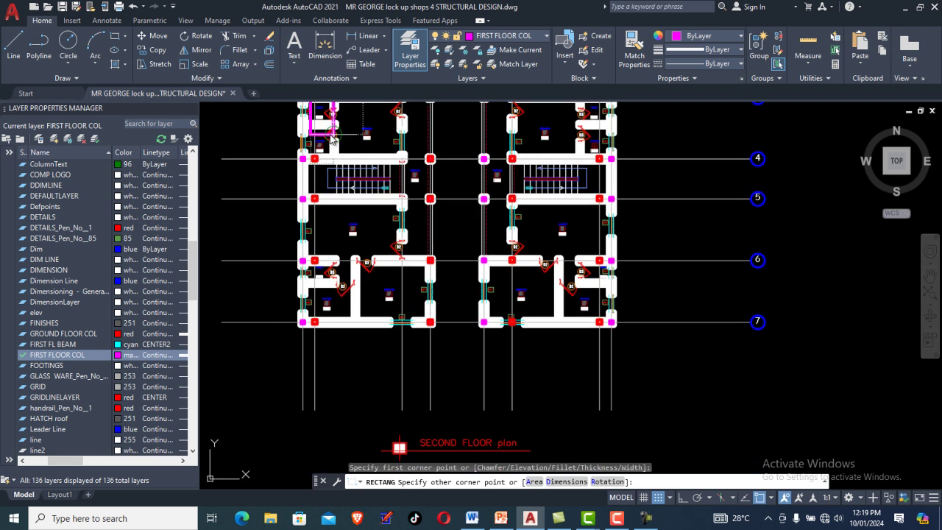
pyautogui.click(330, 340)
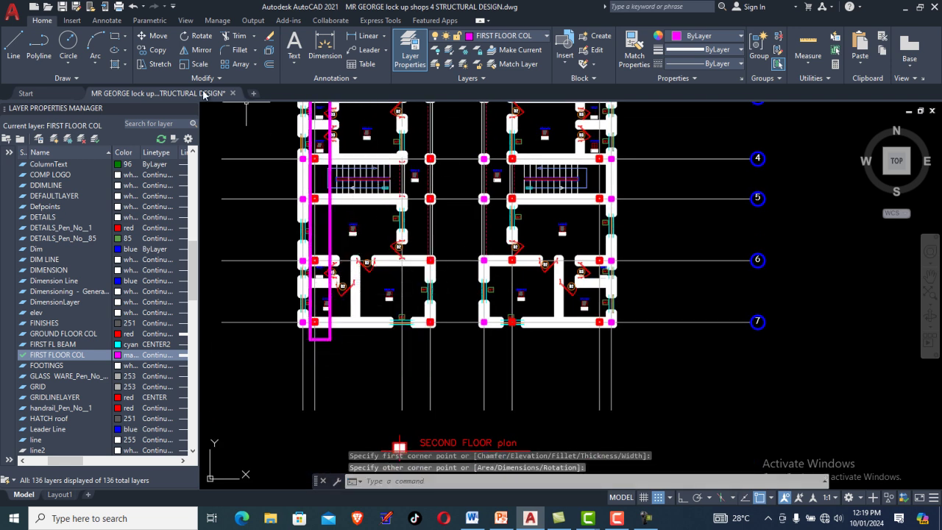
# Step: Draw a second narrow rectangle around the red columns along grid line F, reaching from above grid line 1 to below grid line 7
pyautogui.click(116, 37)
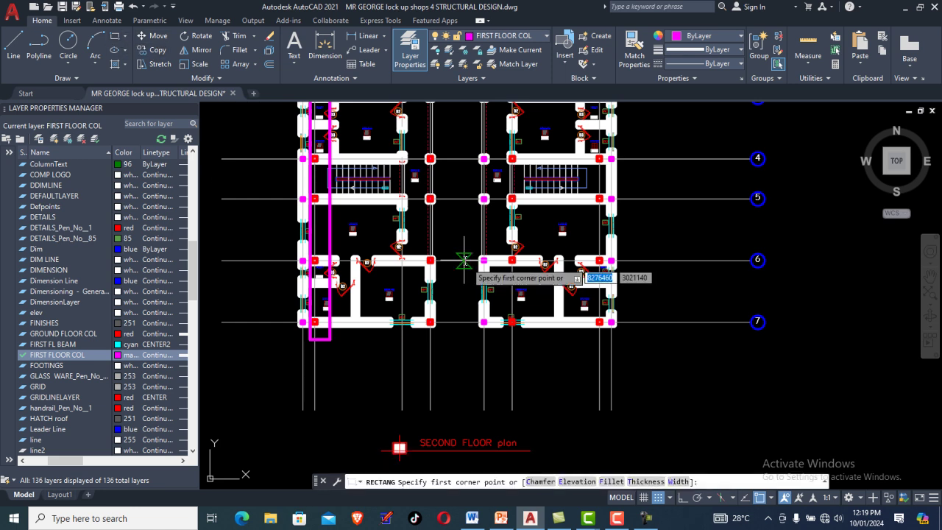
pyautogui.scroll(-2, 399, 311)
pyautogui.moveTo(413, 288); pyautogui.dragTo(411, 330, button='middle')
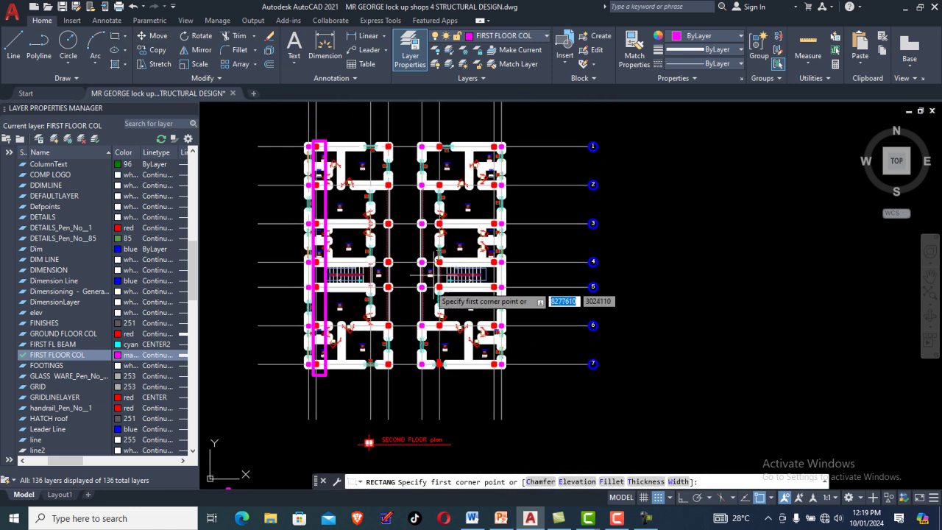
pyautogui.scroll(2, 434, 131)
pyautogui.click(434, 127)
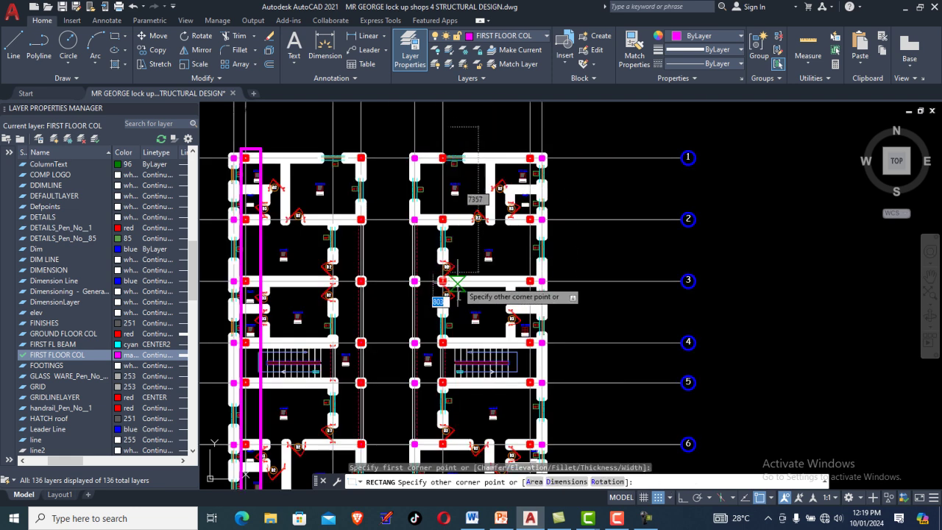
pyautogui.moveTo(457, 331); pyautogui.dragTo(463, 188, button='middle')
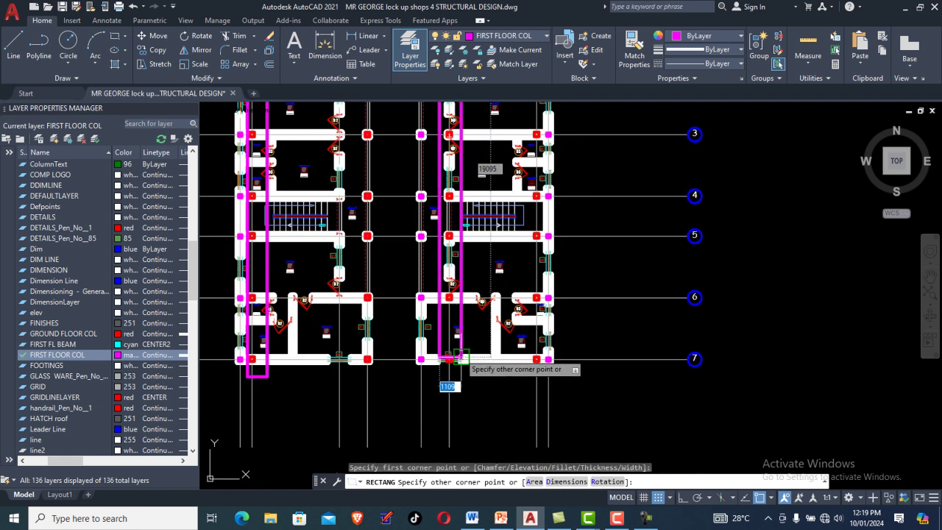
pyautogui.click(459, 380)
pyautogui.scroll(5, 457, 374)
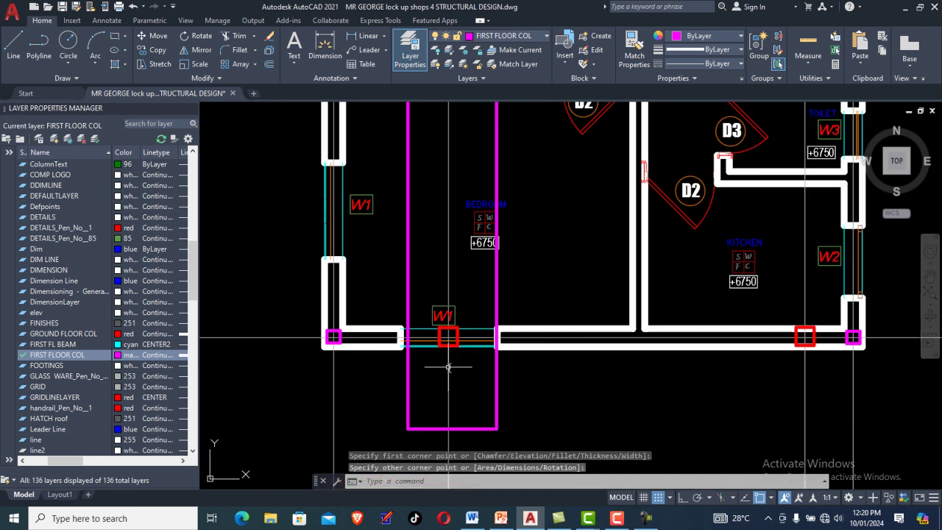
pyautogui.scroll(-8, 444, 320)
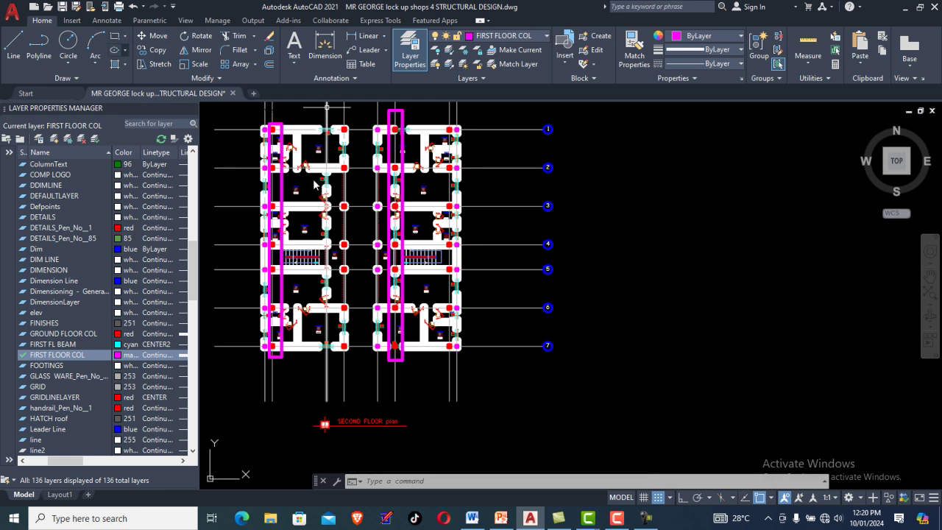
# Step: Draw a third narrow rectangle around the red columns along grid line G, from grid line 1 to below grid line 7
pyautogui.press('Return')
pyautogui.scroll(2, 442, 123)
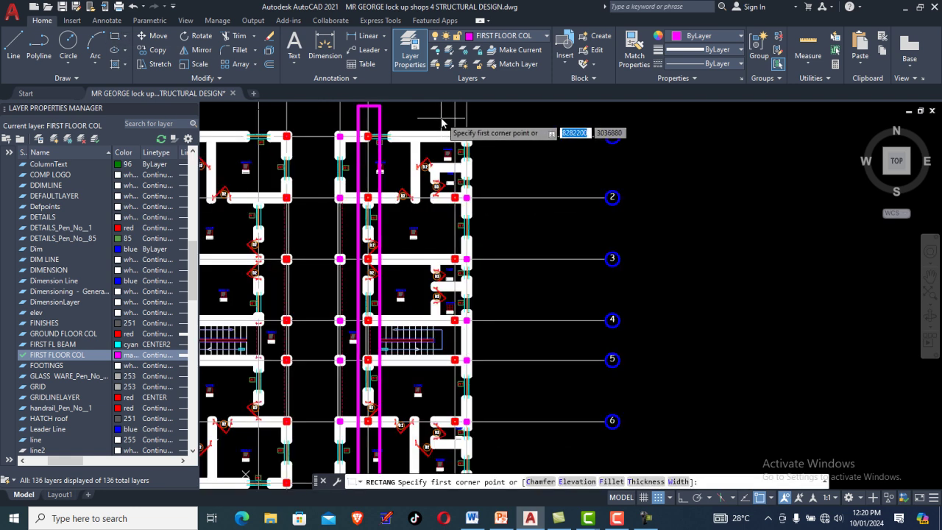
pyautogui.click(444, 116)
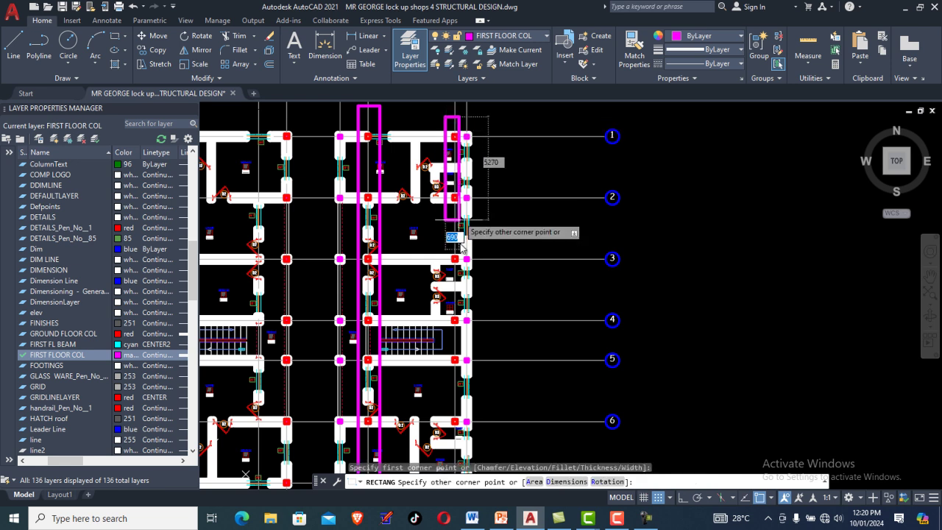
pyautogui.moveTo(457, 317); pyautogui.dragTo(463, 196, button='middle')
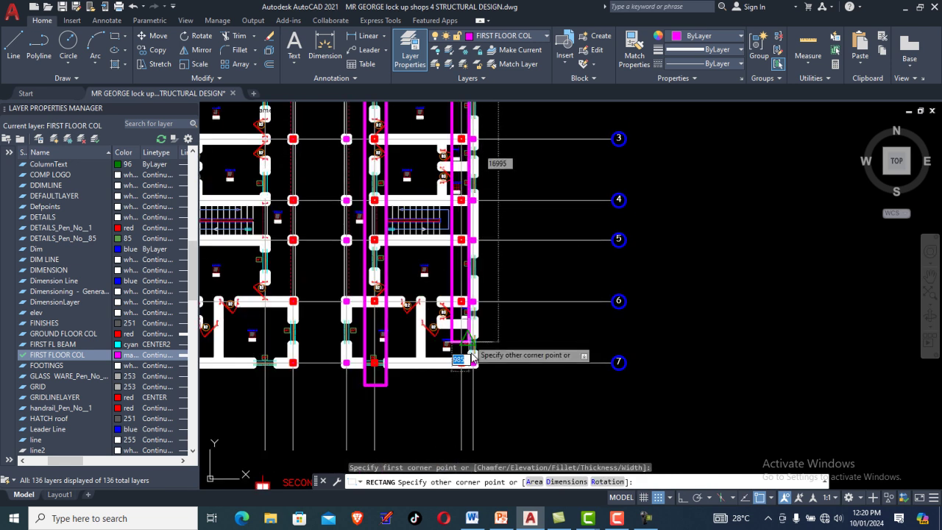
pyautogui.scroll(4, 466, 381)
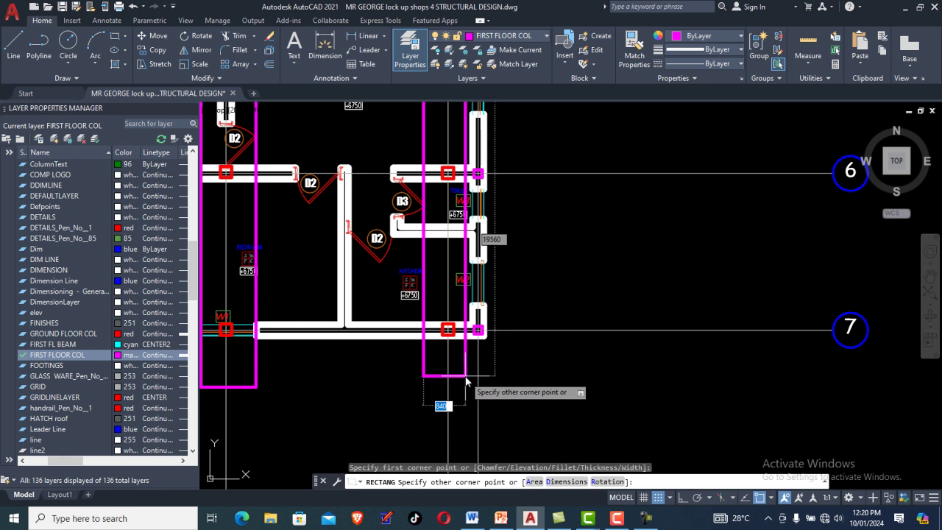
pyautogui.click(463, 377)
pyautogui.scroll(-2, 459, 357)
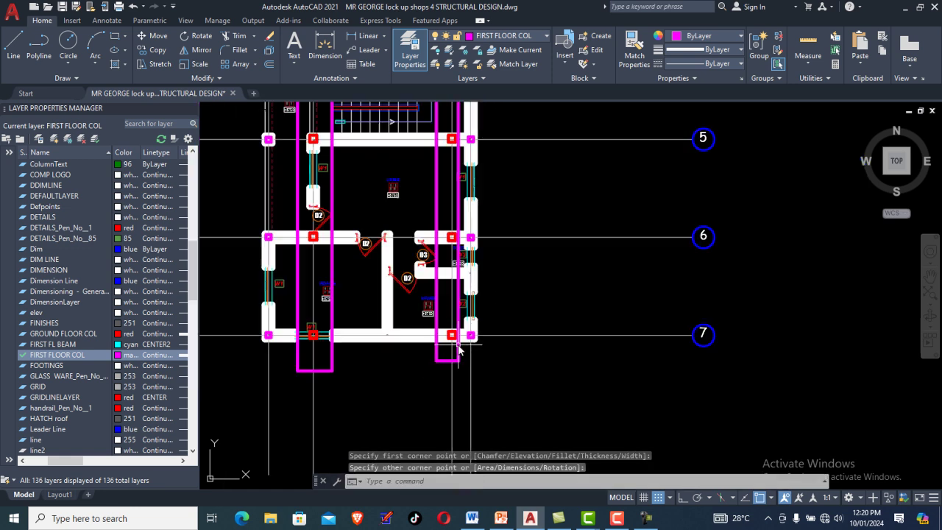
# Step: Examine how the marked columns along grid lines B, F and G sit against the second floor walls and rooms
pyautogui.scroll(-4, 459, 349)
pyautogui.moveTo(413, 133); pyautogui.dragTo(364, 197, button='middle')
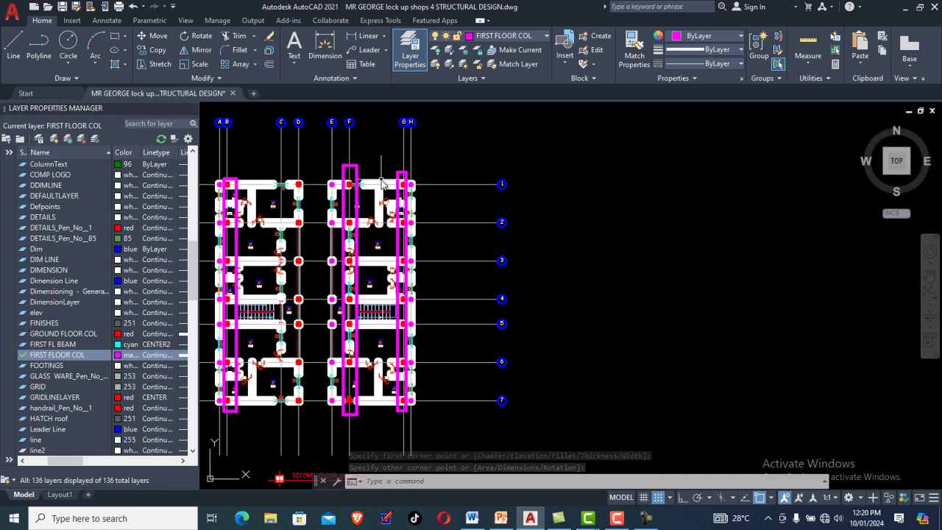
pyautogui.scroll(8, 406, 223)
pyautogui.scroll(-6, 395, 245)
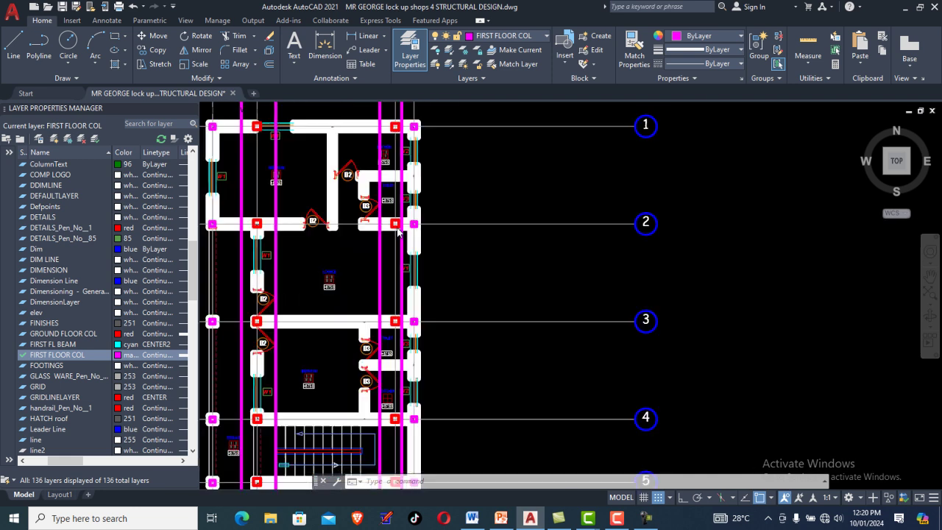
pyautogui.moveTo(335, 217); pyautogui.dragTo(403, 192, button='middle')
pyautogui.scroll(-3, 368, 195)
pyautogui.moveTo(294, 236); pyautogui.dragTo(346, 205, button='middle')
pyautogui.scroll(9, 346, 205)
pyautogui.scroll(-4, 336, 188)
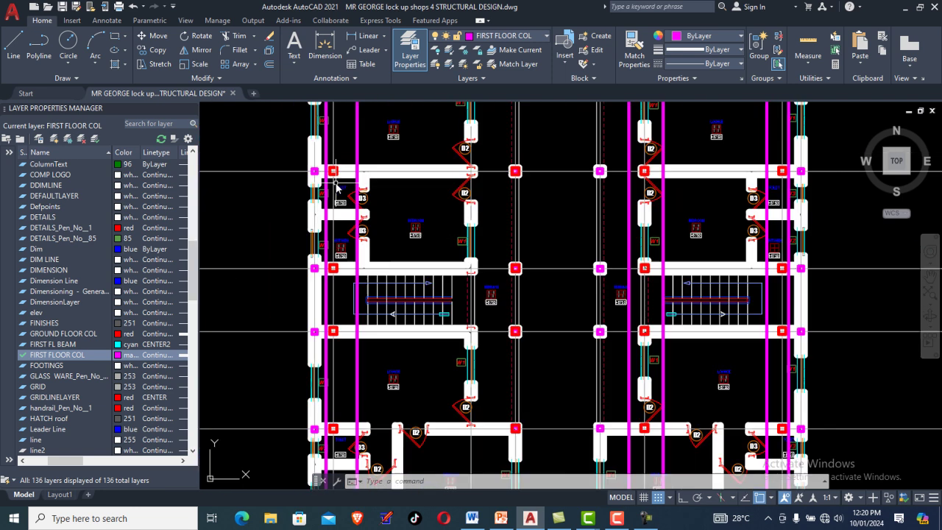
pyautogui.moveTo(340, 200); pyautogui.dragTo(338, 332, button='middle')
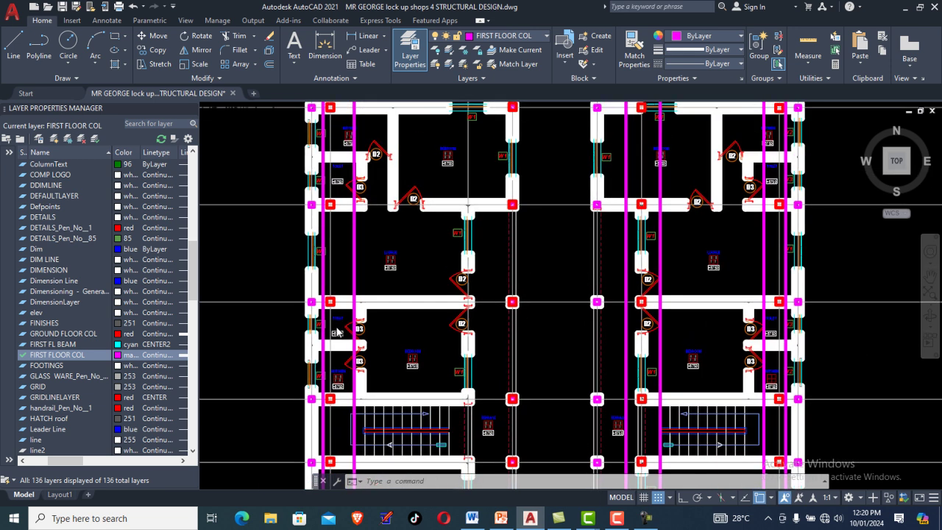
pyautogui.moveTo(339, 231); pyautogui.dragTo(334, 243, button='middle')
pyautogui.scroll(4, 334, 243)
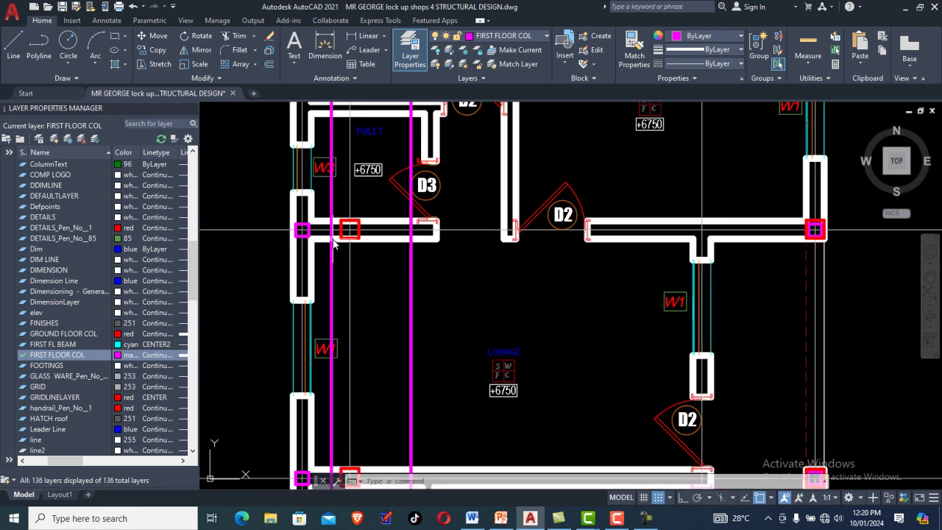
pyautogui.scroll(-4, 357, 223)
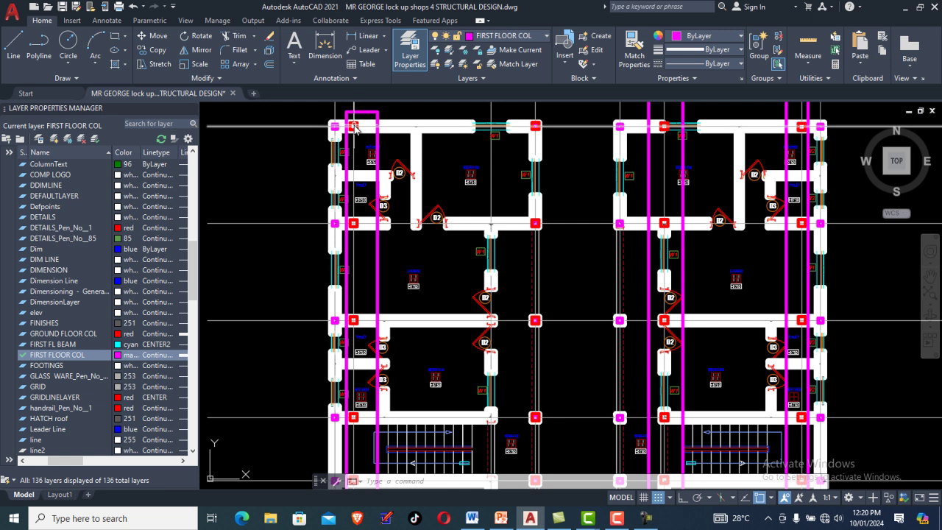
# Step: Inspect the marked grid line F columns, including the one in the window opening at F-7, against the whole second floor layout
pyautogui.scroll(-4, 358, 123)
pyautogui.moveTo(446, 227); pyautogui.dragTo(403, 230, button='middle')
pyautogui.moveTo(368, 151); pyautogui.dragTo(368, 162, button='middle')
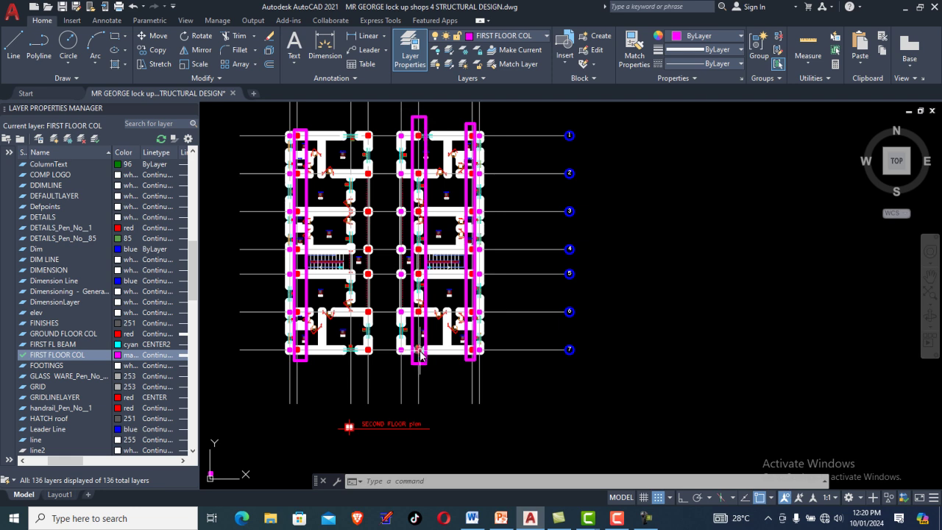
pyautogui.scroll(4, 421, 351)
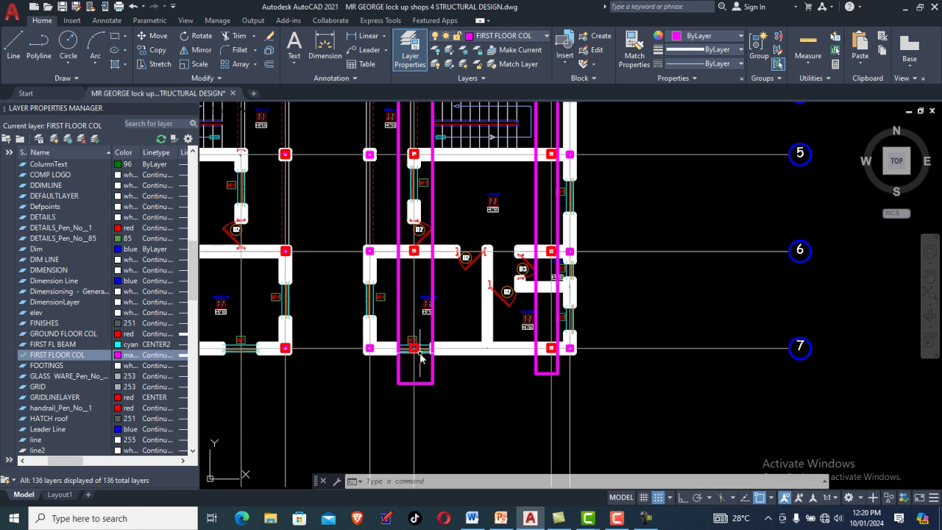
pyautogui.moveTo(421, 358)
pyautogui.scroll(-2, 418, 259)
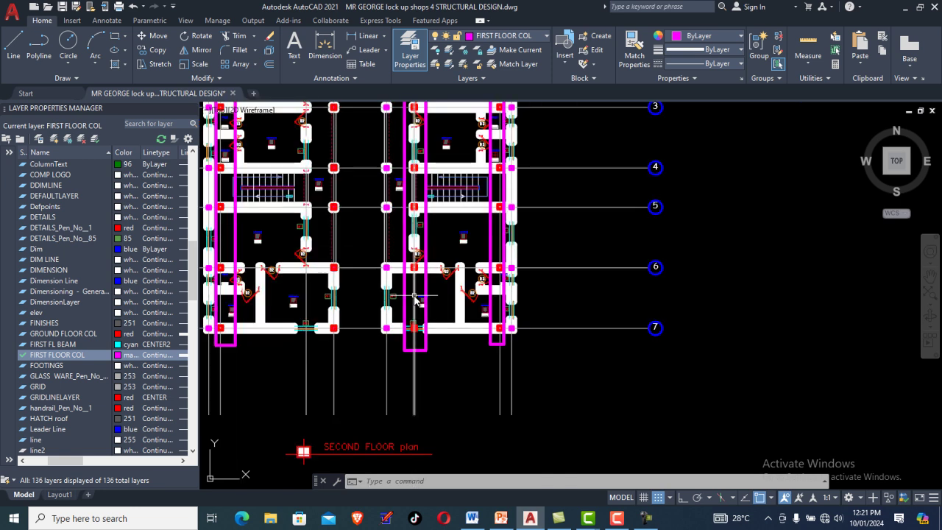
pyautogui.moveTo(421, 146); pyautogui.dragTo(424, 230, button='middle')
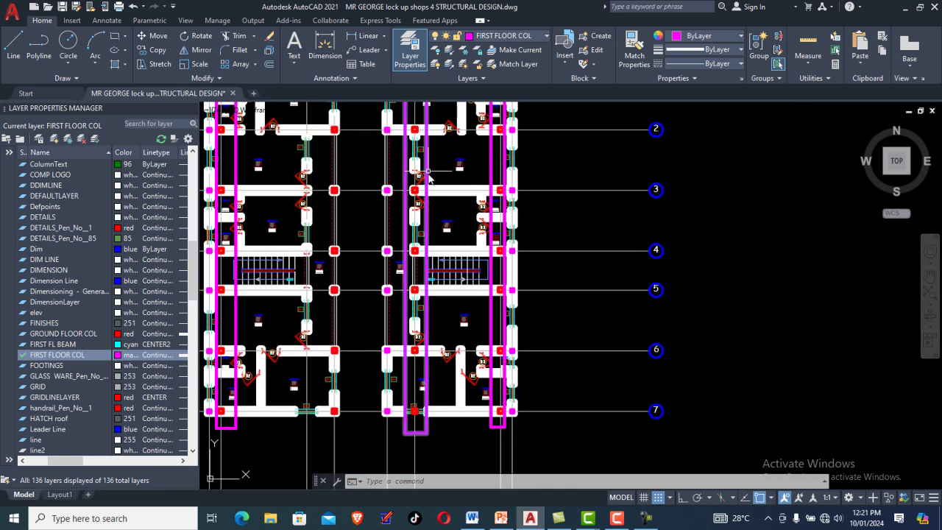
pyautogui.scroll(-2, 424, 230)
pyautogui.moveTo(316, 165); pyautogui.dragTo(346, 213, button='middle')
pyautogui.scroll(5, 346, 213)
pyautogui.scroll(-3, 322, 187)
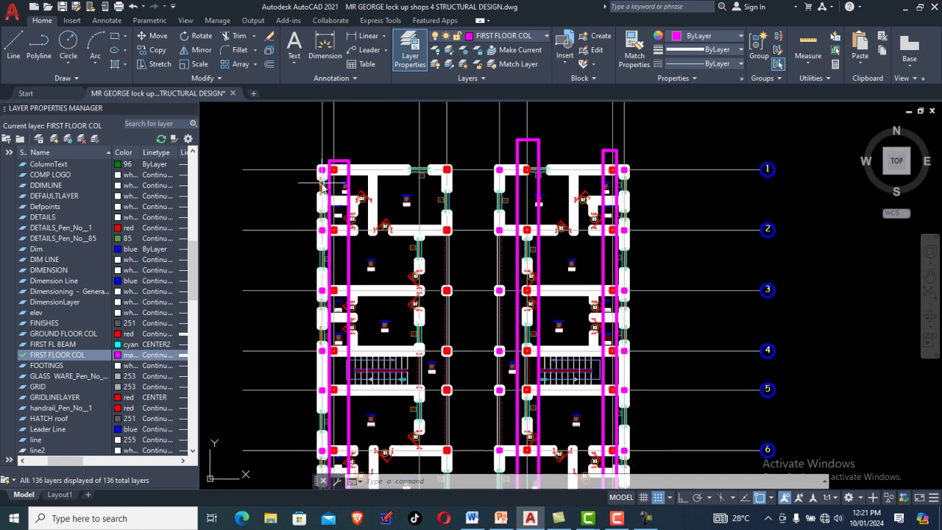
# Step: Draw a large rectangle enclosing all the columns and walls of the second floor plan, leaving the grid bubbles outside
pyautogui.scroll(-5, 464, 193)
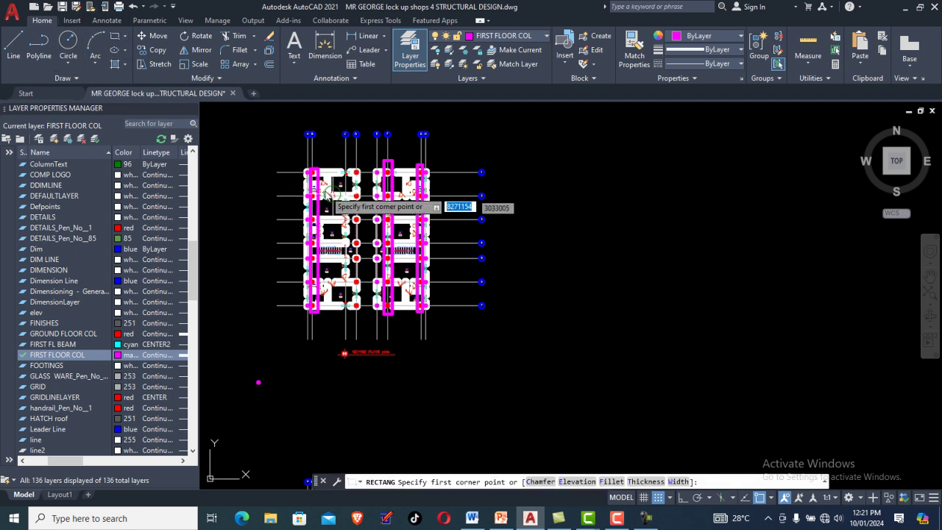
pyautogui.click(293, 151)
pyautogui.click(444, 321)
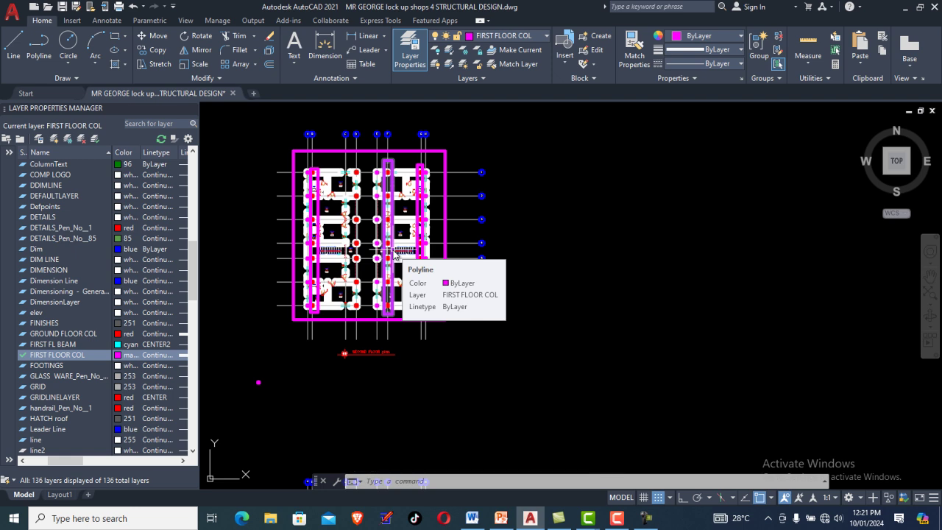
# Step: Highlight the two roof beam lines in the building elevation and compare its projecting upper storey with the first floor plan
pyautogui.scroll(-7, 361, 221)
pyautogui.moveTo(483, 203); pyautogui.dragTo(397, 237, button='middle')
pyautogui.scroll(8, 494, 336)
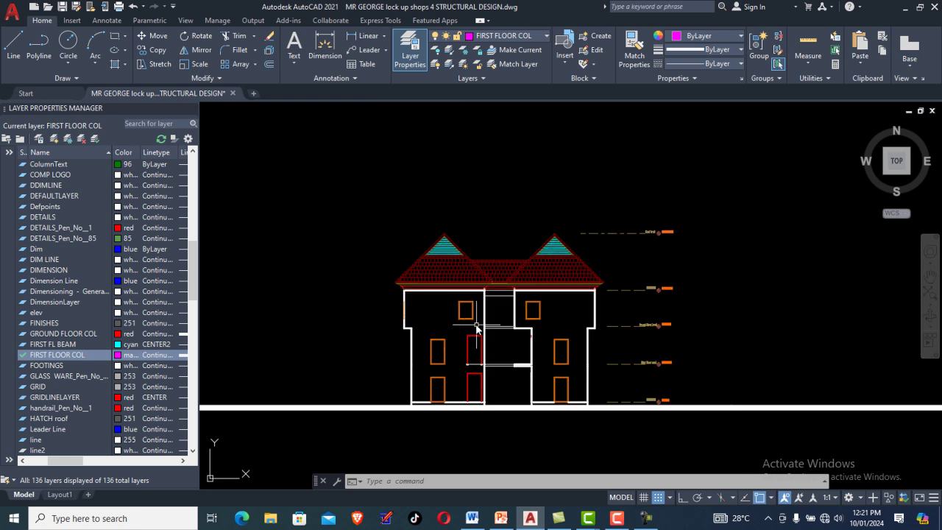
pyautogui.scroll(2, 451, 296)
pyautogui.click(438, 287)
pyautogui.click(571, 285)
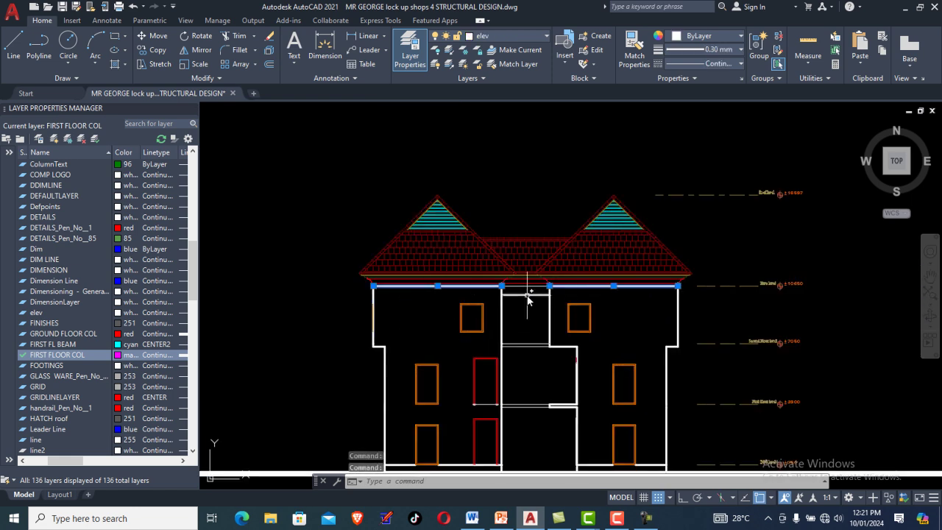
pyautogui.scroll(-6, 552, 259)
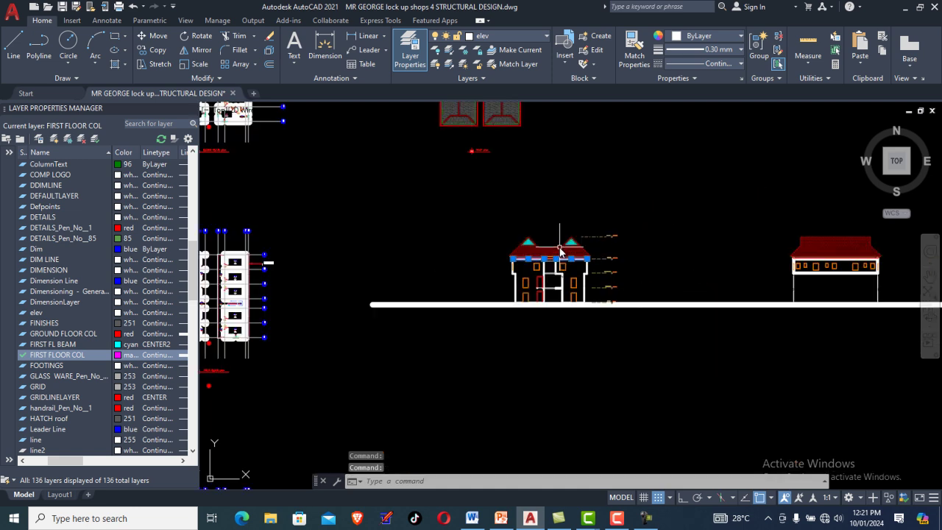
pyautogui.scroll(5, 428, 268)
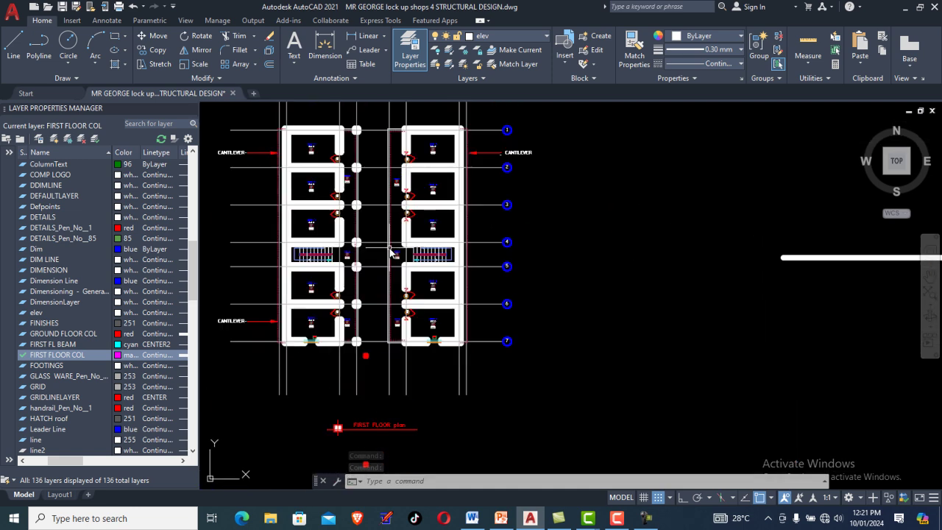
pyautogui.scroll(-3, 335, 246)
pyautogui.scroll(6, 383, 200)
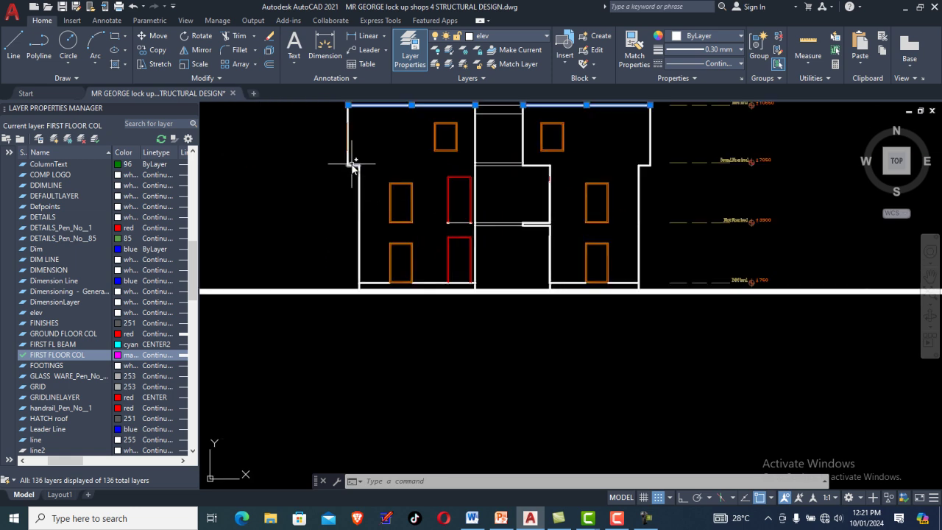
# Step: Examine the elevation's outer wall from its base at the ground line up to the short projection line under the overhanging upper storey
pyautogui.scroll(-5, 511, 183)
pyautogui.moveTo(420, 210); pyautogui.dragTo(391, 225, button='middle')
pyautogui.scroll(3, 536, 237)
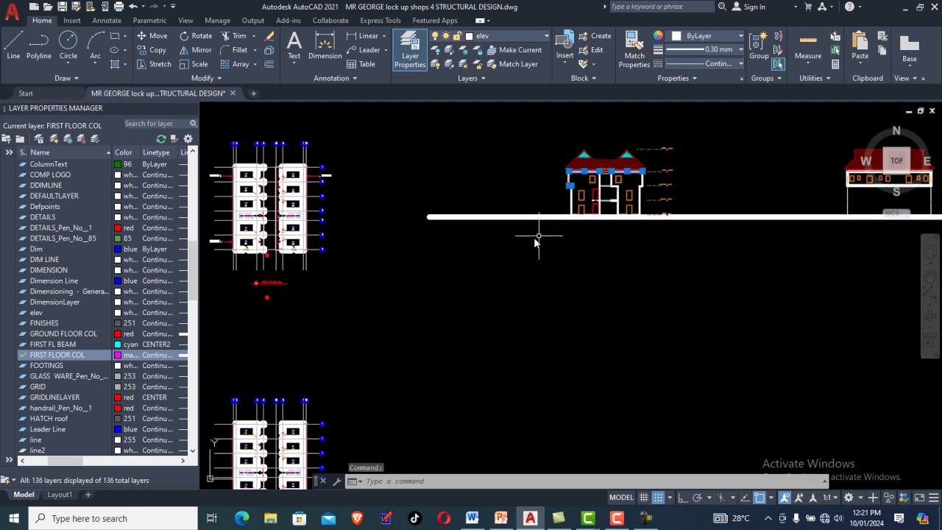
pyautogui.scroll(3, 573, 215)
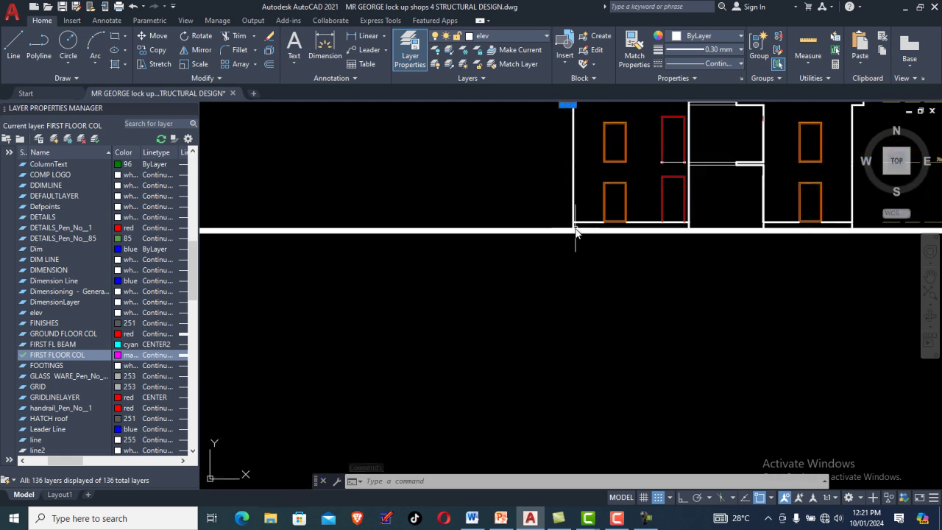
pyautogui.scroll(-2, 497, 276)
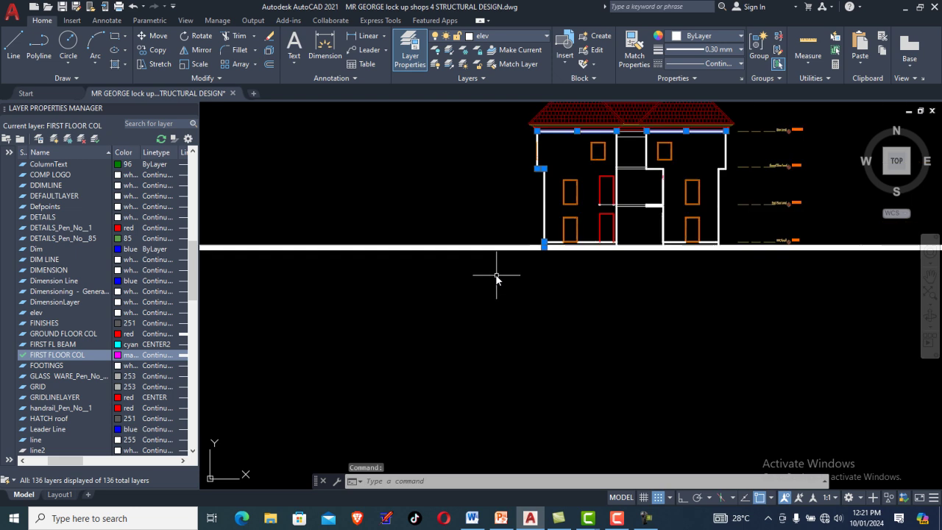
pyautogui.scroll(-1, 544, 254)
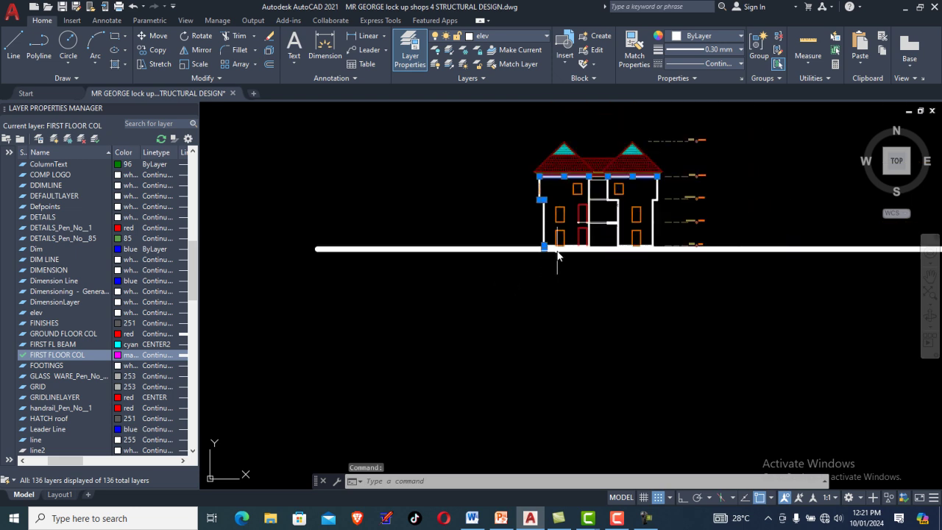
pyautogui.scroll(3, 546, 209)
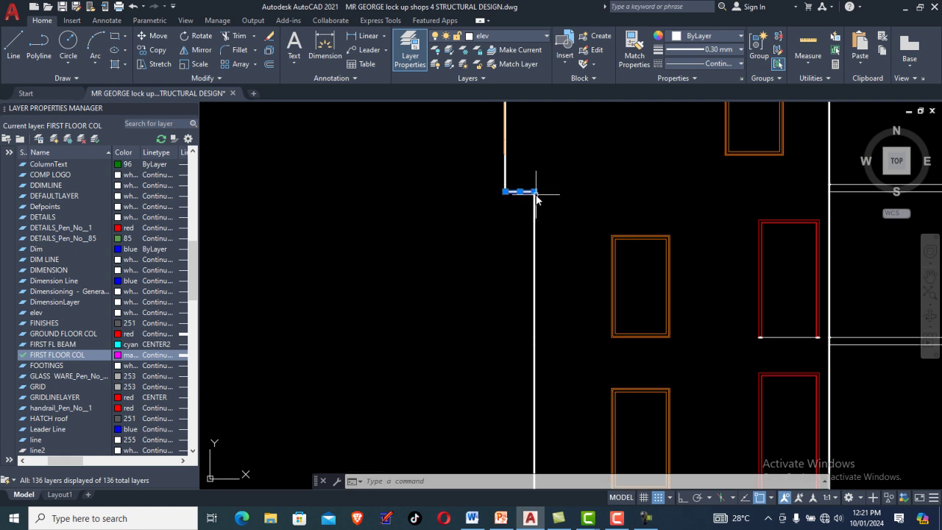
pyautogui.scroll(-6, 537, 199)
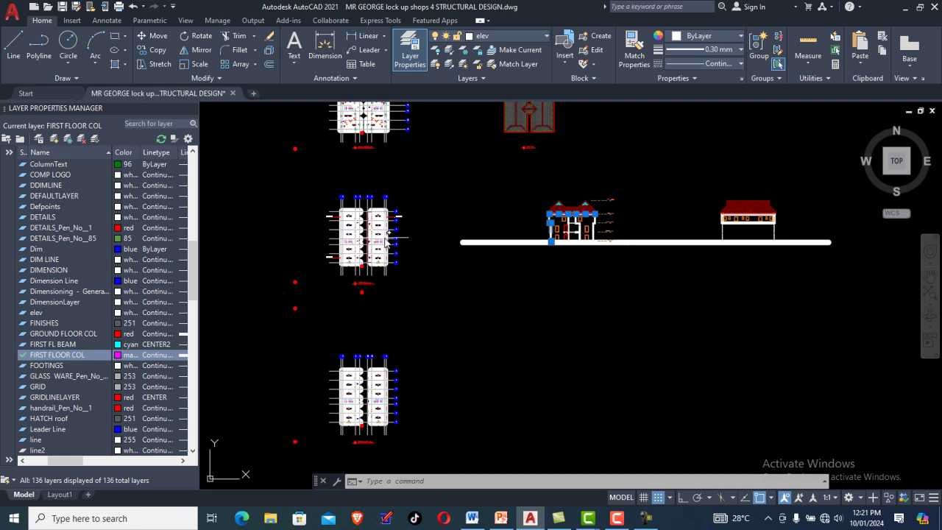
# Step: Compare the projecting storey in the elevation with the floor plans and the marked column lines on the second floor plan
pyautogui.scroll(5, 386, 242)
pyautogui.scroll(-4, 368, 240)
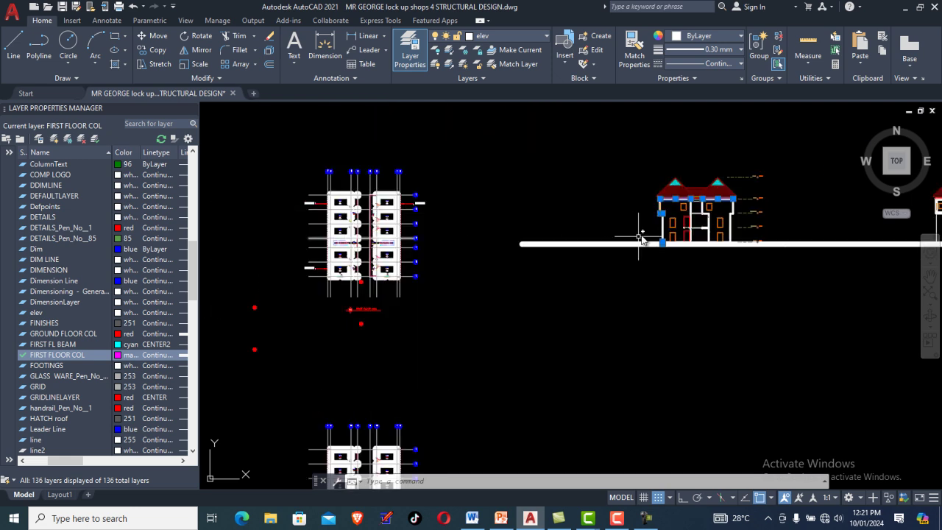
pyautogui.scroll(2, 662, 223)
pyautogui.scroll(-4, 522, 246)
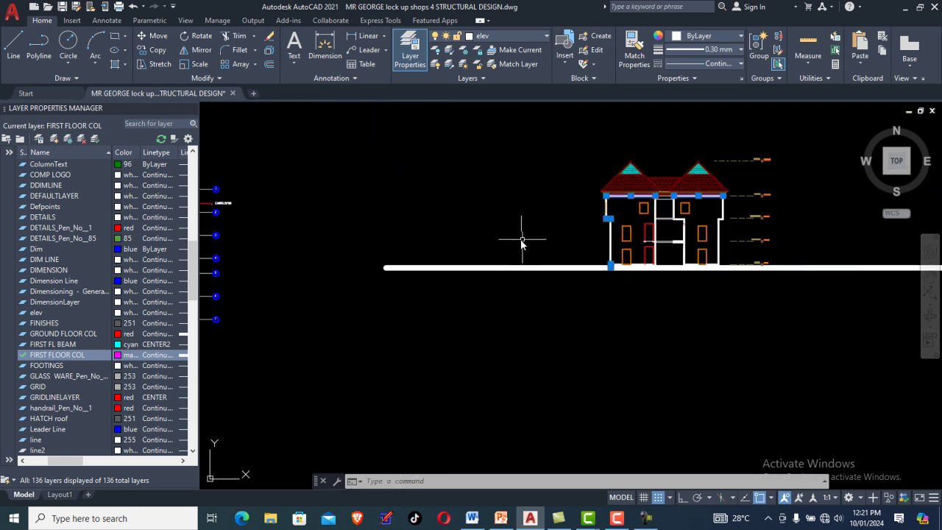
pyautogui.scroll(3, 462, 246)
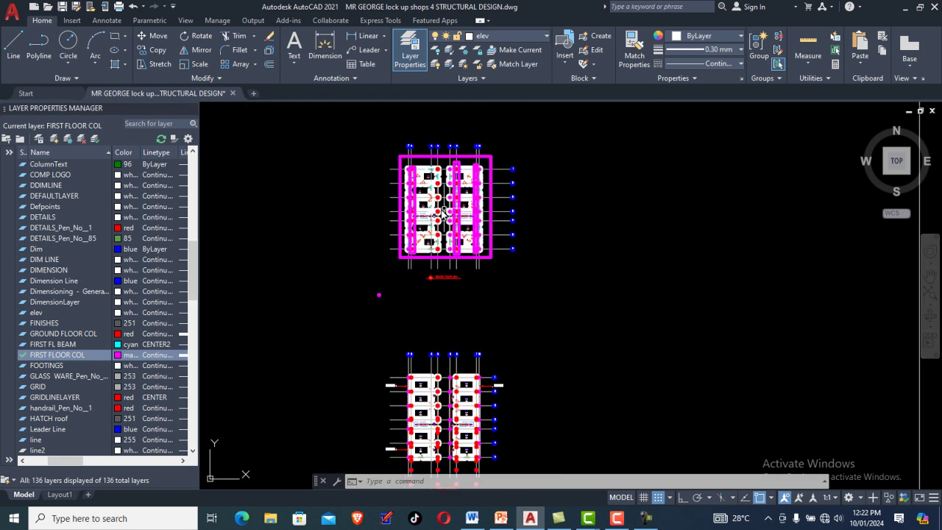
pyautogui.scroll(4, 442, 213)
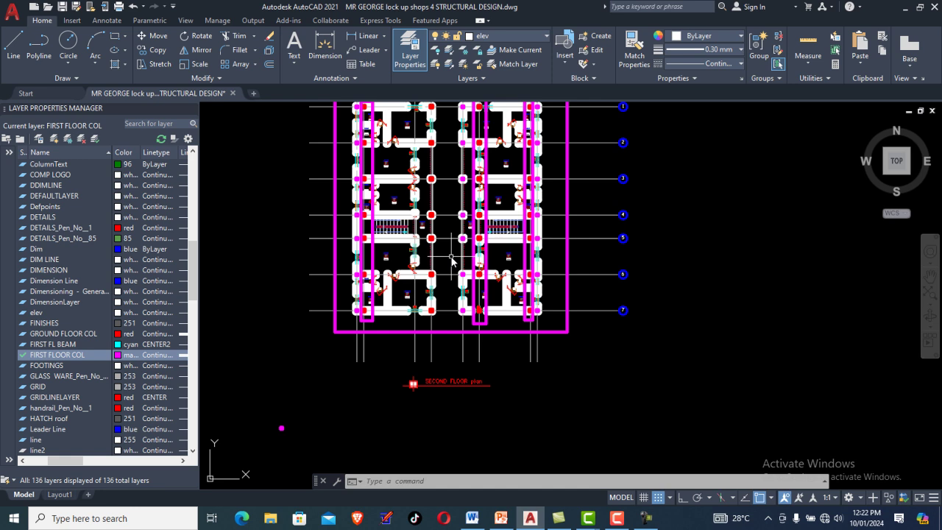
pyautogui.scroll(-6, 429, 258)
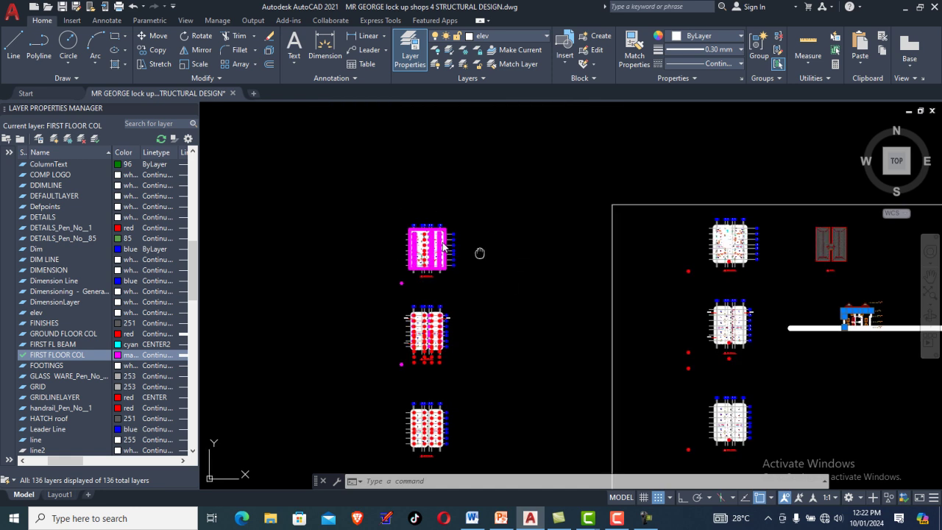